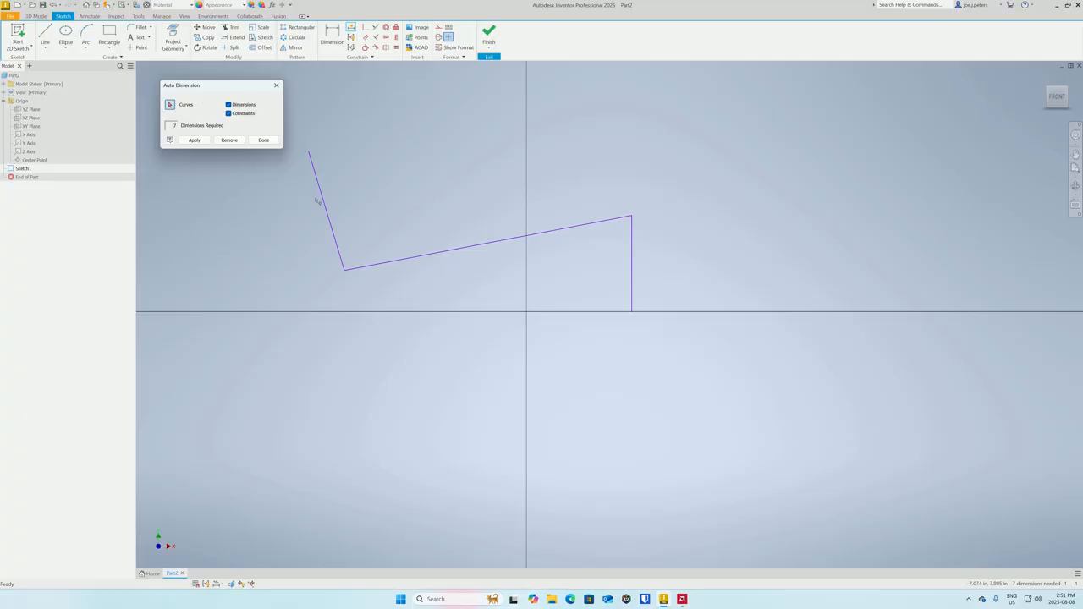
Step: Auto-dimension the three connected lines with both dimensions and constraints applied
{"action": "left_click", "coordinate": [324, 210]}
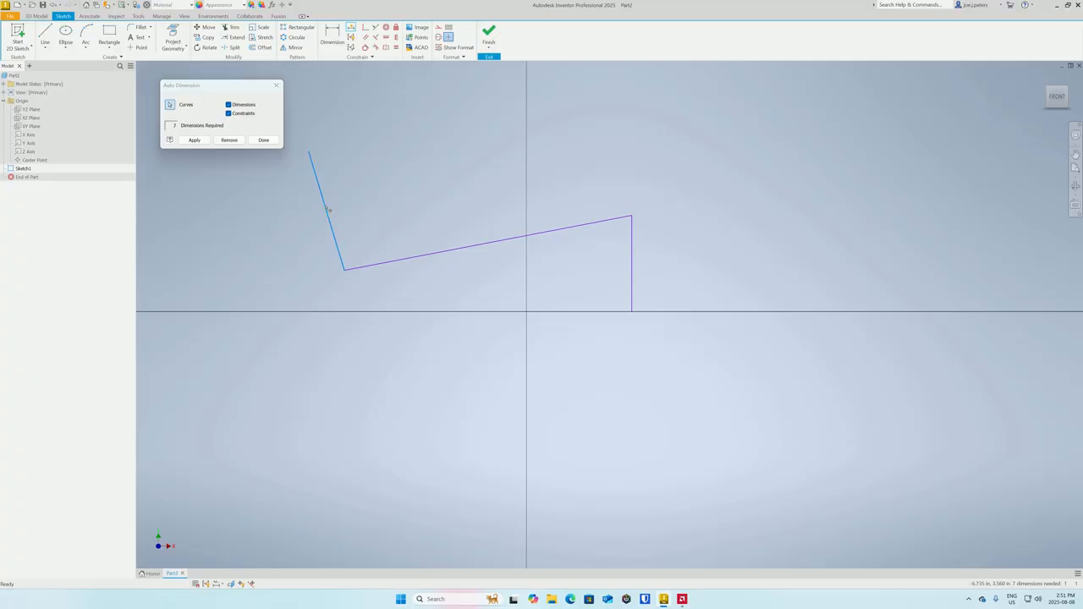
{"action": "left_click", "coordinate": [414, 260]}
{"action": "left_click", "coordinate": [633, 277]}
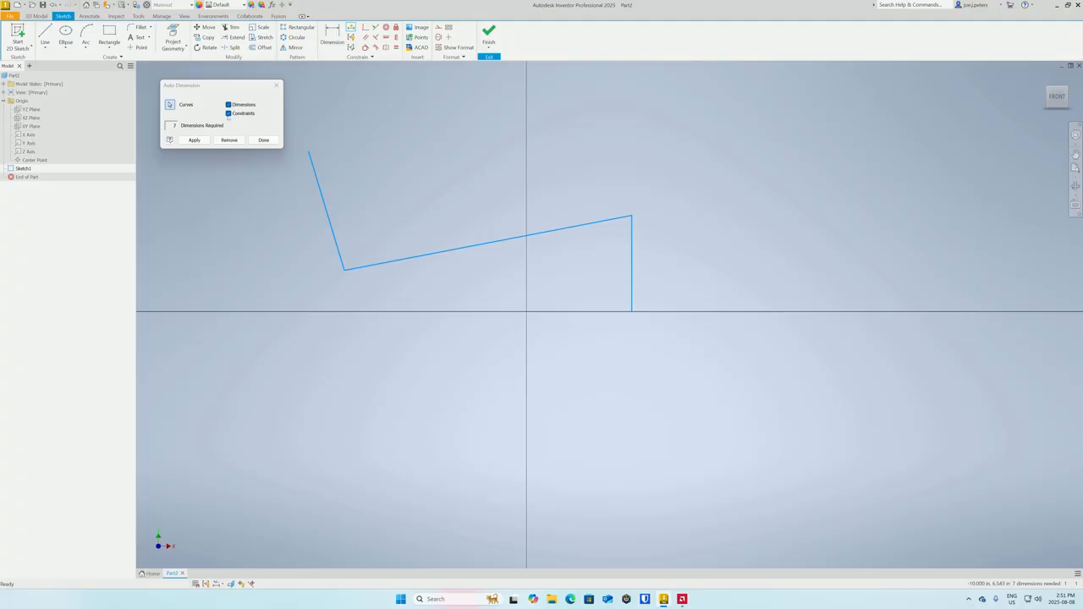
{"action": "left_click", "coordinate": [194, 139]}
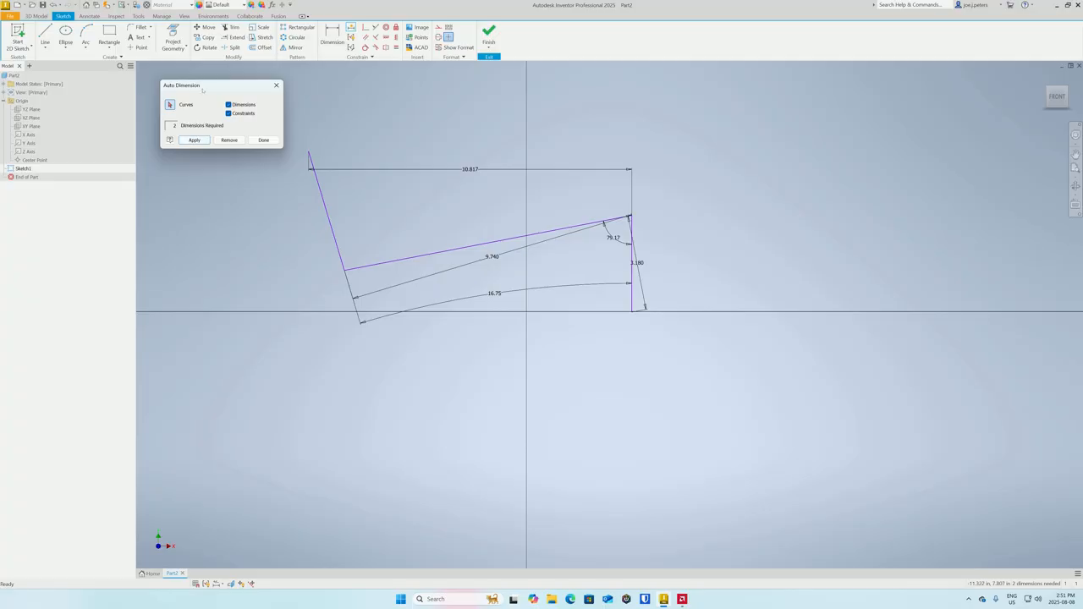
{"action": "left_click", "coordinate": [262, 141]}
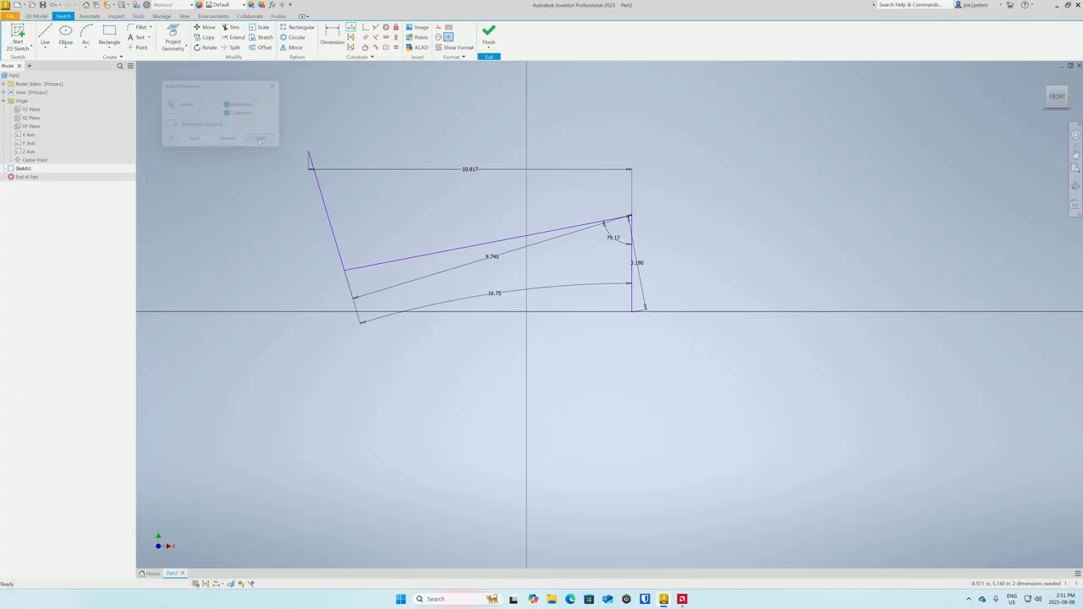
Step: Reposition the overall width, 16.75 angle and 9.740 dimensions so they sit clear of the sketched lines
{"action": "left_click", "coordinate": [469, 169]}
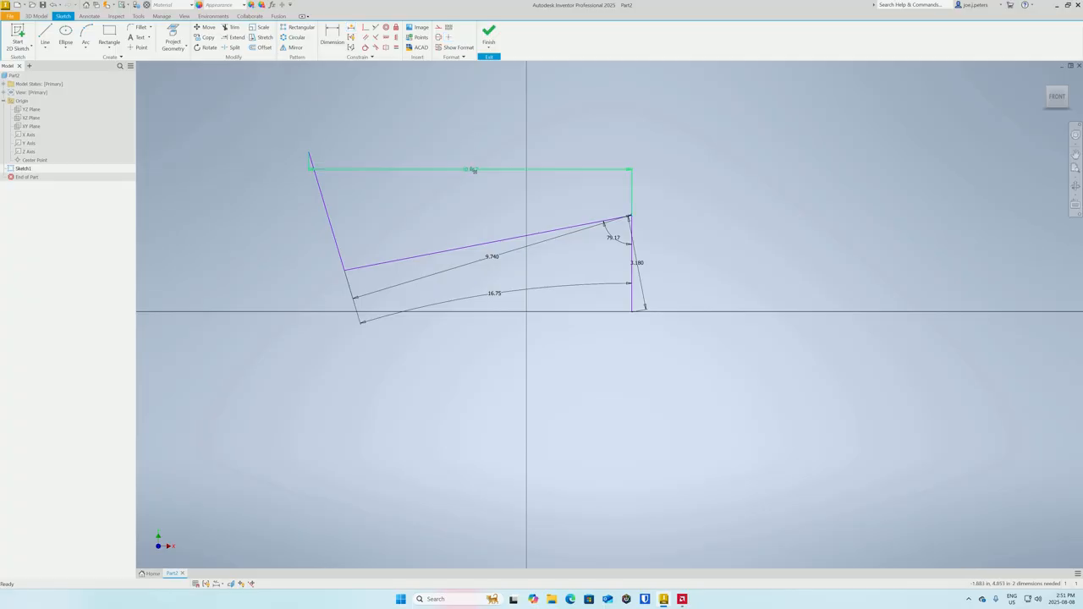
{"action": "left_click_drag", "start_coordinate": [472, 171], "coordinate": [483, 111]}
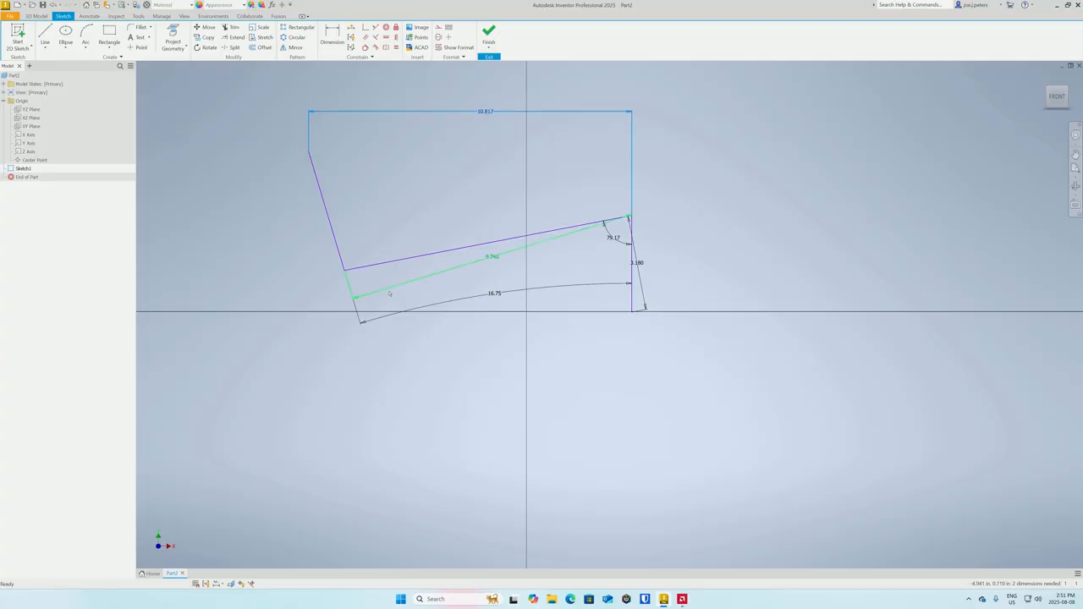
{"action": "left_click_drag", "start_coordinate": [496, 293], "coordinate": [528, 407]}
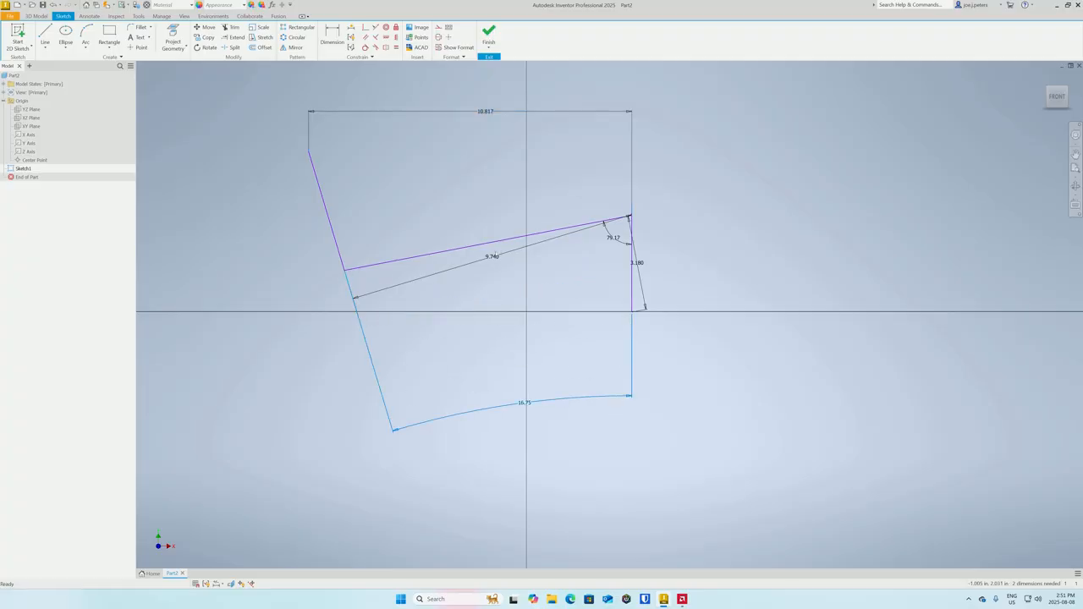
{"action": "left_click_drag", "start_coordinate": [498, 259], "coordinate": [477, 188]}
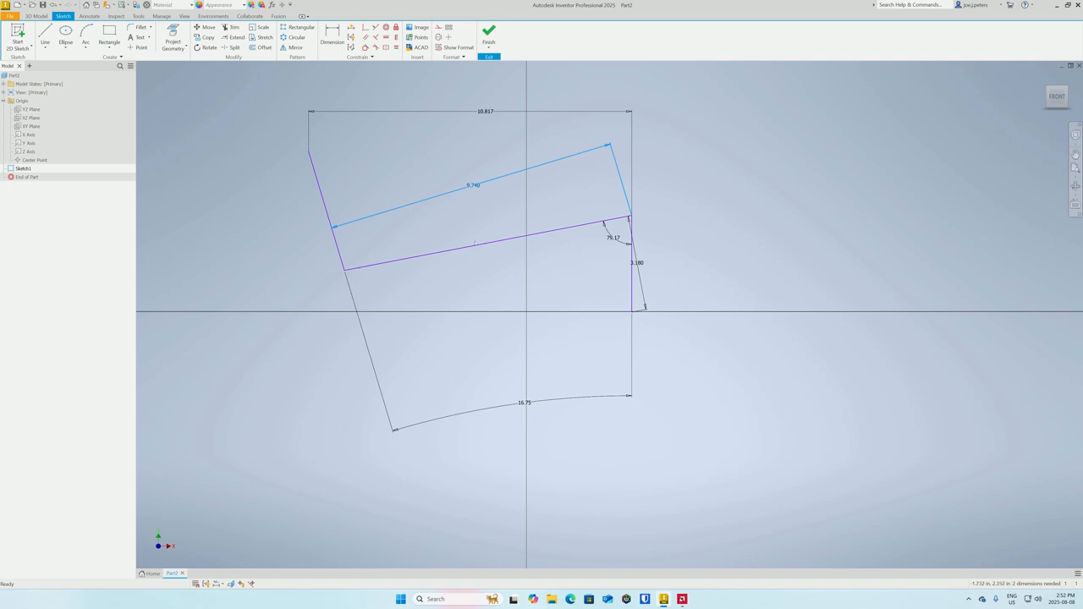
Step: Move the profile by its long middle line and by its short slanted line to test its remaining freedom
{"action": "mouse_move", "coordinate": [477, 246]}
{"action": "left_mouse_down"}
{"action": "mouse_move", "coordinate": [486, 354]}
{"action": "mouse_move", "coordinate": [499, 227]}
{"action": "mouse_move", "coordinate": [552, 369]}
{"action": "left_mouse_up"}
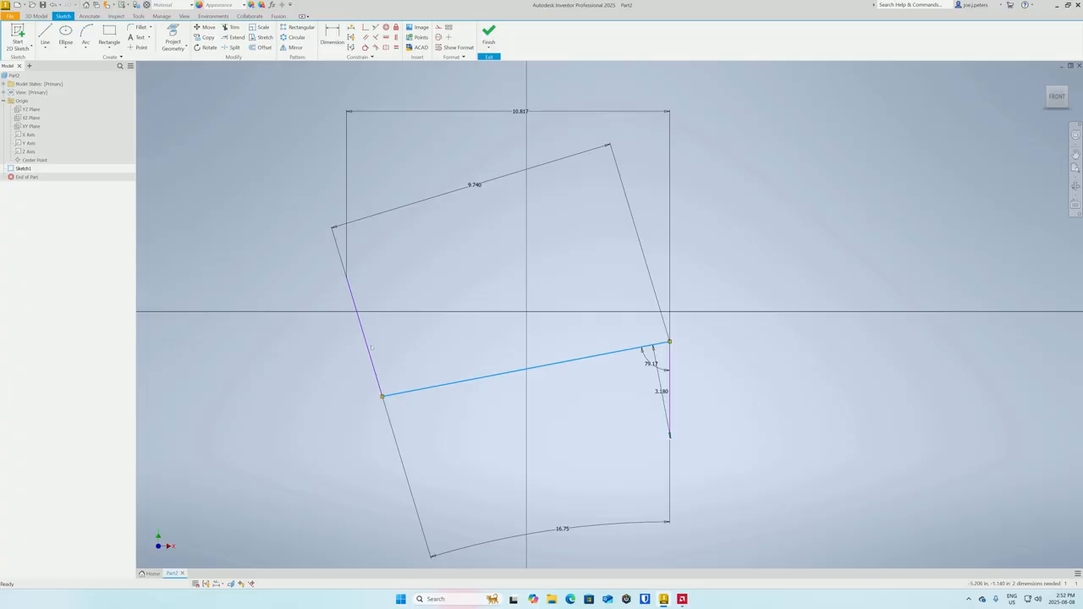
{"action": "left_click_drag", "start_coordinate": [549, 365], "coordinate": [530, 356]}
{"action": "left_click_drag", "start_coordinate": [367, 346], "coordinate": [548, 323]}
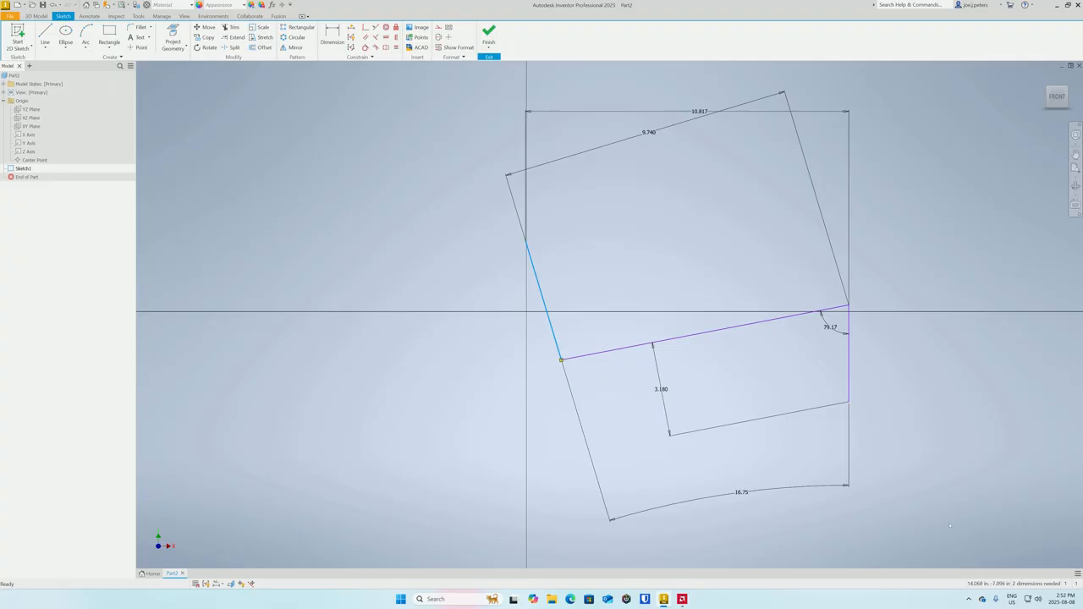
Step: Delete all lines and dimensions, and draw a rectangle about 5.1 in wide and 5.55 in tall above and left of the origin
{"action": "mouse_move", "coordinate": [952, 521]}
{"action": "left_mouse_down"}
{"action": "mouse_move", "coordinate": [618, 310]}
{"action": "mouse_move", "coordinate": [448, 73]}
{"action": "mouse_move", "coordinate": [439, 81]}
{"action": "left_mouse_up"}
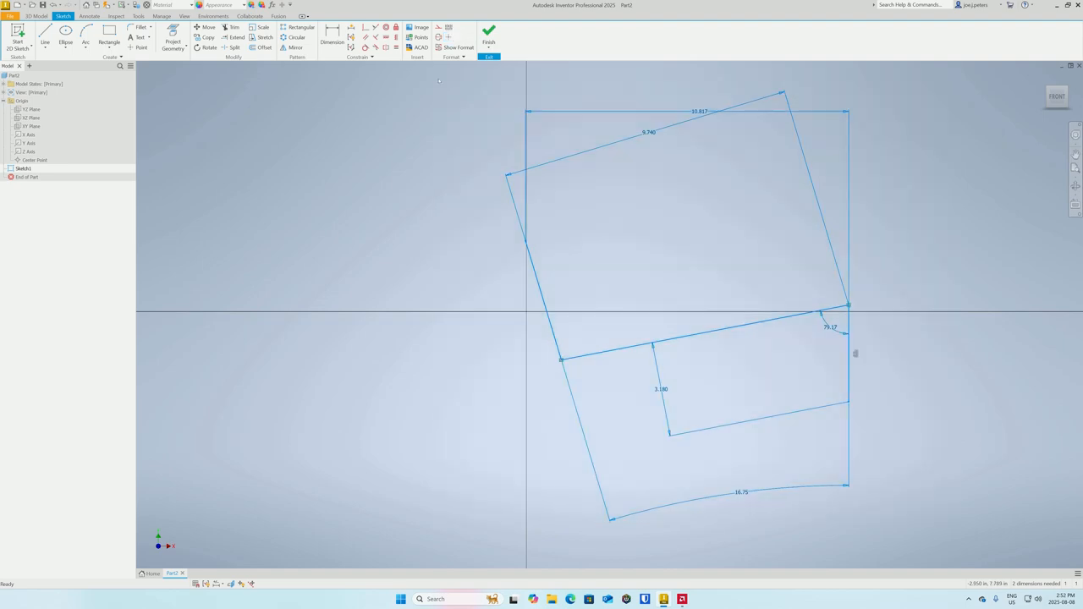
{"action": "key", "text": "Delete"}
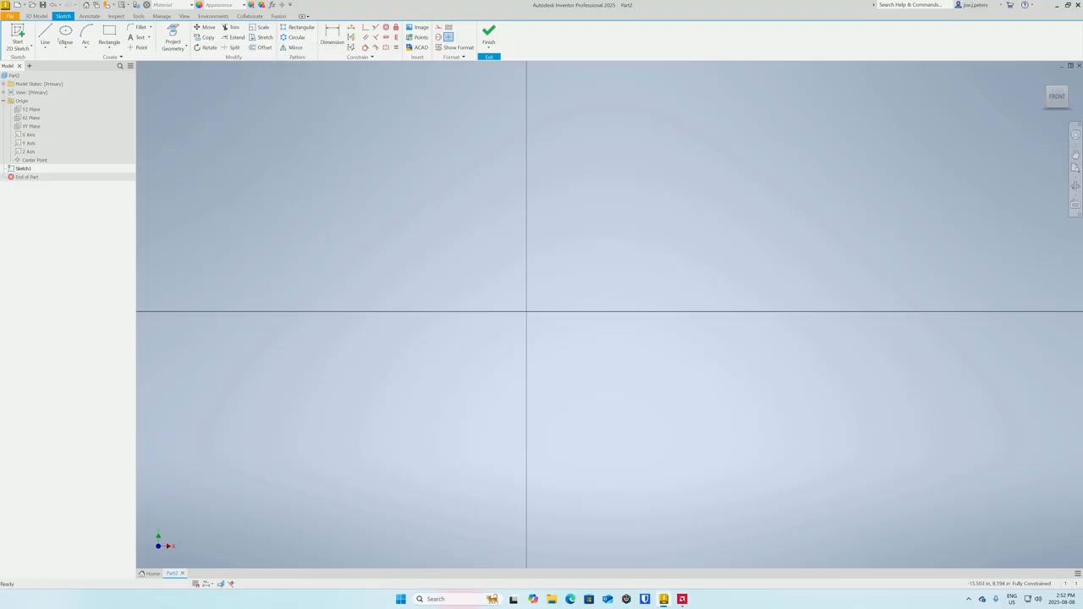
{"action": "left_click", "coordinate": [109, 35]}
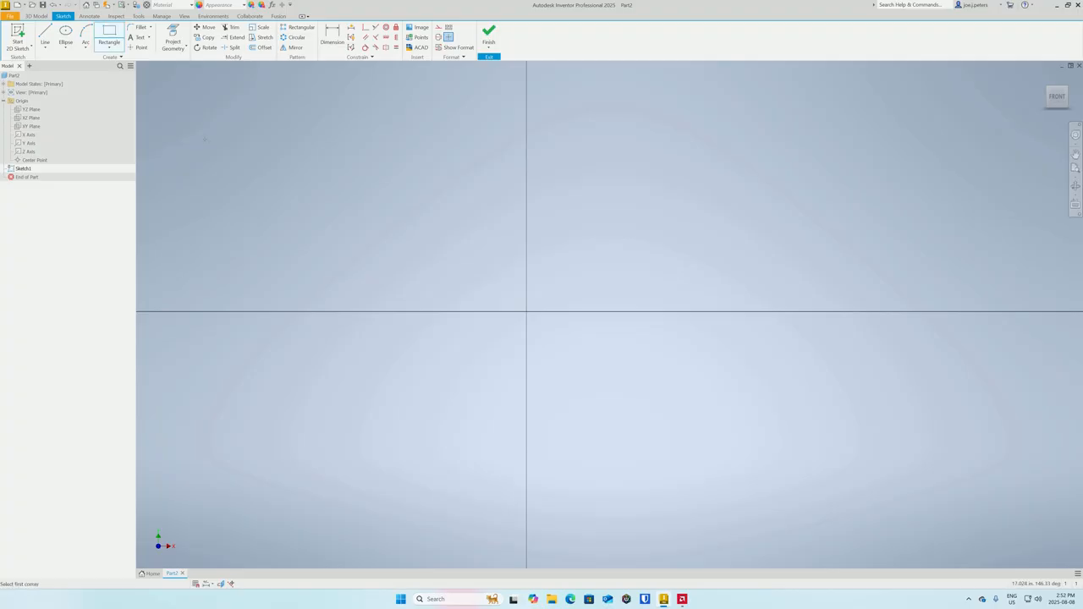
{"action": "left_click", "coordinate": [303, 115]}
{"action": "left_click", "coordinate": [455, 281]}
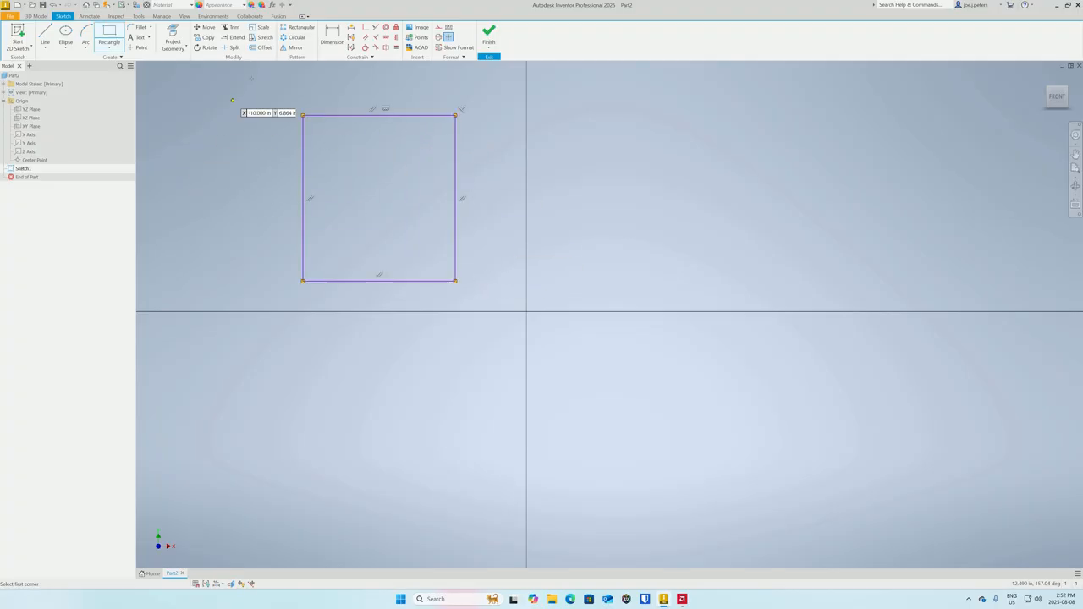
{"action": "key", "text": "Escape"}
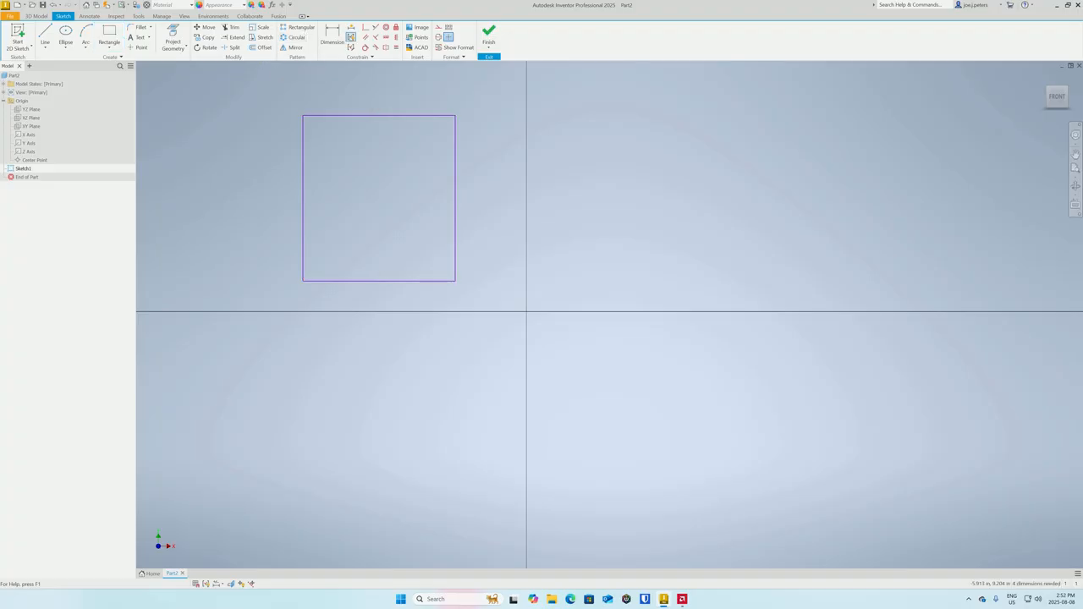
Step: Show the geometric constraints on all four sides of the rectangle
{"action": "left_click", "coordinate": [303, 189]}
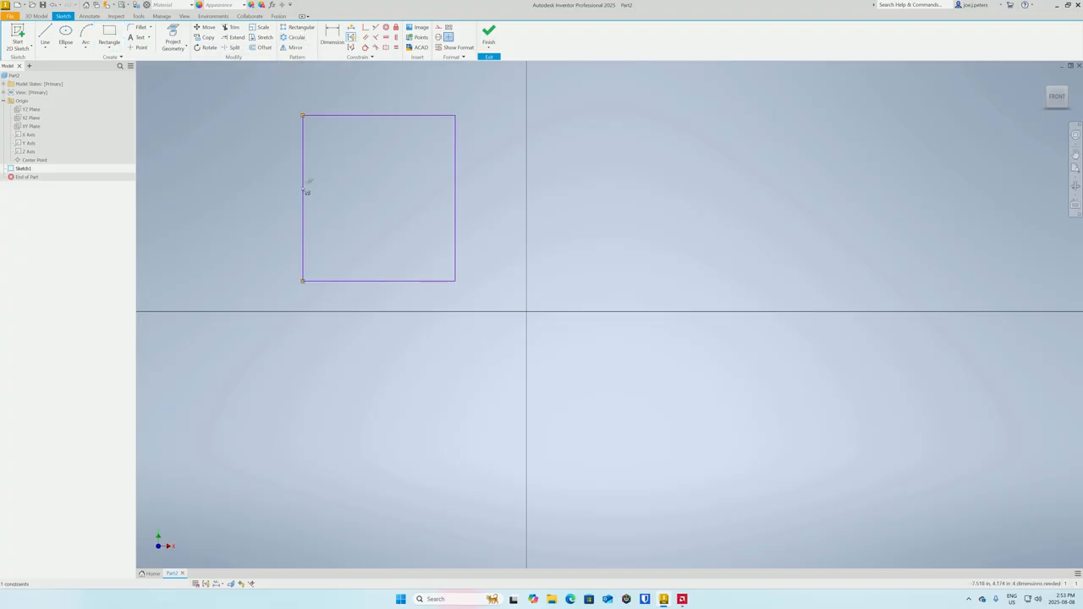
{"action": "left_click", "coordinate": [381, 116]}
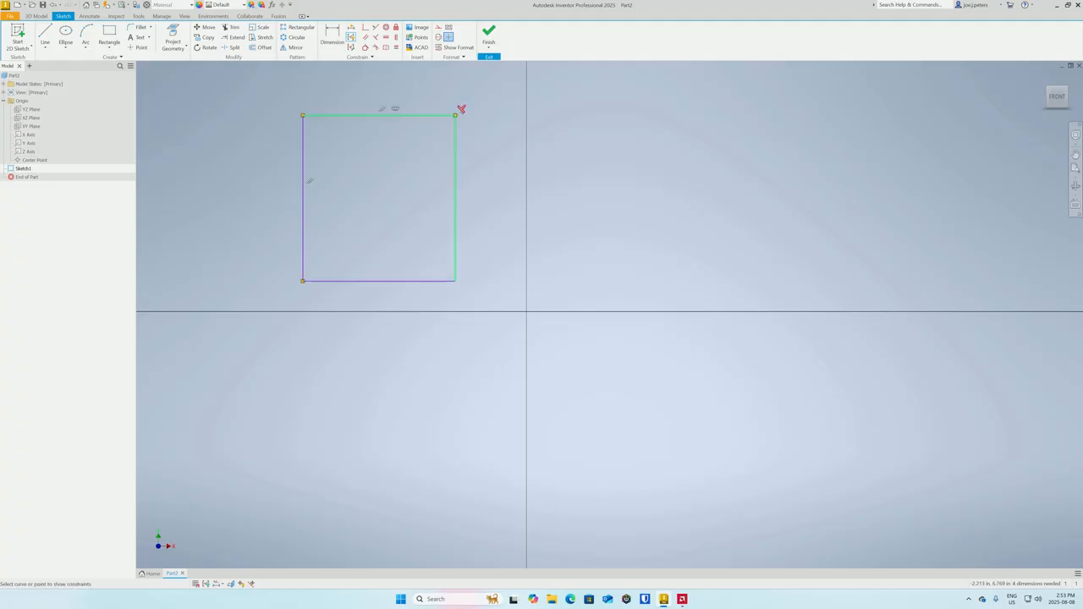
{"action": "left_click", "coordinate": [458, 220]}
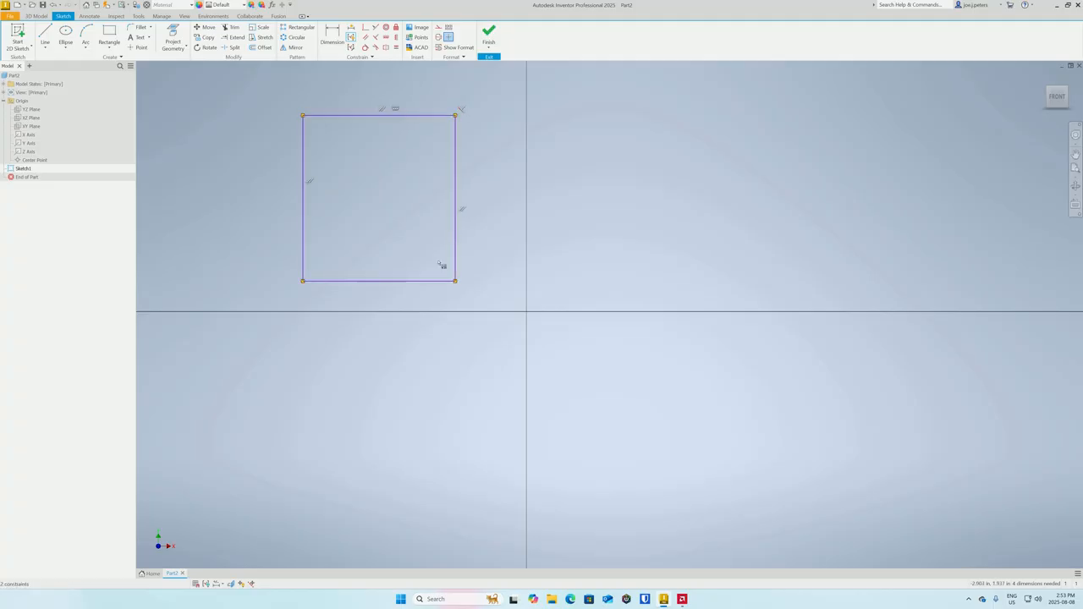
{"action": "left_click", "coordinate": [403, 282]}
{"action": "right_click", "coordinate": [188, 176]}
{"action": "left_click", "coordinate": [221, 174]}
Step: Review the General, Inference and Relax Mode constraint settings, and close them without saving changes
{"action": "left_click", "coordinate": [351, 48]}
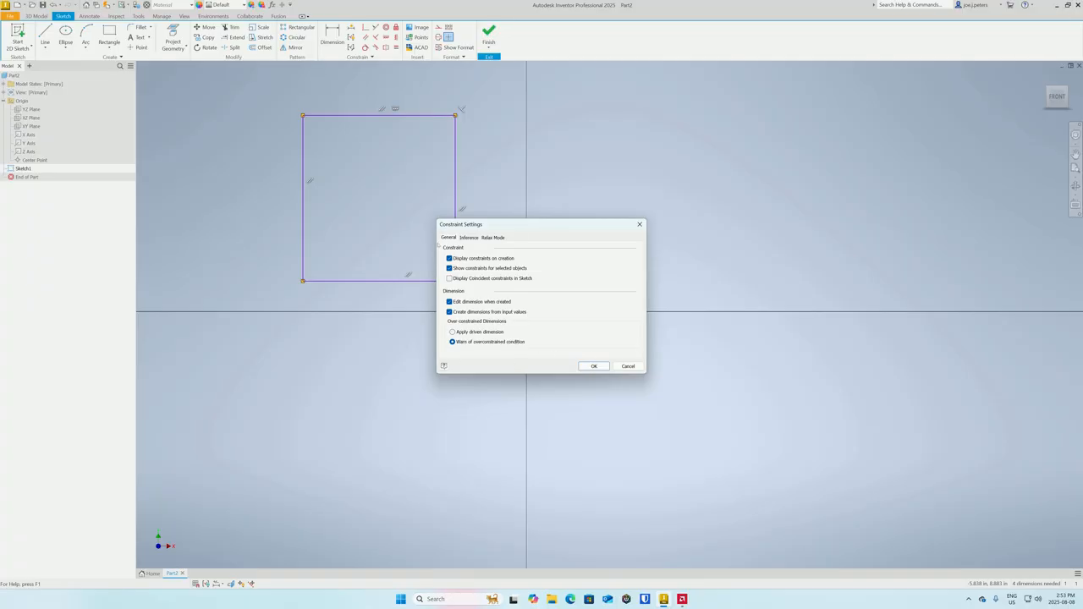
{"action": "left_click", "coordinate": [470, 238]}
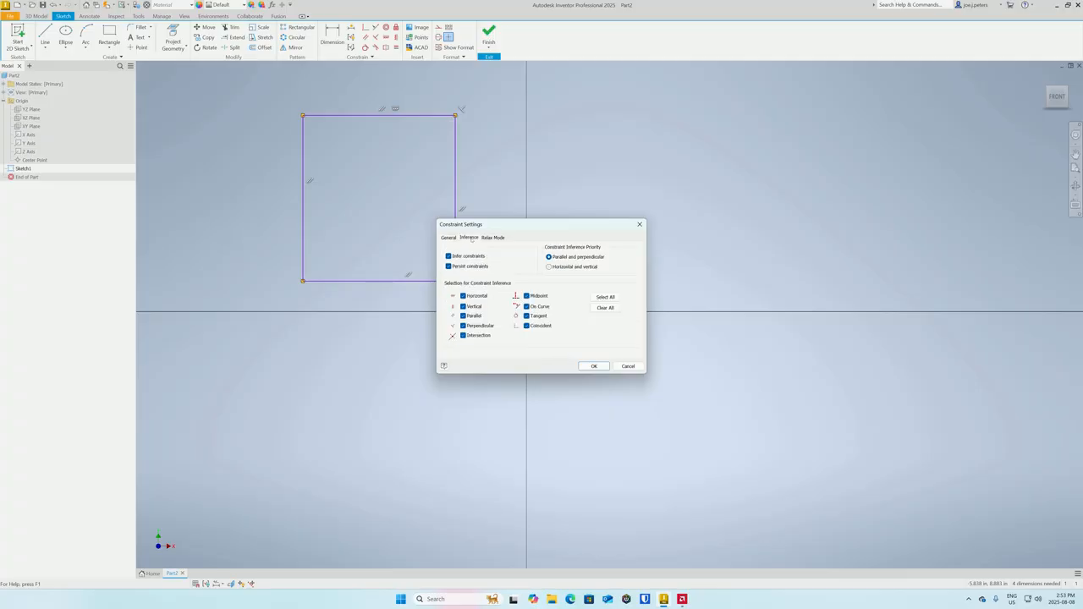
{"action": "left_click", "coordinate": [497, 238]}
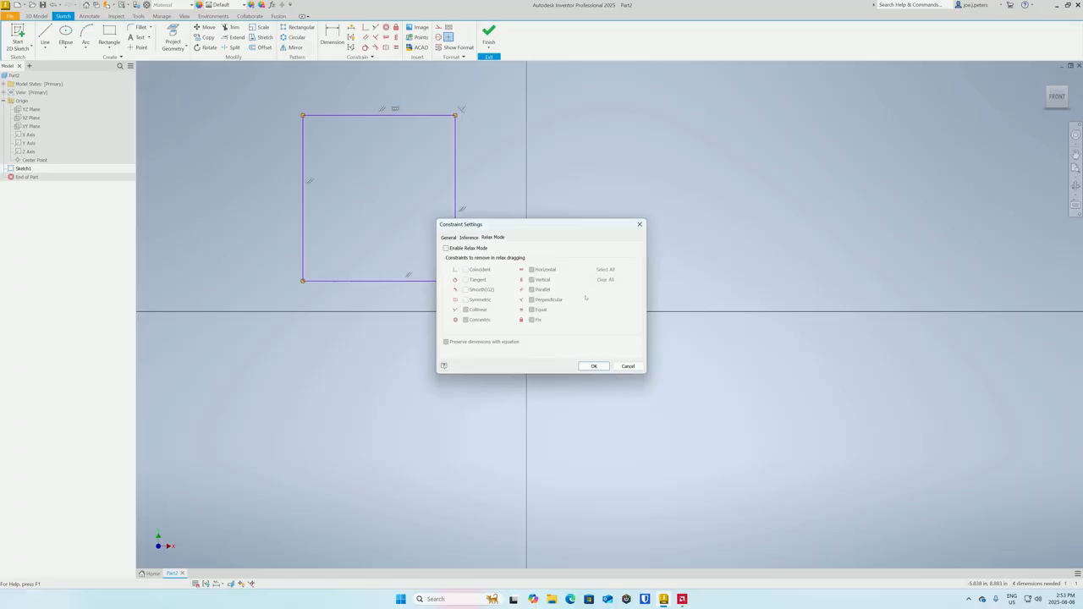
{"action": "left_click", "coordinate": [629, 367]}
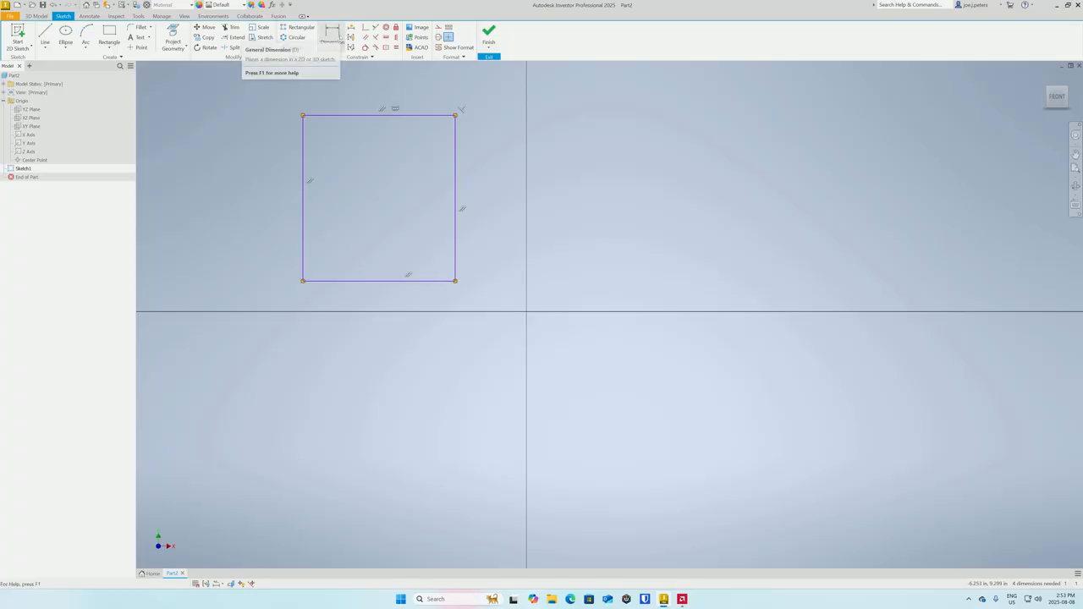
Step: Dimension the rectangle's left edge, placing the dimension outside the shape and accepting the current length
{"action": "left_click", "coordinate": [333, 34]}
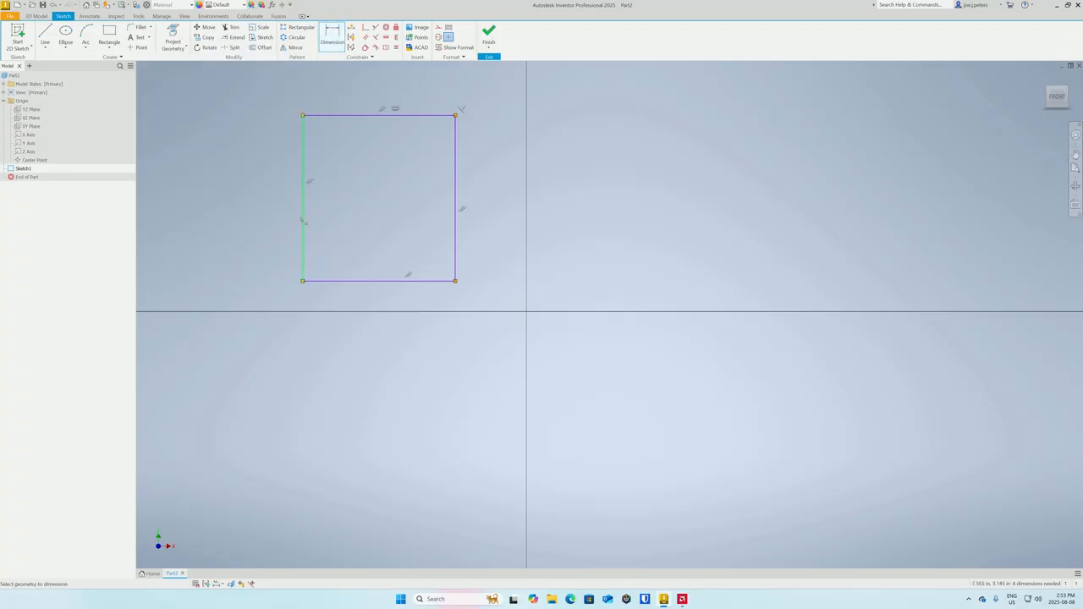
{"action": "left_click", "coordinate": [305, 182]}
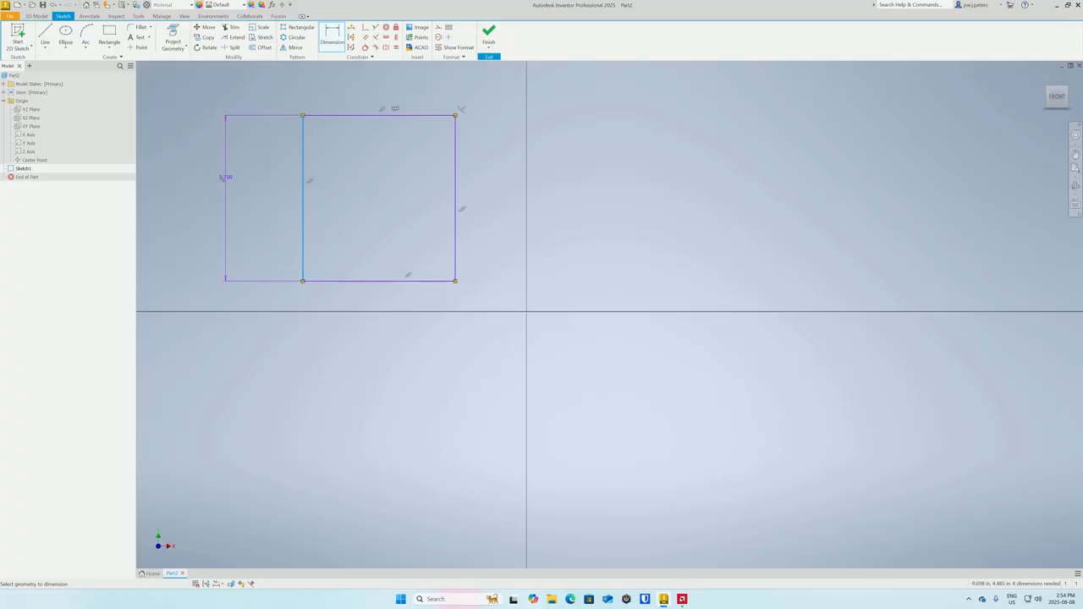
{"action": "left_click", "coordinate": [222, 206]}
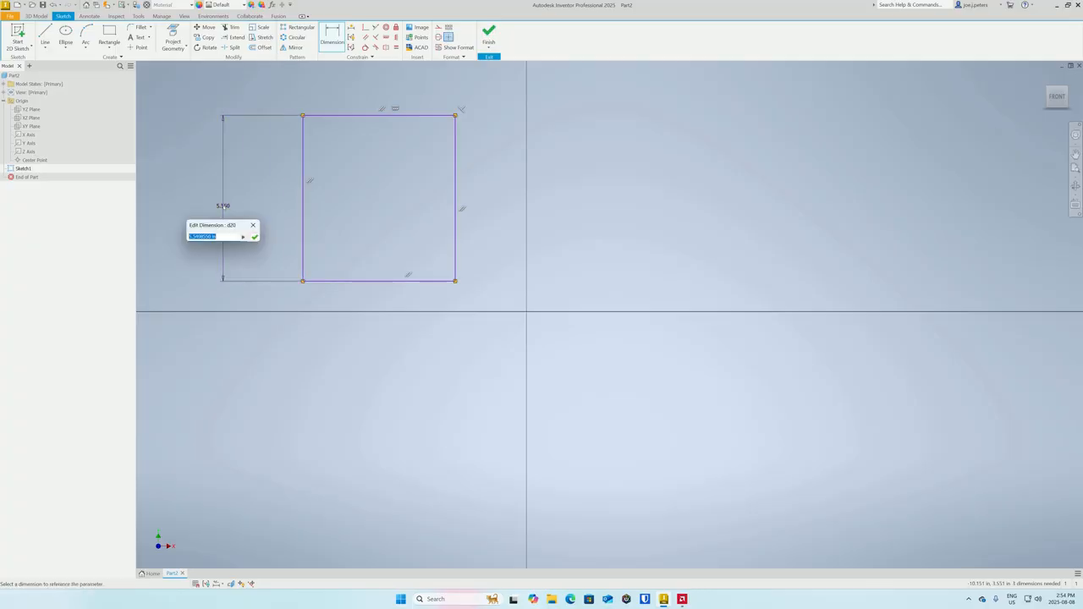
{"action": "left_click", "coordinate": [255, 238]}
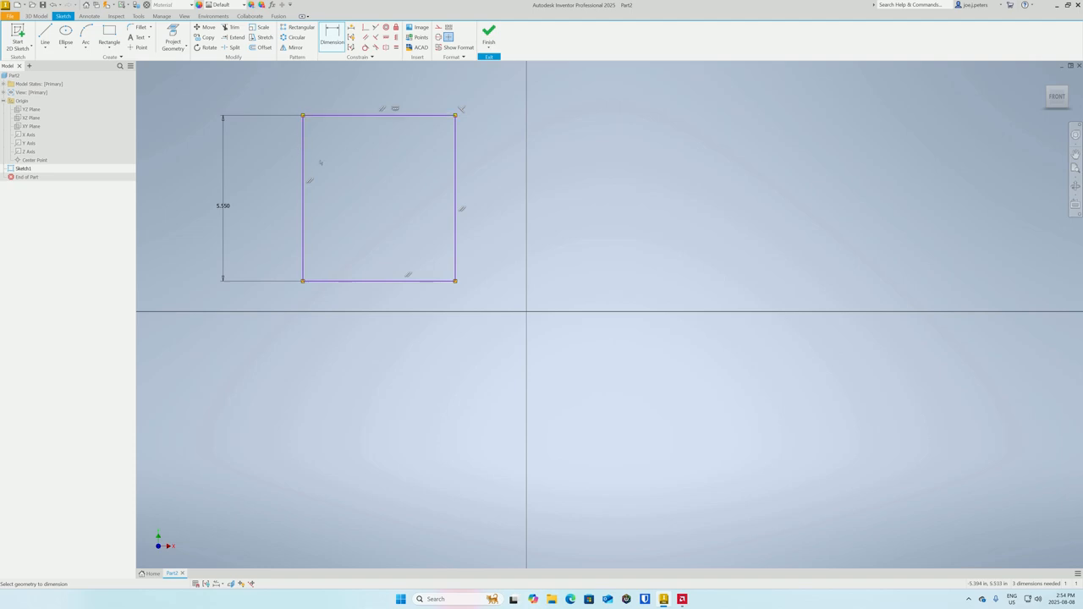
Step: Dimension the rectangle's bottom edge, placing the dimension below the horizontal axis and accepting the current length
{"action": "left_click", "coordinate": [358, 282]}
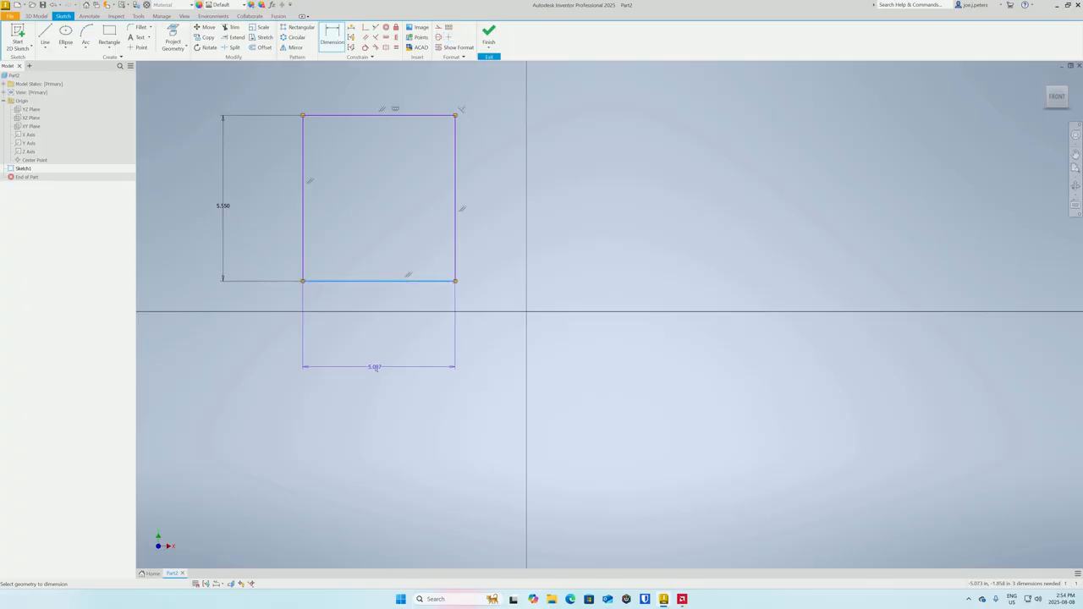
{"action": "left_click", "coordinate": [375, 368]}
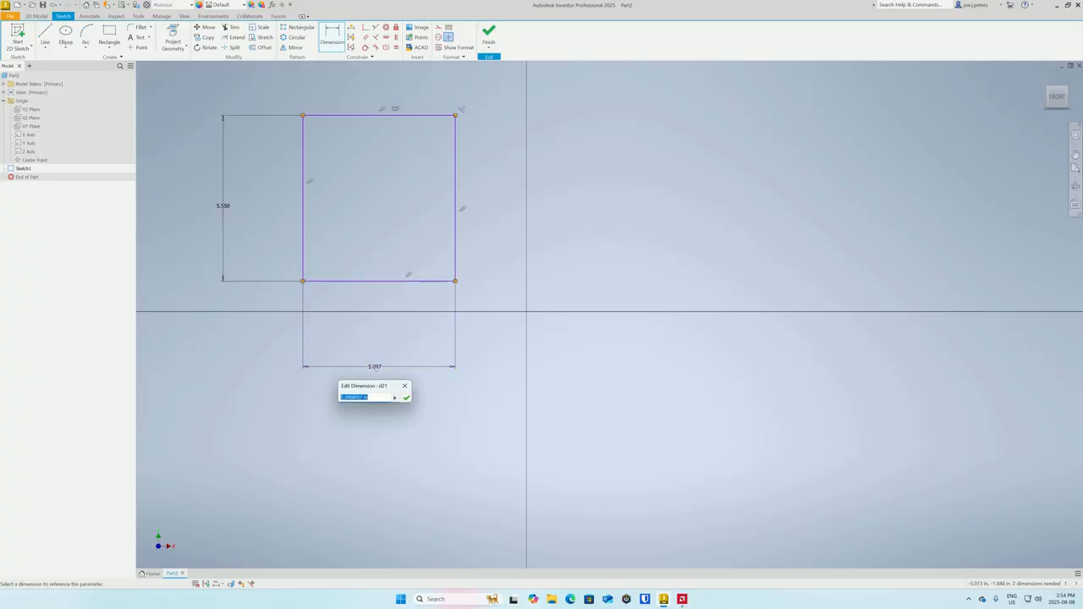
{"action": "key", "text": "Return"}
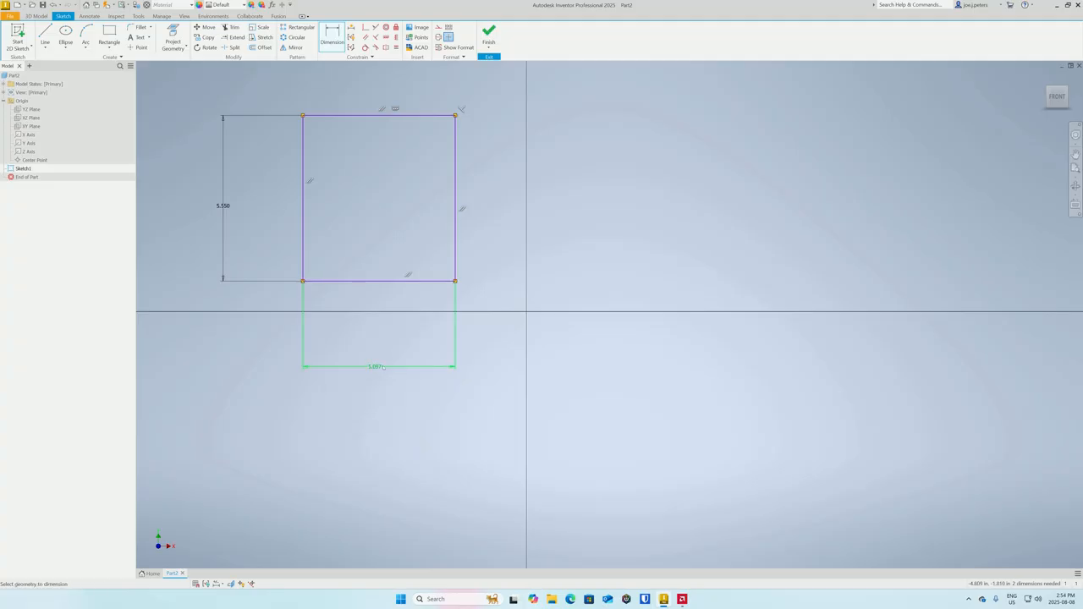
{"action": "left_click", "coordinate": [382, 367]}
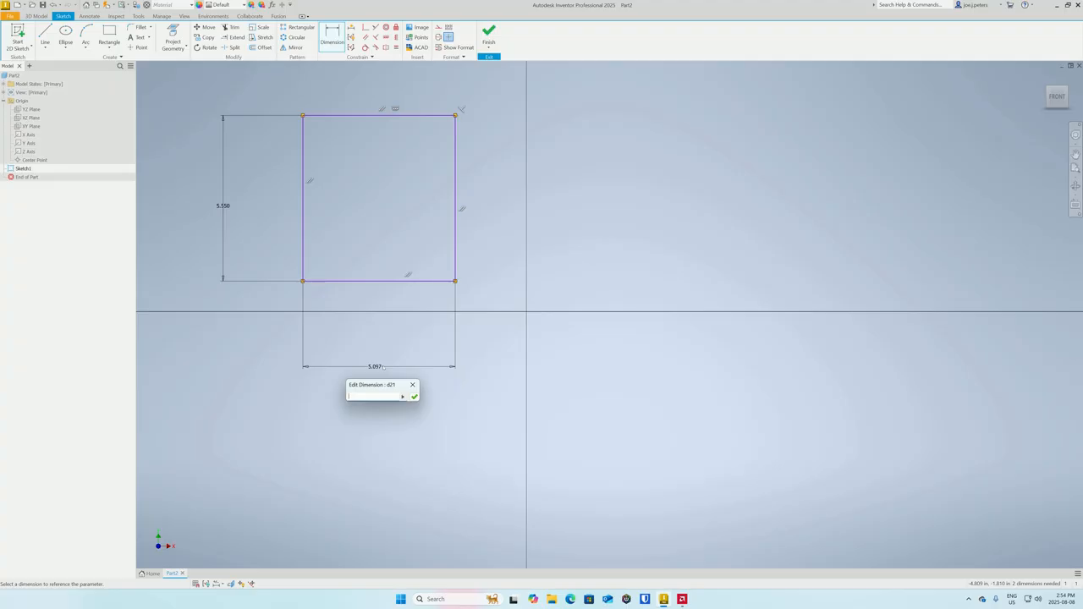
{"action": "left_click", "coordinate": [413, 385]}
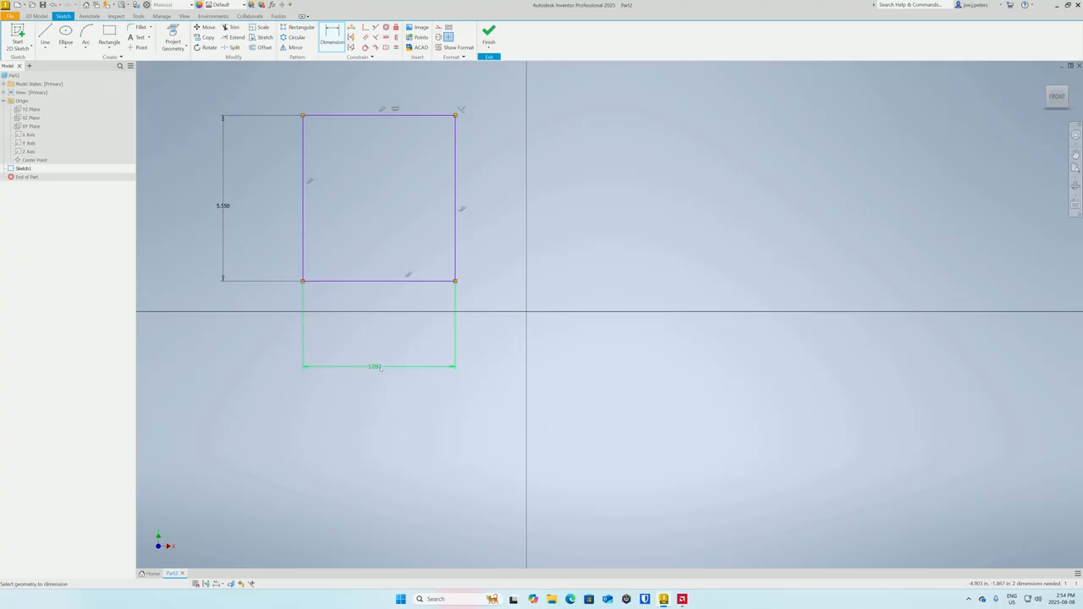
{"action": "left_click", "coordinate": [380, 368]}
{"action": "key", "text": "BackSpace"}
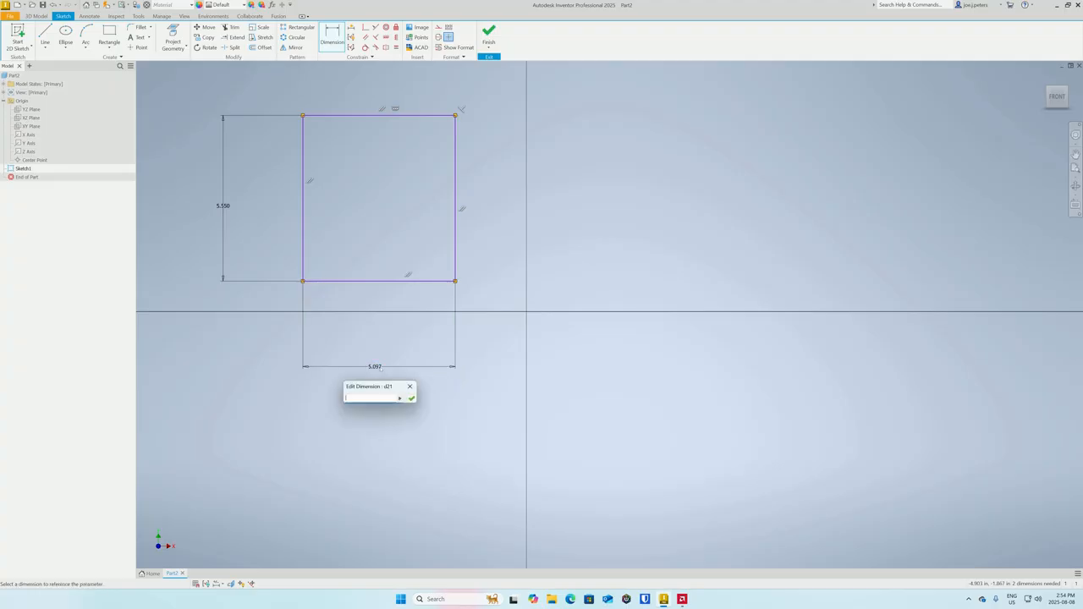
{"action": "left_click", "coordinate": [320, 439]}
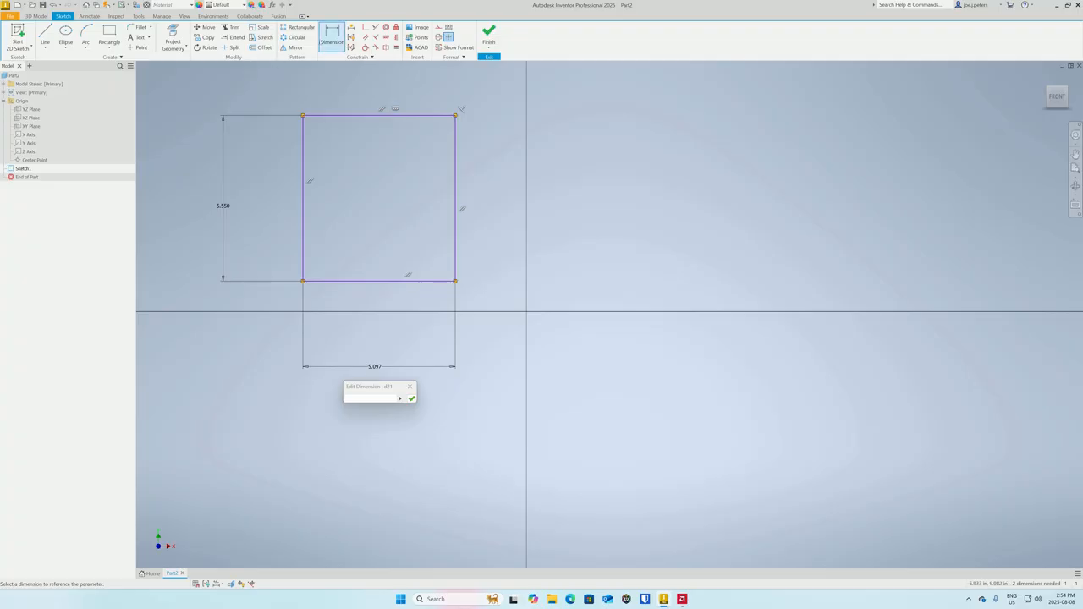
{"action": "key", "text": "Escape"}
{"action": "key", "text": "Escape"}
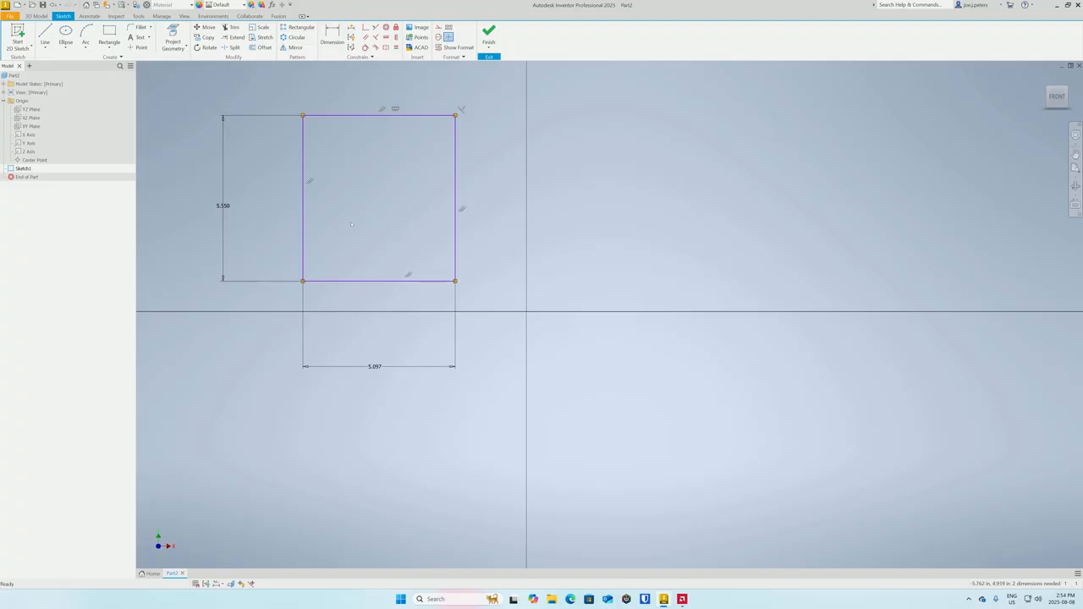
Step: Delete the dimension on the rectangle's bottom edge
{"action": "left_click", "coordinate": [375, 368]}
{"action": "right_click", "coordinate": [375, 369]}
{"action": "left_click", "coordinate": [372, 343]}
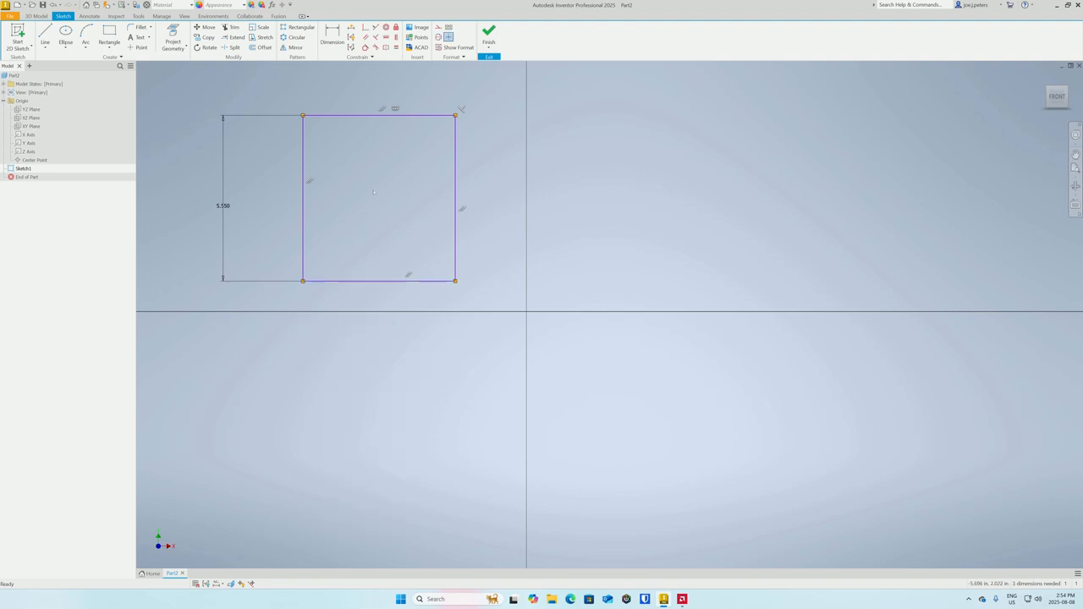
Step: Dimension the distance between the rectangle's left and right edges, placing it below the horizontal axis and accepting the current value
{"action": "left_click", "coordinate": [331, 38]}
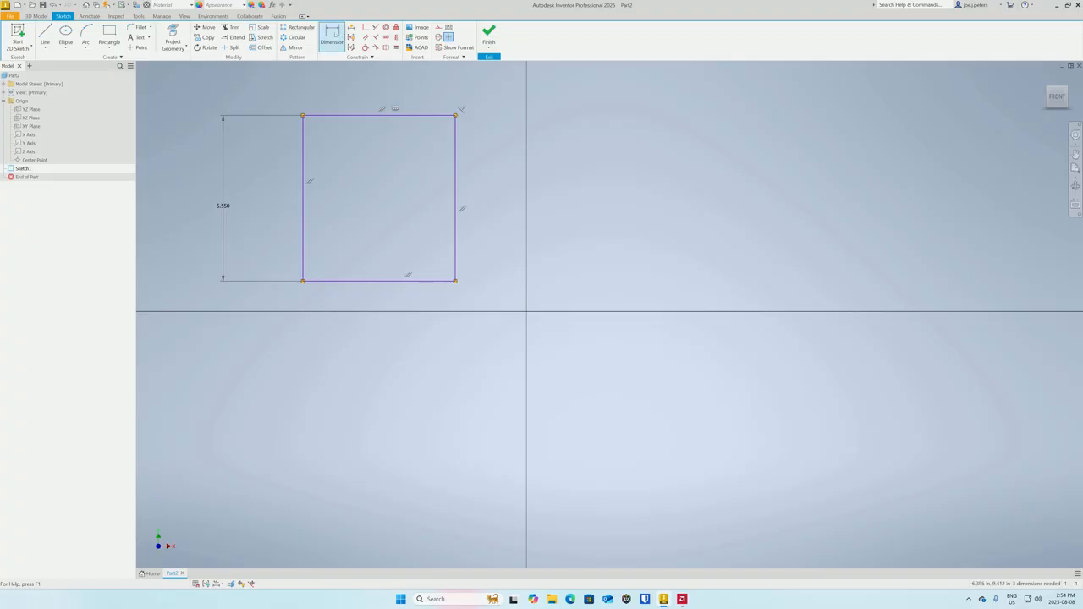
{"action": "left_click", "coordinate": [304, 240]}
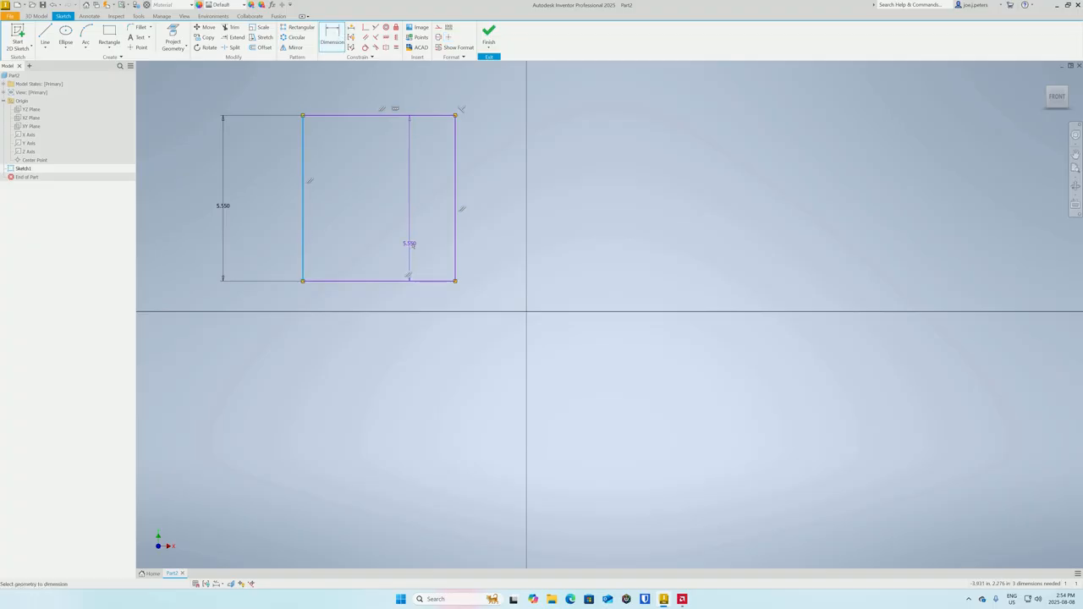
{"action": "left_click", "coordinate": [456, 240]}
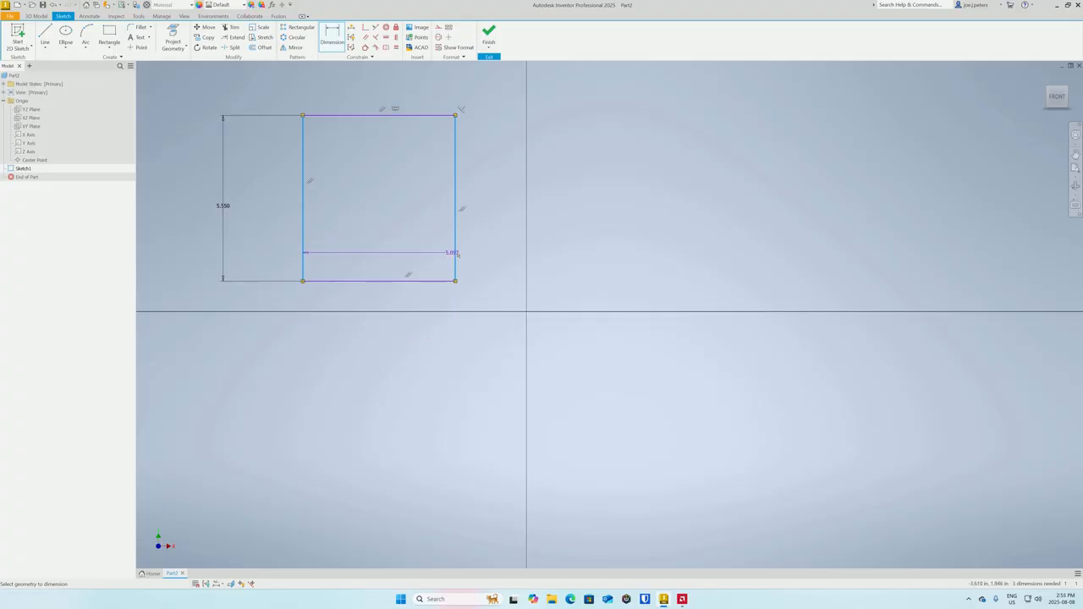
{"action": "left_click", "coordinate": [371, 363]}
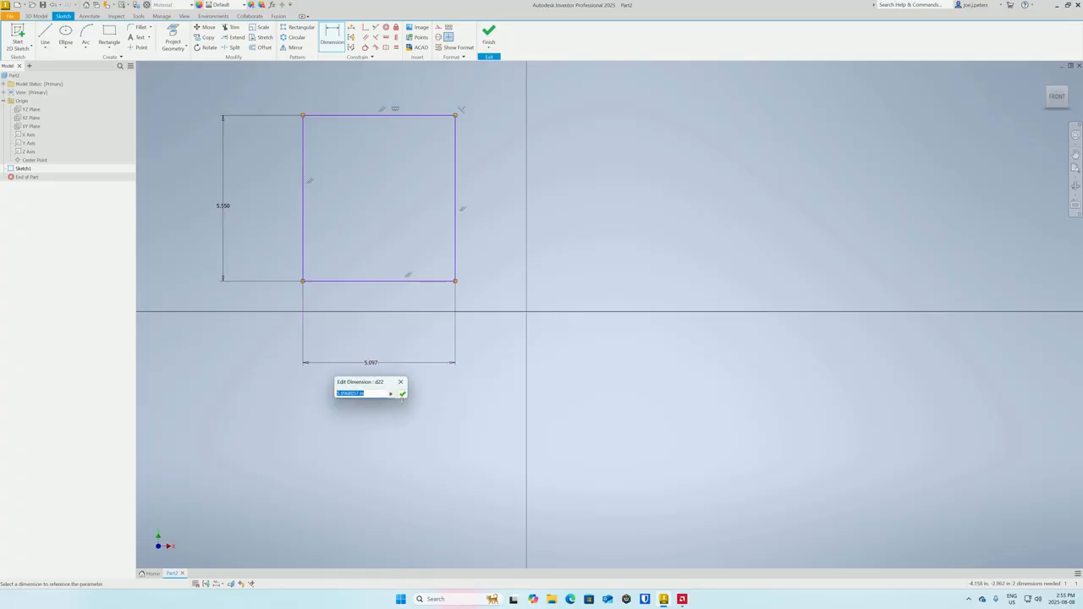
{"action": "left_click", "coordinate": [402, 394]}
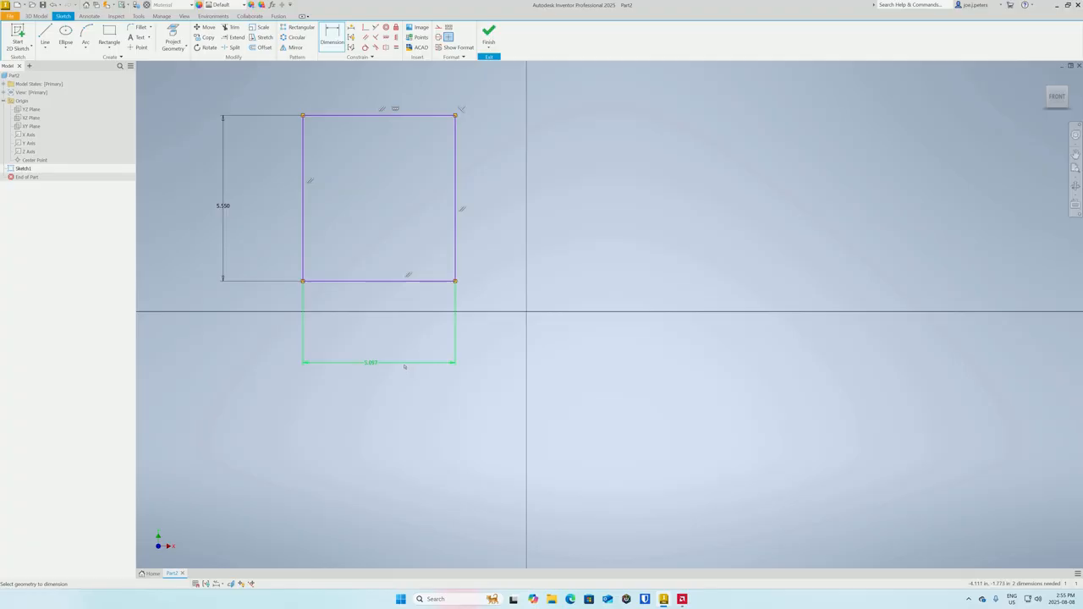
{"action": "key", "text": "Escape"}
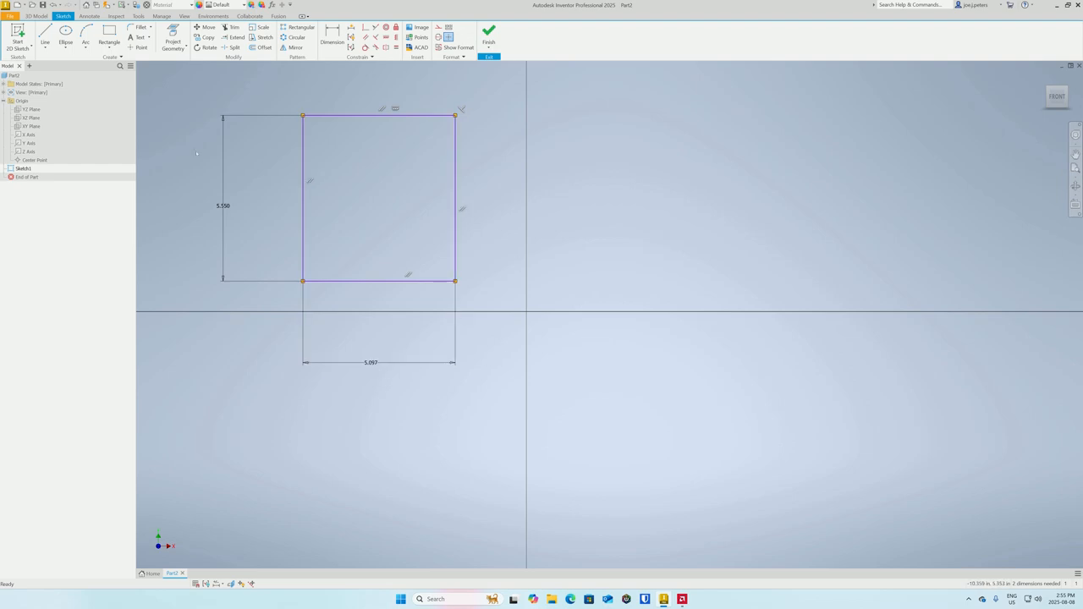
Step: Dimension the distance from the rectangle's right edge to the origin Y Axis, placing it below the shape and accepting the current value
{"action": "left_click", "coordinate": [331, 36]}
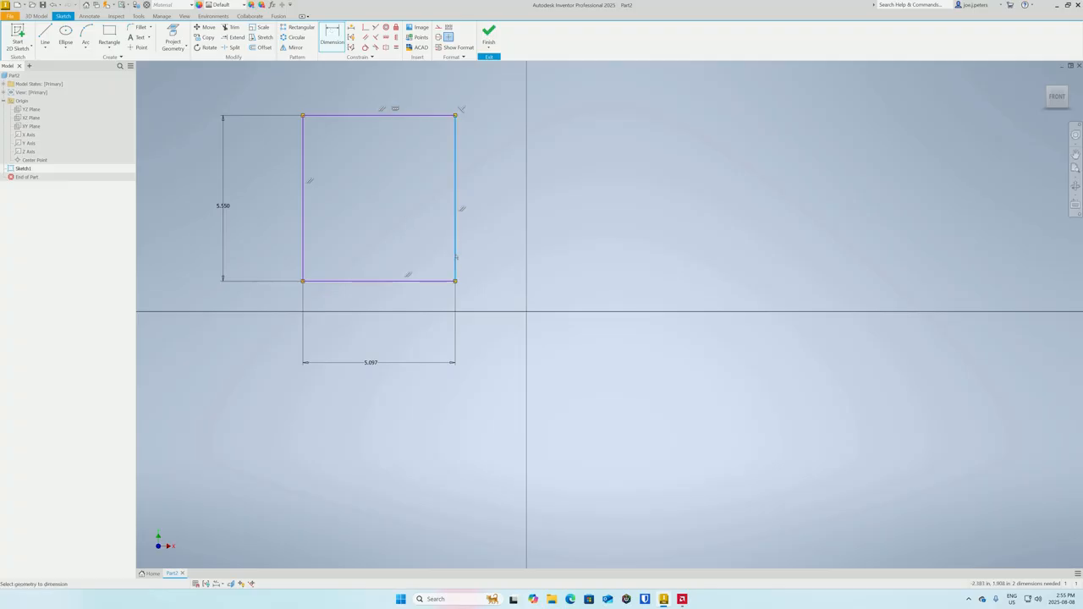
{"action": "left_click", "coordinate": [455, 255]}
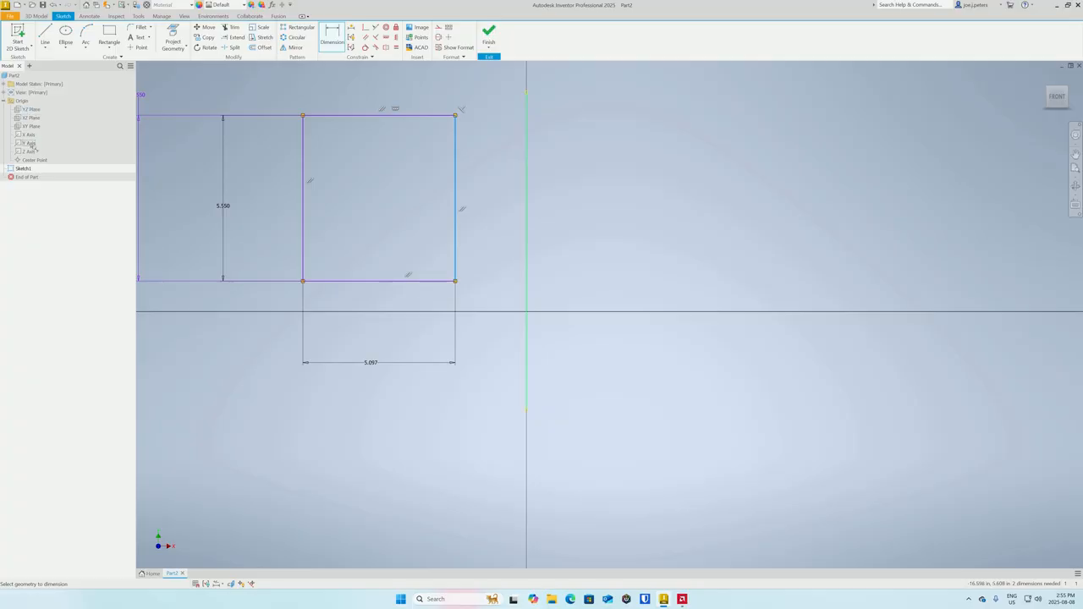
{"action": "left_click", "coordinate": [29, 143]}
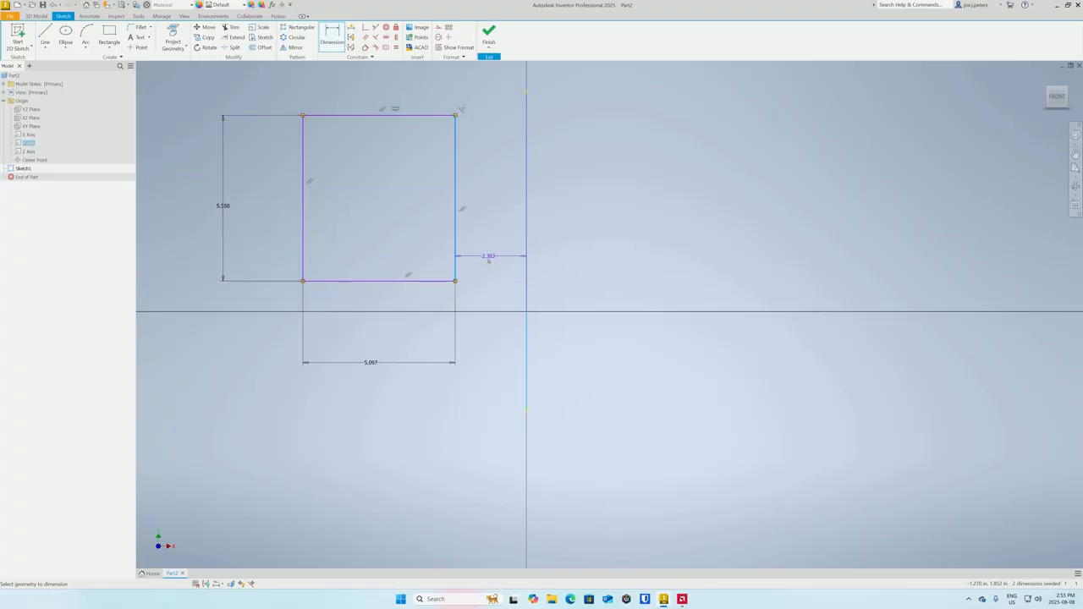
{"action": "left_click", "coordinate": [491, 396]}
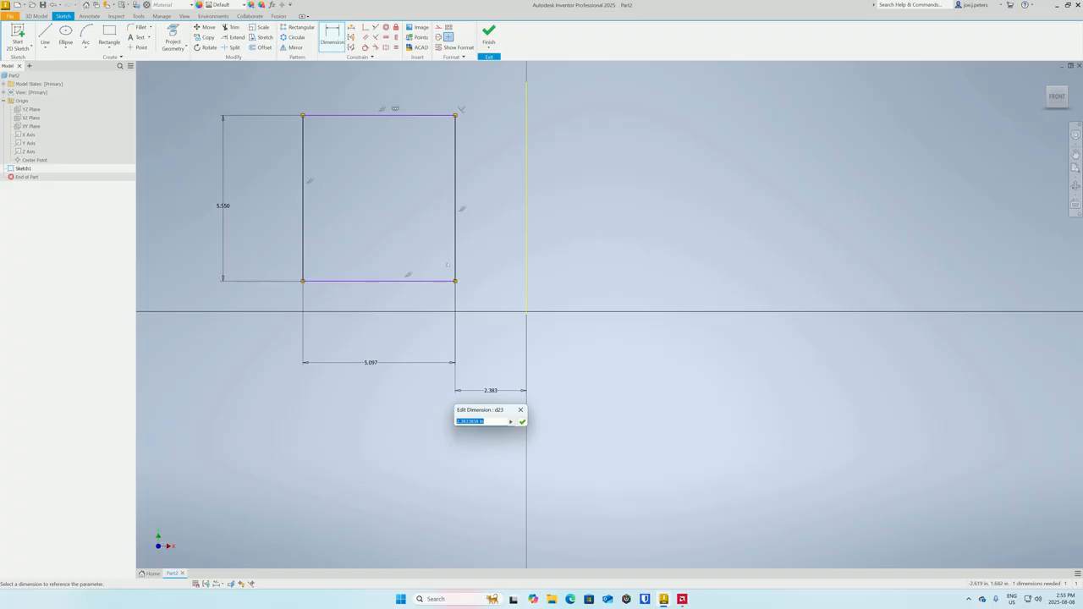
{"action": "left_click", "coordinate": [522, 421]}
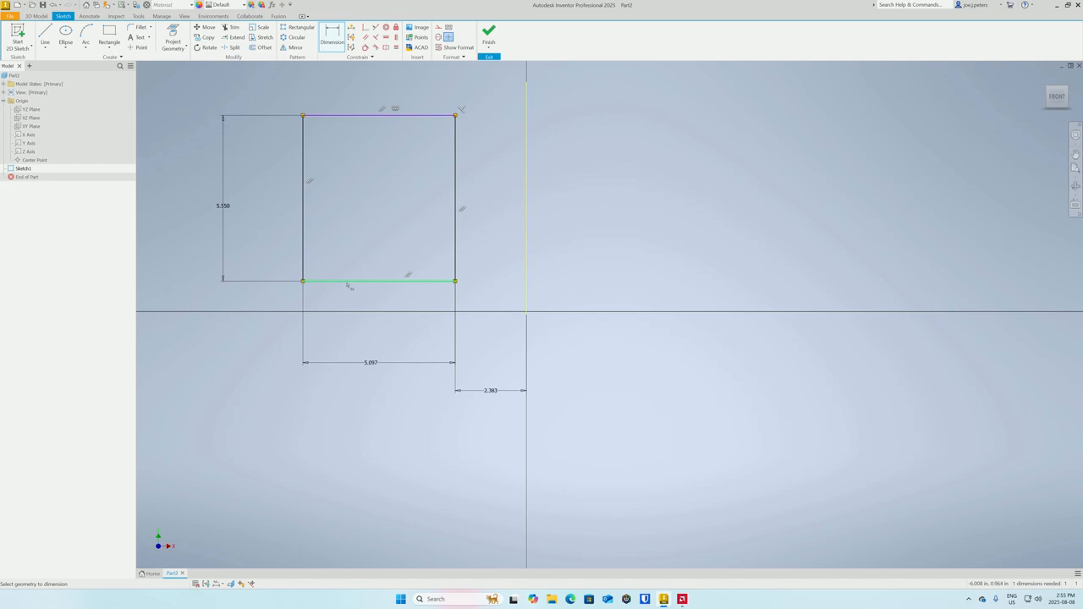
Step: Dimension the distance from the rectangle's bottom edge to the origin X Axis, accepting the current value
{"action": "left_click", "coordinate": [349, 281]}
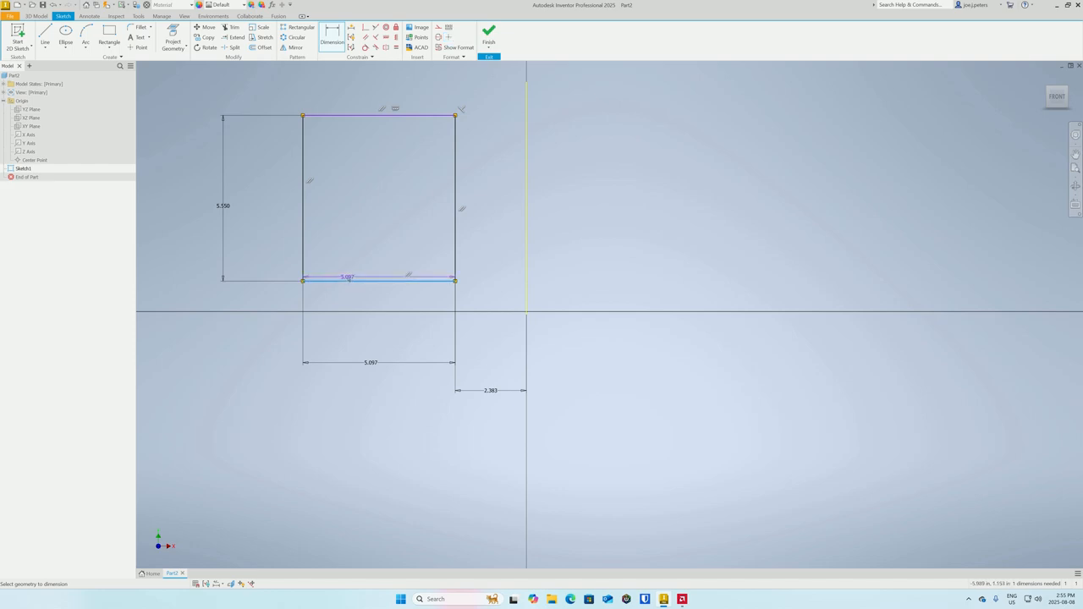
{"action": "left_click", "coordinate": [30, 134]}
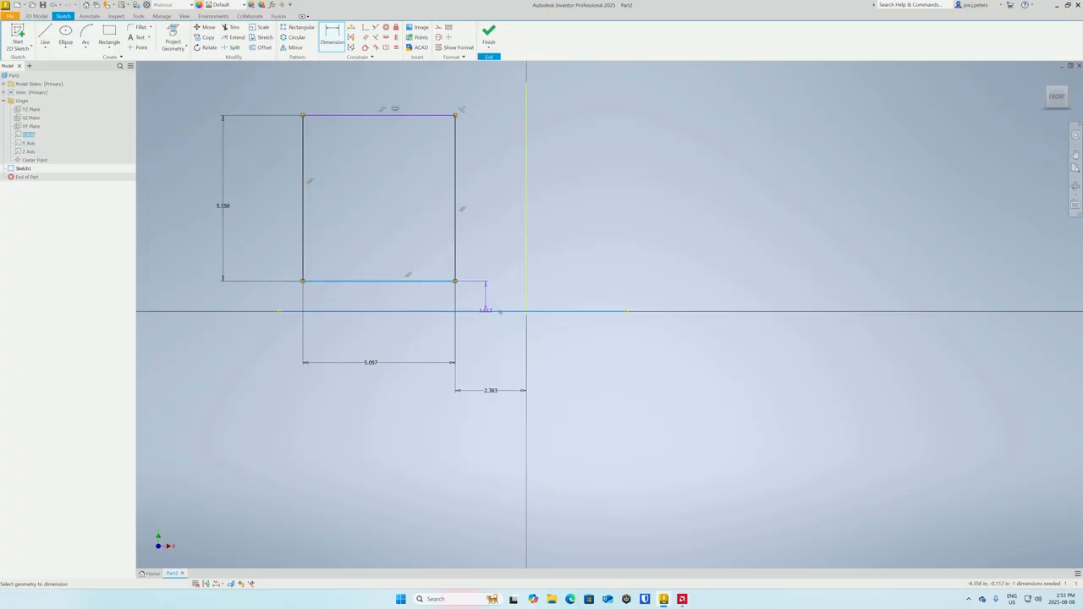
{"action": "left_click", "coordinate": [503, 296]}
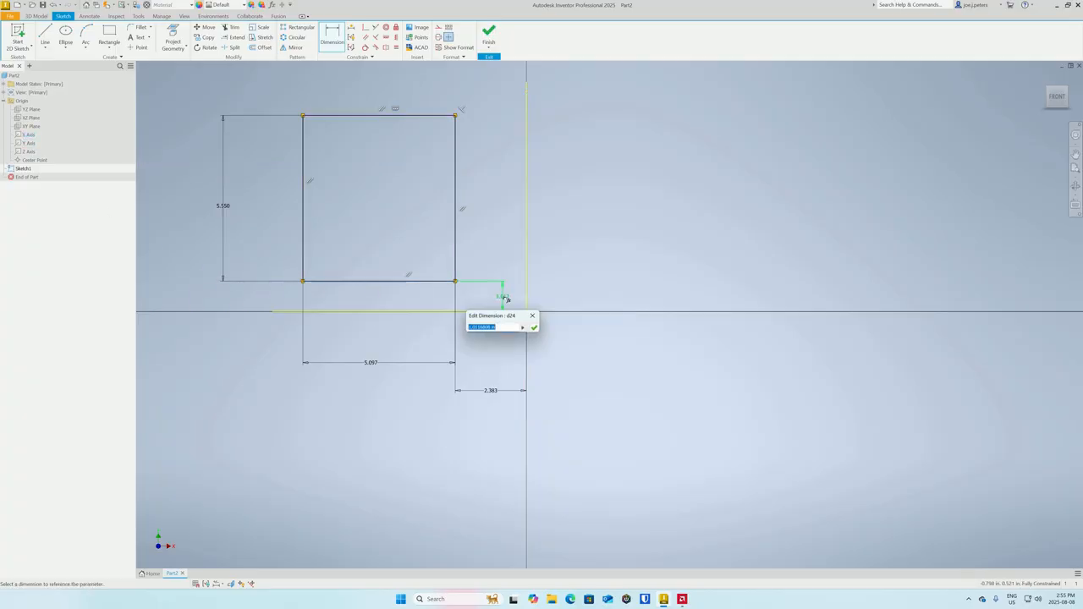
{"action": "left_click", "coordinate": [534, 328]}
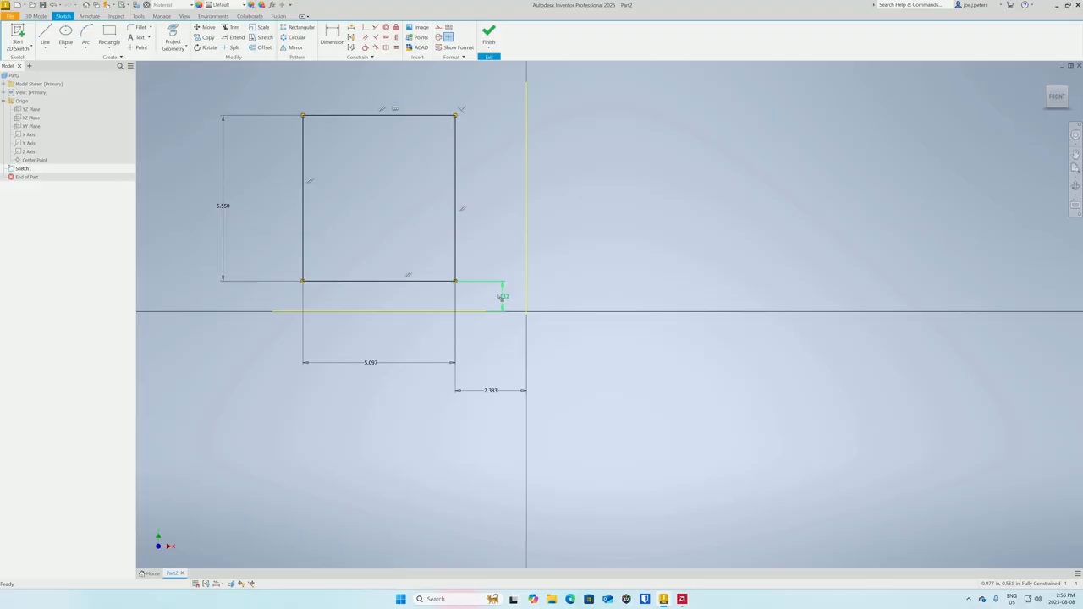
Step: Delete the two dimensions that locate the rectangle from the X and Y axes
{"action": "left_click", "coordinate": [500, 297]}
{"action": "key", "text": "Delete"}
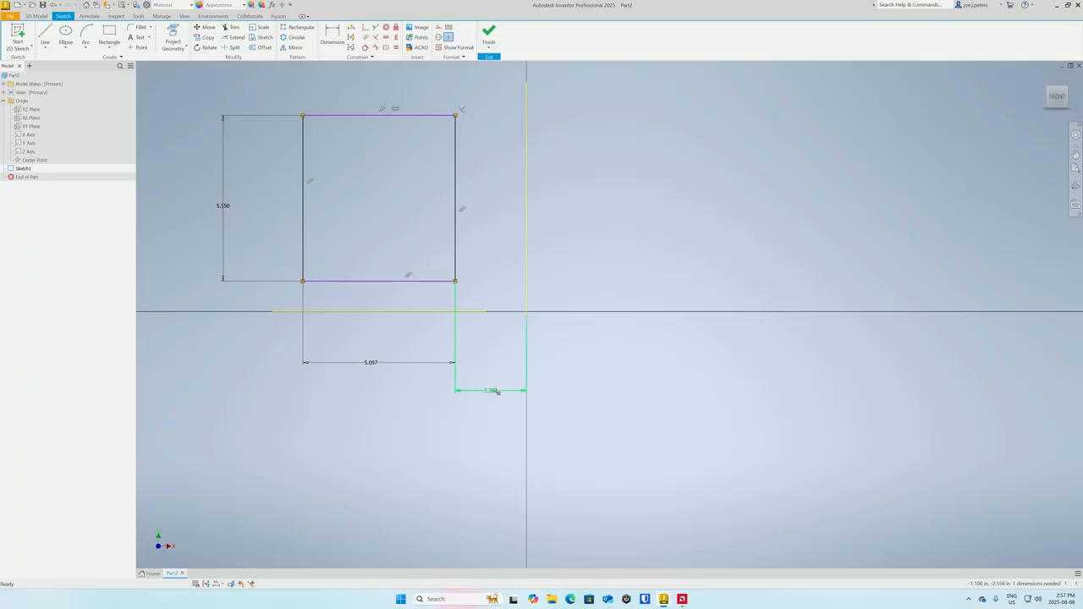
{"action": "left_click", "coordinate": [496, 392]}
{"action": "key", "text": "Delete"}
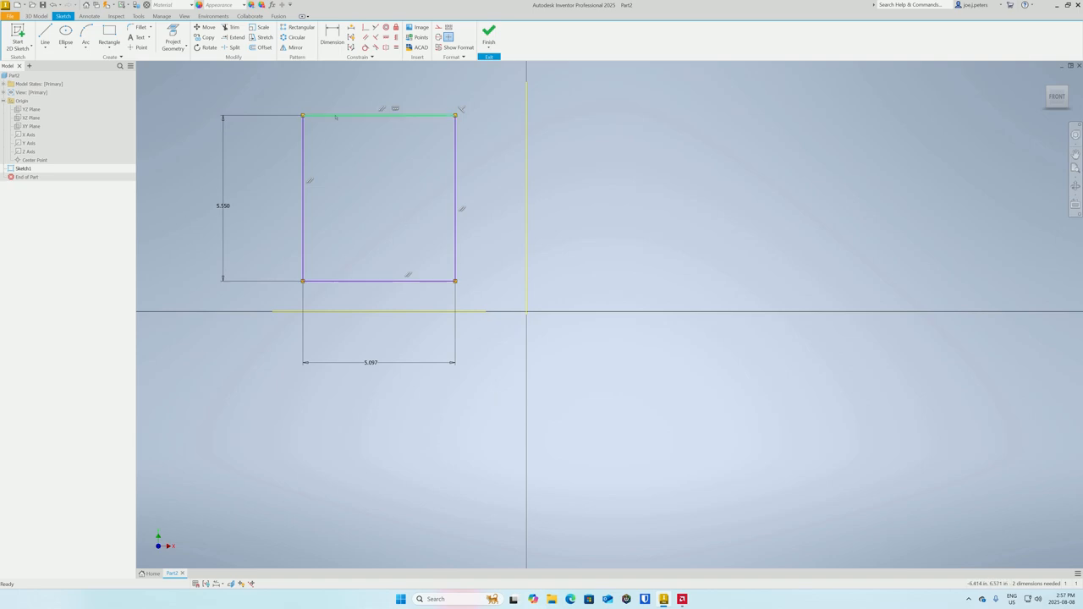
Step: Move the rectangle freely around the sketch by its edges, ending above the X axis on the positive side of the Y axis
{"action": "left_click_drag", "start_coordinate": [336, 117], "coordinate": [389, 118]}
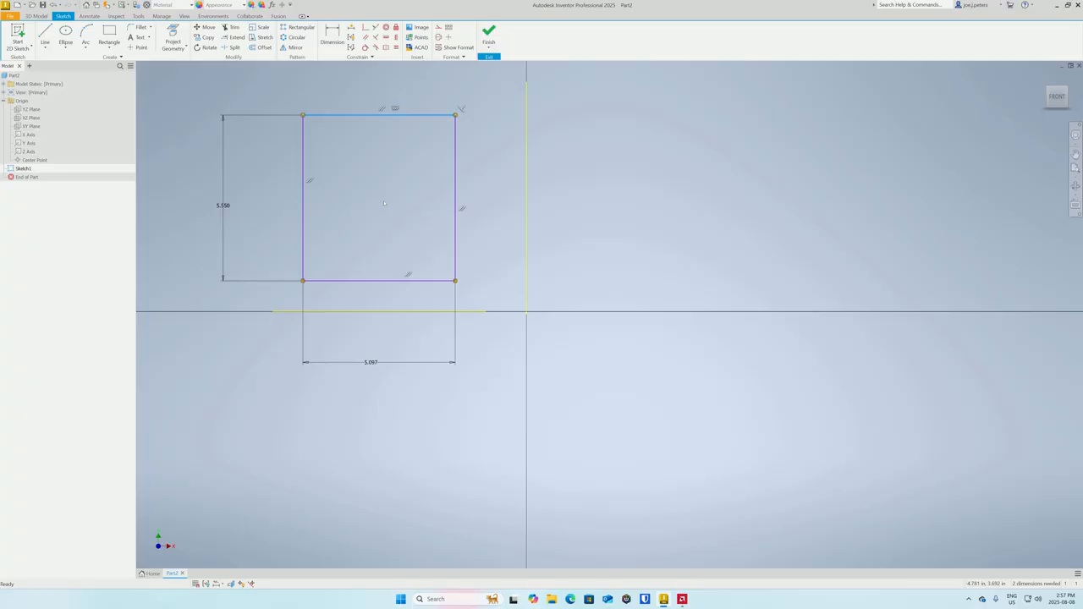
{"action": "left_click", "coordinate": [367, 115]}
{"action": "left_click_drag", "start_coordinate": [347, 117], "coordinate": [395, 102]}
{"action": "left_click_drag", "start_coordinate": [456, 163], "coordinate": [424, 182]}
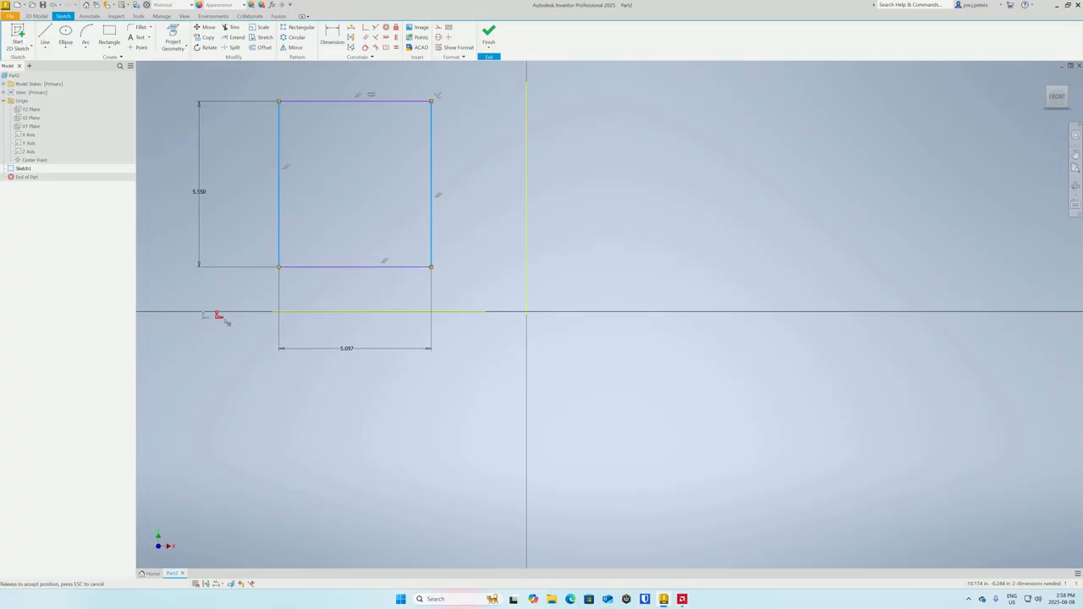
{"action": "left_click", "coordinate": [351, 38]}
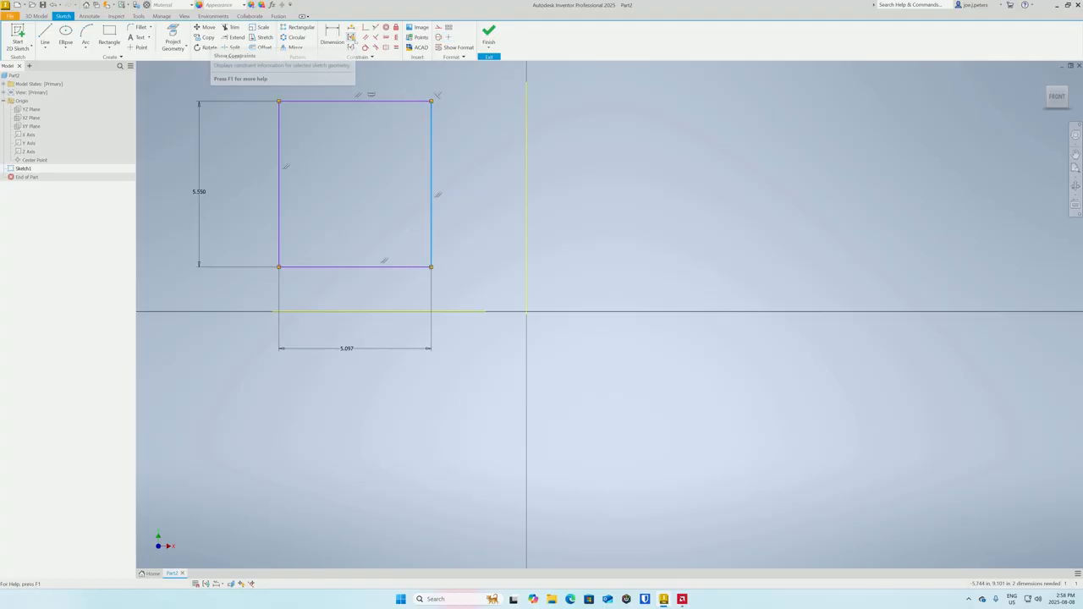
{"action": "mouse_move", "coordinate": [431, 215]}
{"action": "left_mouse_down"}
{"action": "mouse_move", "coordinate": [798, 261]}
{"action": "mouse_move", "coordinate": [790, 246]}
{"action": "left_mouse_up"}
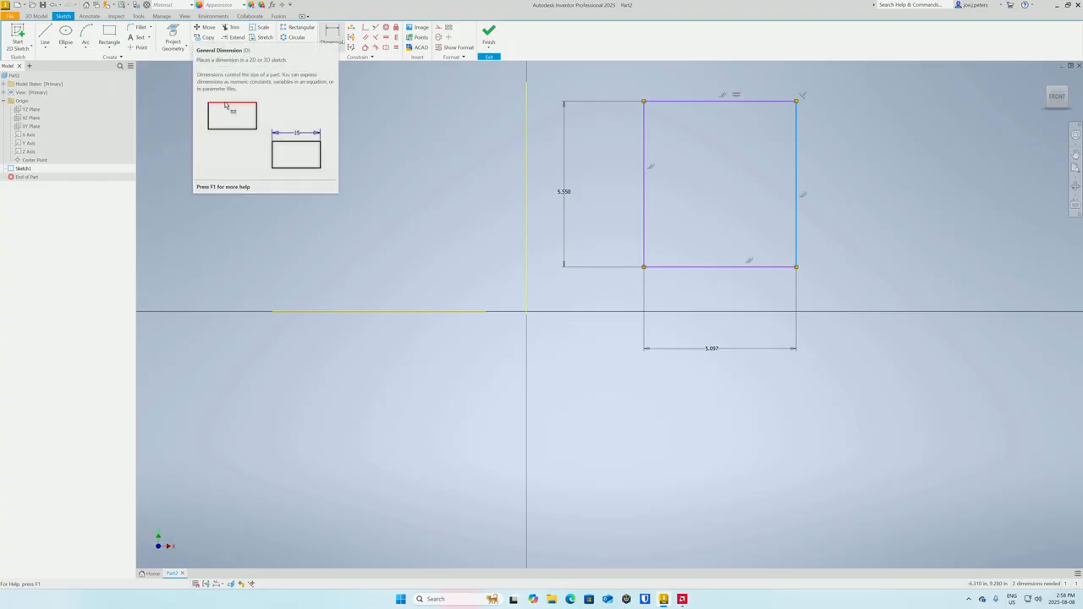
Step: Delete the whole rectangle together with its width and height dimensions
{"action": "mouse_move", "coordinate": [851, 77]}
{"action": "left_mouse_down"}
{"action": "mouse_move", "coordinate": [750, 165]}
{"action": "mouse_move", "coordinate": [598, 331]}
{"action": "mouse_move", "coordinate": [539, 364]}
{"action": "left_mouse_up"}
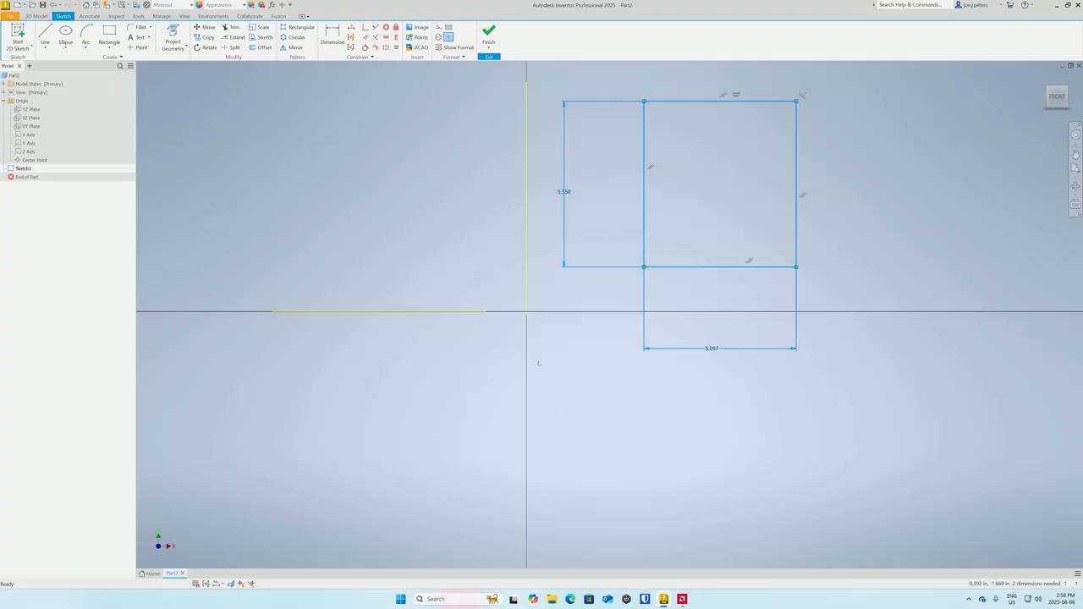
{"action": "key", "text": "Delete"}
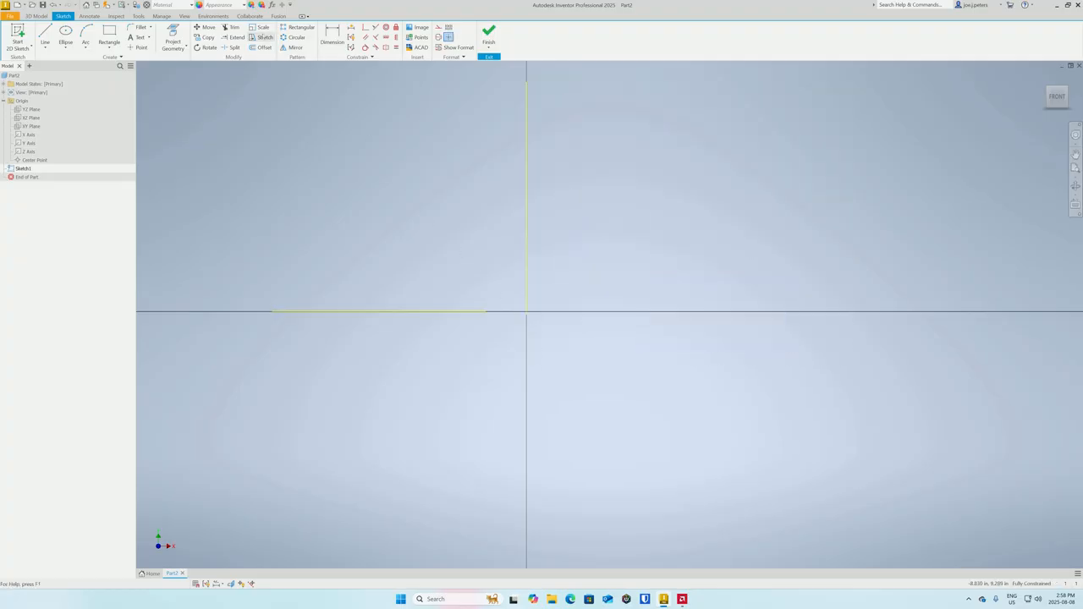
Step: Sketch a line sloping down to the right in the upper-left quadrant, ending at about X -4.9 in, Y 2.4 in
{"action": "left_click", "coordinate": [45, 39]}
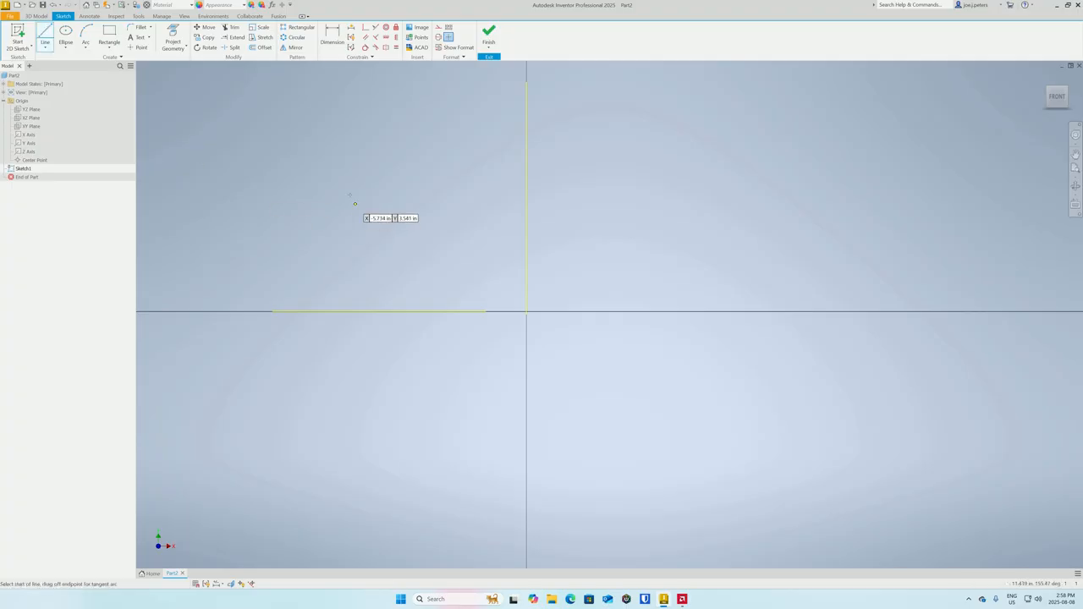
{"action": "left_click", "coordinate": [288, 125]}
{"action": "left_click", "coordinate": [379, 239]}
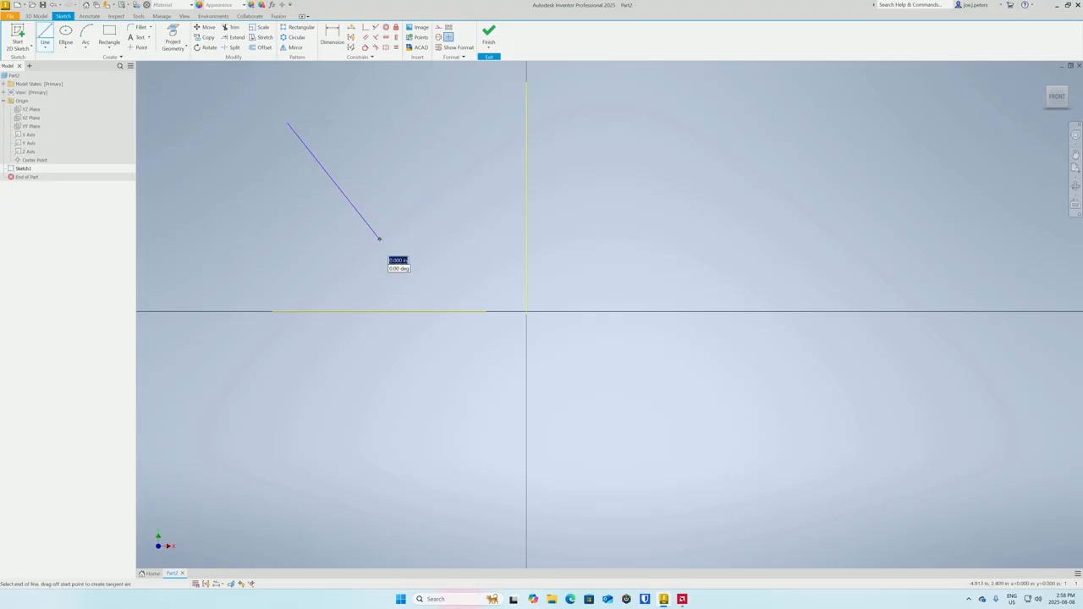
{"action": "key", "text": "Escape"}
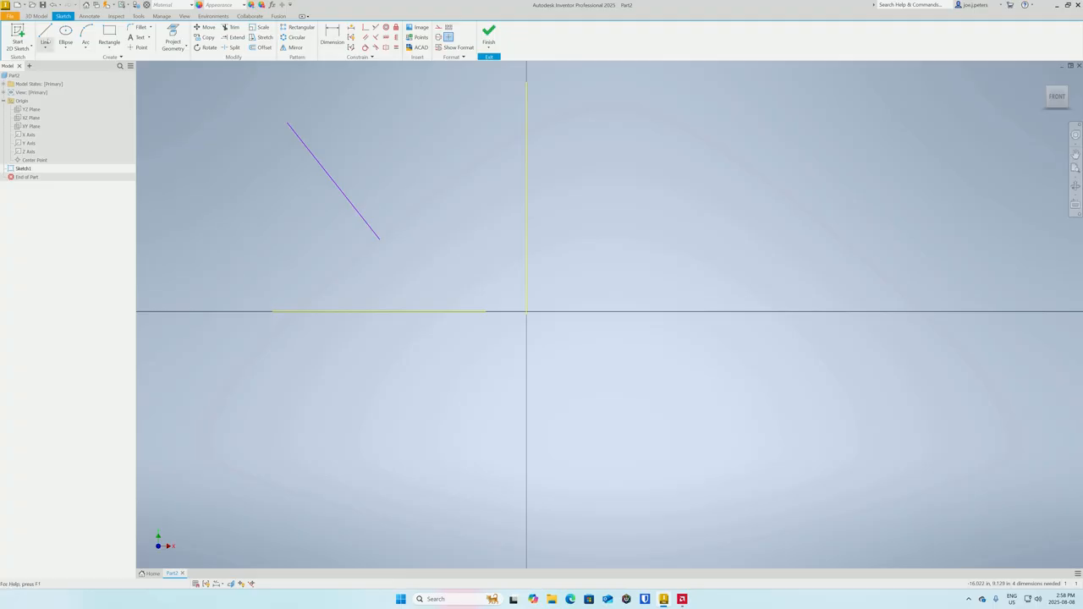
Step: Sketch a second, separate line about 2.02 in long at about 33.8 degrees, between the first line and the Y axis
{"action": "left_click", "coordinate": [45, 38]}
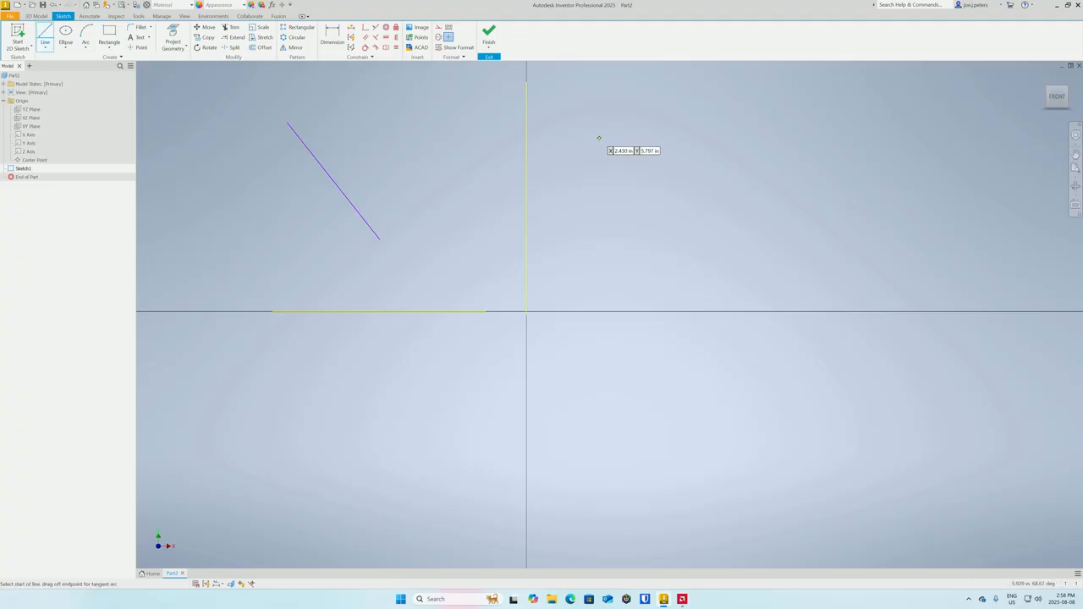
{"action": "left_click", "coordinate": [416, 170]}
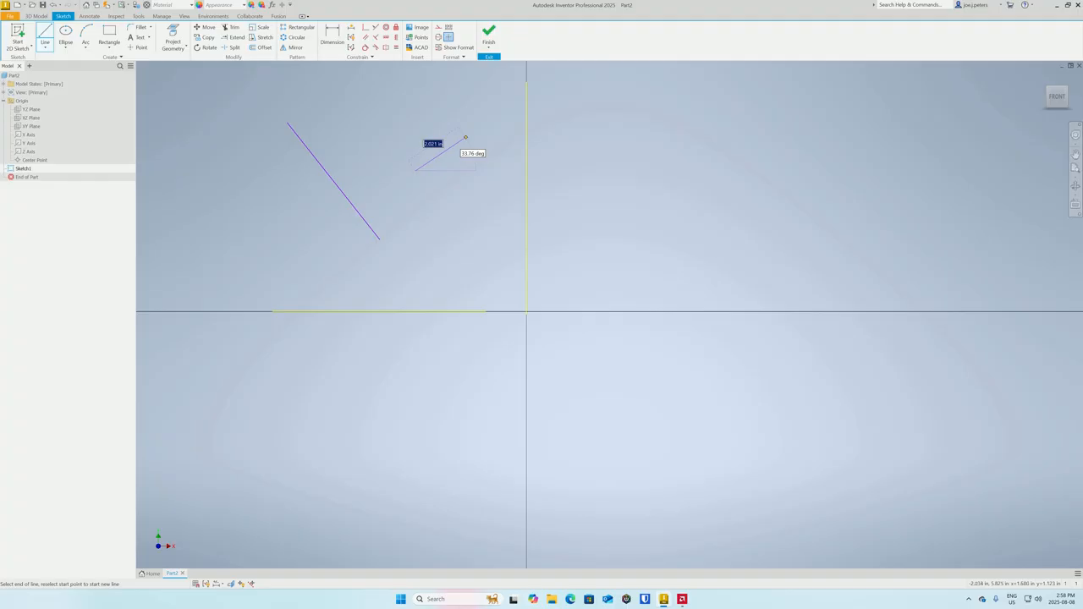
{"action": "left_click", "coordinate": [465, 137]}
{"action": "right_click", "coordinate": [430, 136]}
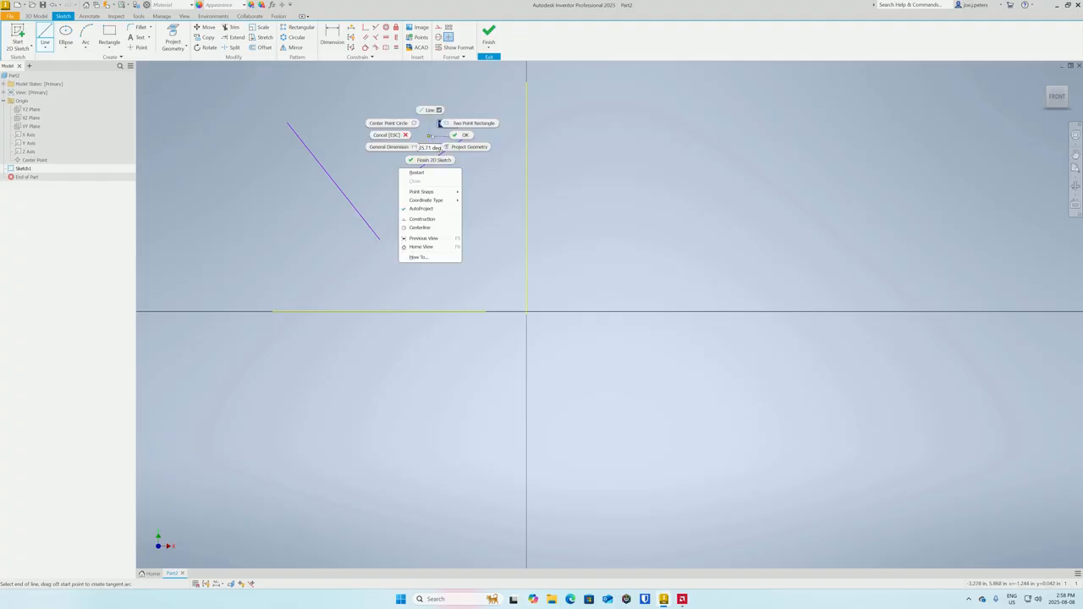
{"action": "left_click", "coordinate": [455, 135]}
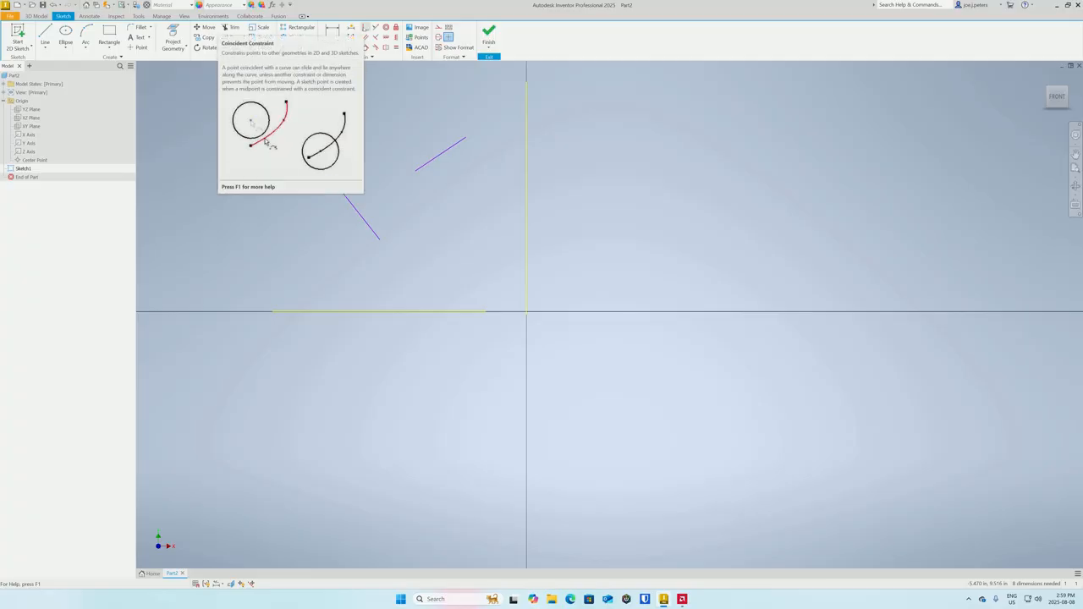
Step: Apply a coincident constraint between the short line's lower endpoint and the long line's lower endpoint, and end the command
{"action": "left_click", "coordinate": [366, 27]}
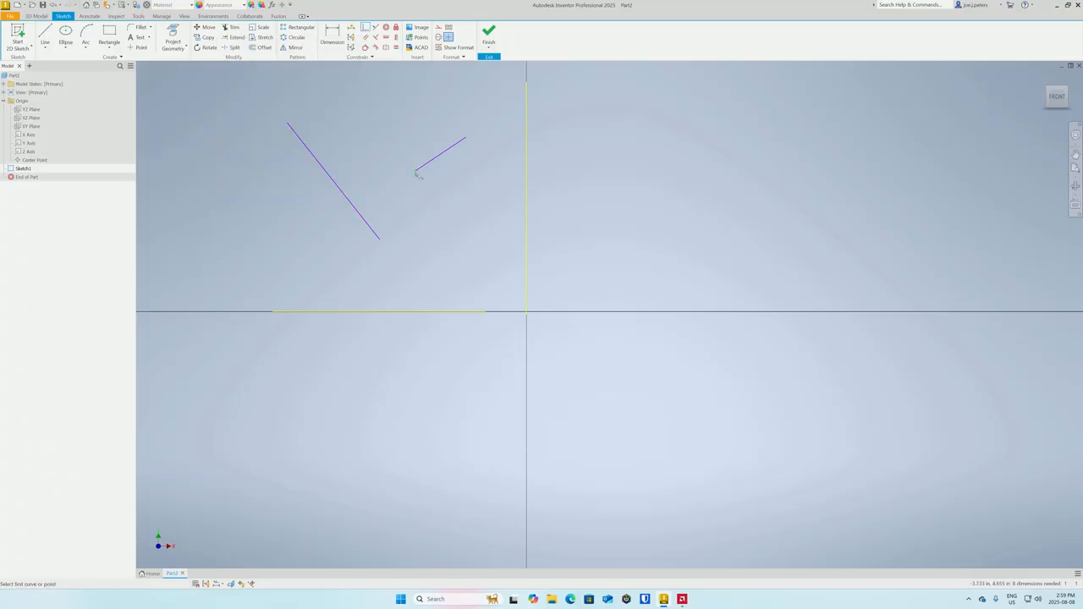
{"action": "left_click", "coordinate": [416, 172]}
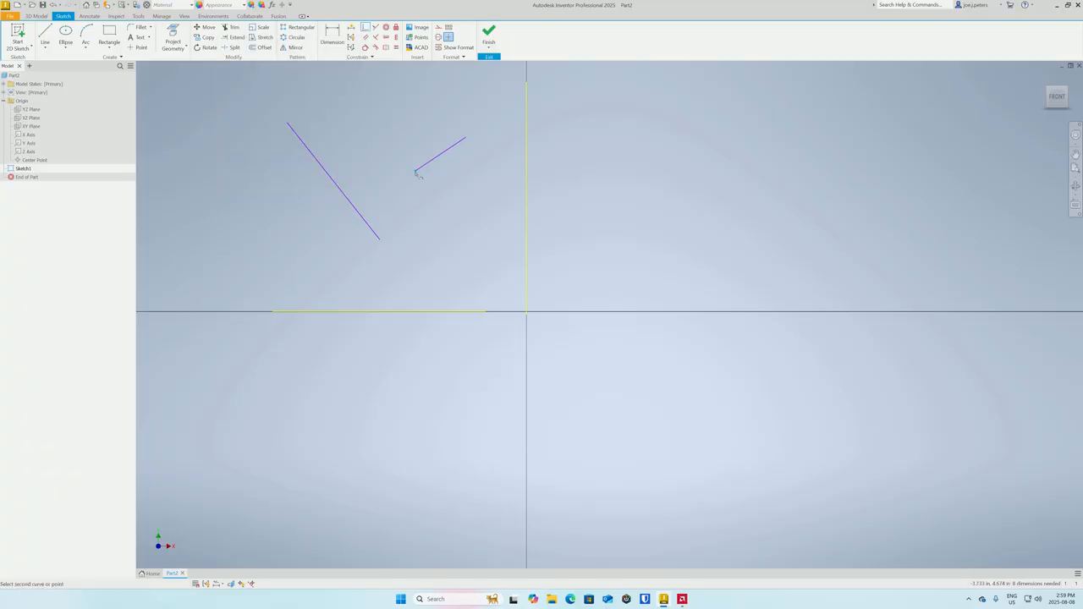
{"action": "left_click", "coordinate": [381, 241]}
{"action": "right_click", "coordinate": [390, 145]}
{"action": "left_click", "coordinate": [424, 138]}
Step: Move the joined lines around by their shared endpoint, and delete the second line so only the first one remains
{"action": "mouse_move", "coordinate": [486, 170]}
{"action": "left_mouse_down"}
{"action": "mouse_move", "coordinate": [435, 126]}
{"action": "mouse_move", "coordinate": [458, 166]}
{"action": "mouse_move", "coordinate": [353, 296]}
{"action": "mouse_move", "coordinate": [288, 253]}
{"action": "mouse_move", "coordinate": [429, 305]}
{"action": "mouse_move", "coordinate": [435, 186]}
{"action": "mouse_move", "coordinate": [398, 276]}
{"action": "mouse_move", "coordinate": [430, 235]}
{"action": "mouse_move", "coordinate": [430, 252]}
{"action": "mouse_move", "coordinate": [371, 231]}
{"action": "left_mouse_up"}
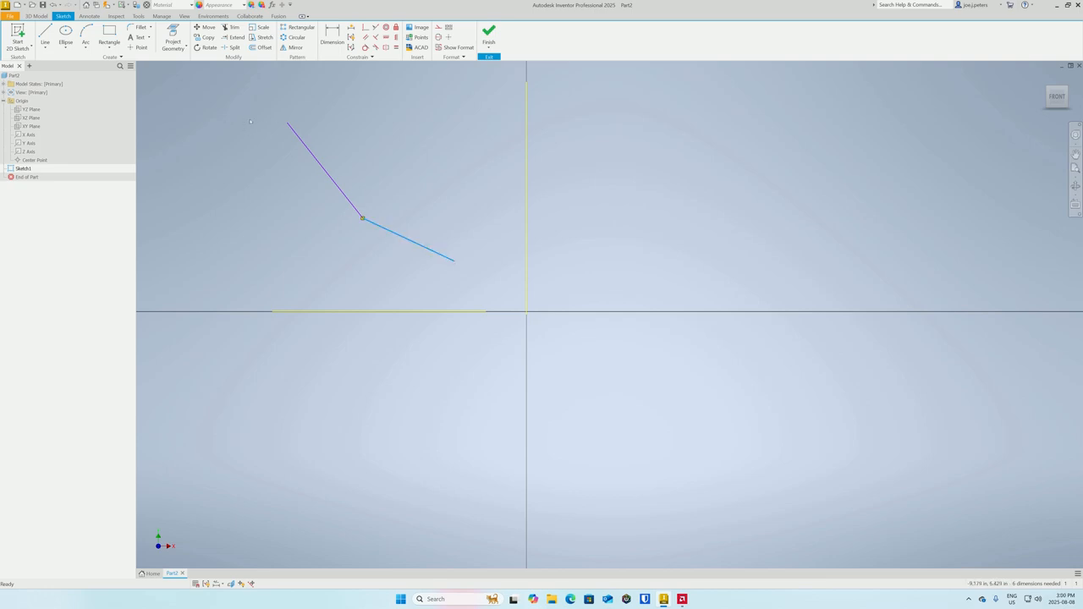
{"action": "left_click_drag", "start_coordinate": [237, 100], "coordinate": [278, 134]}
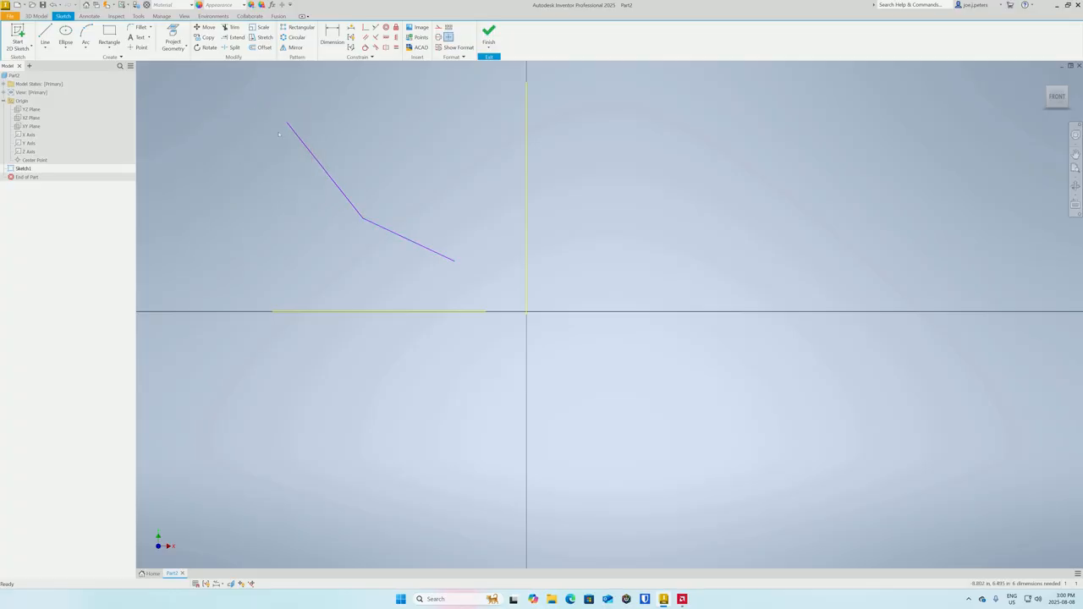
{"action": "left_click", "coordinate": [395, 235]}
{"action": "key", "text": "Delete"}
Step: Sketch a short second line rising to the right, between the long sloping line and the Y axis, and end the command
{"action": "left_click", "coordinate": [44, 35]}
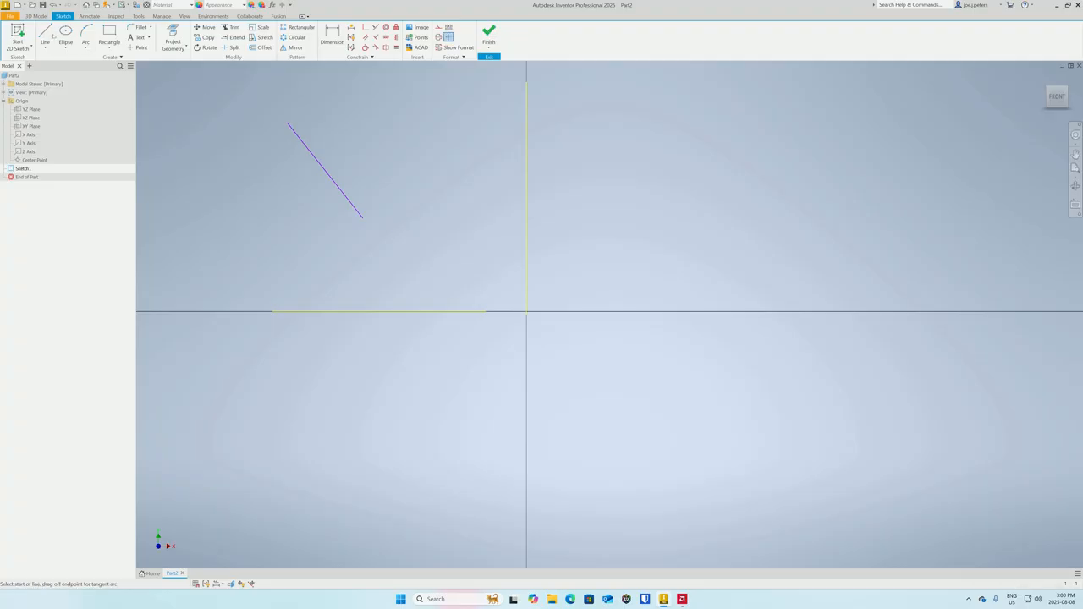
{"action": "left_click", "coordinate": [405, 159]}
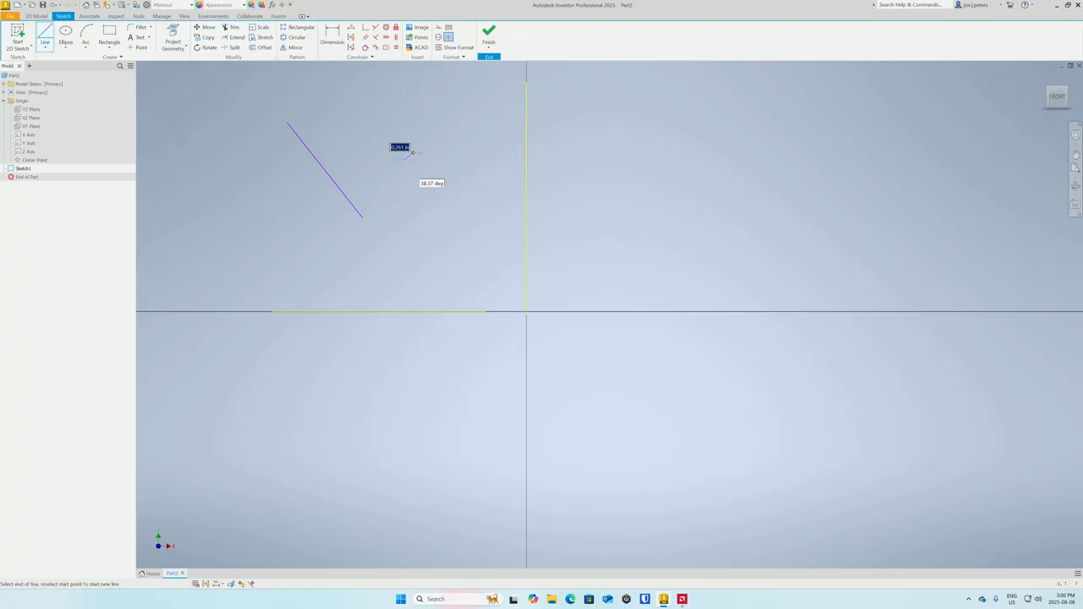
{"action": "left_click", "coordinate": [469, 130]}
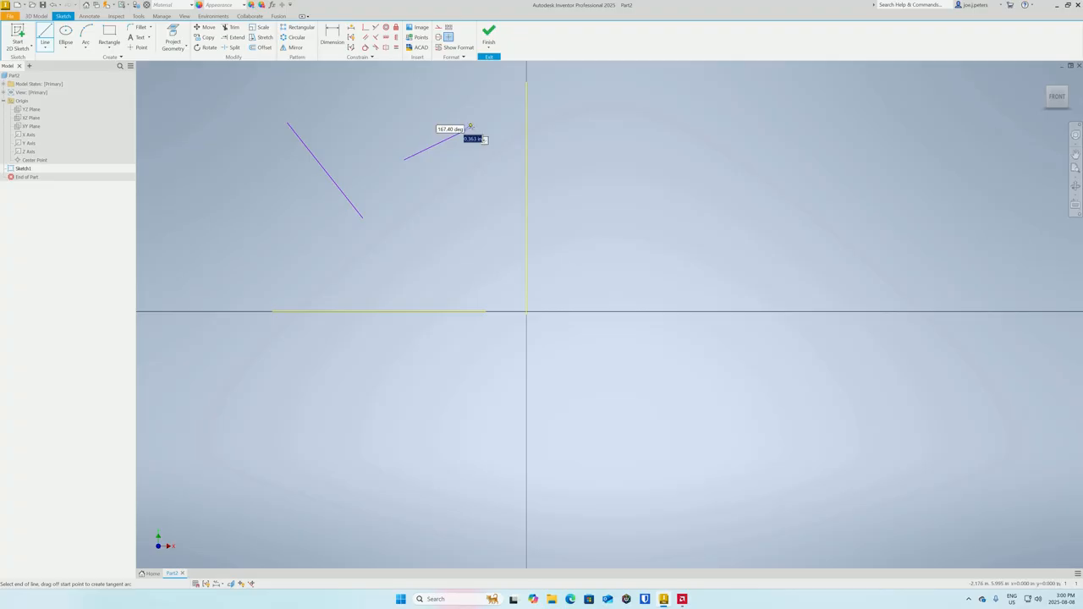
{"action": "right_click", "coordinate": [474, 124]}
{"action": "left_click", "coordinate": [499, 121]}
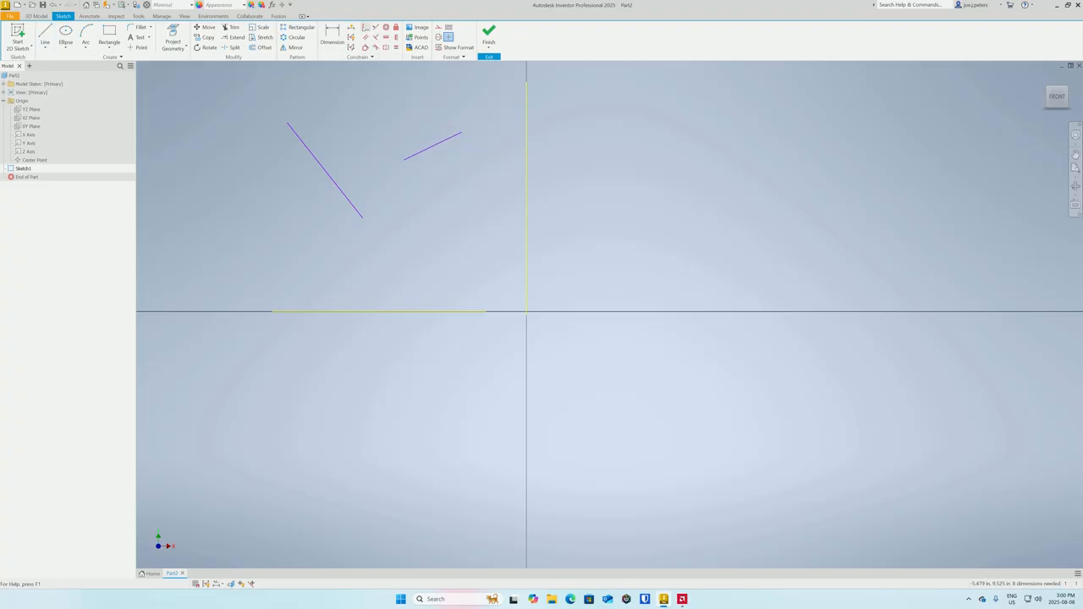
Step: Apply a coincident constraint between the short line's lower endpoint and the long line itself, and end the command
{"action": "left_click", "coordinate": [365, 27]}
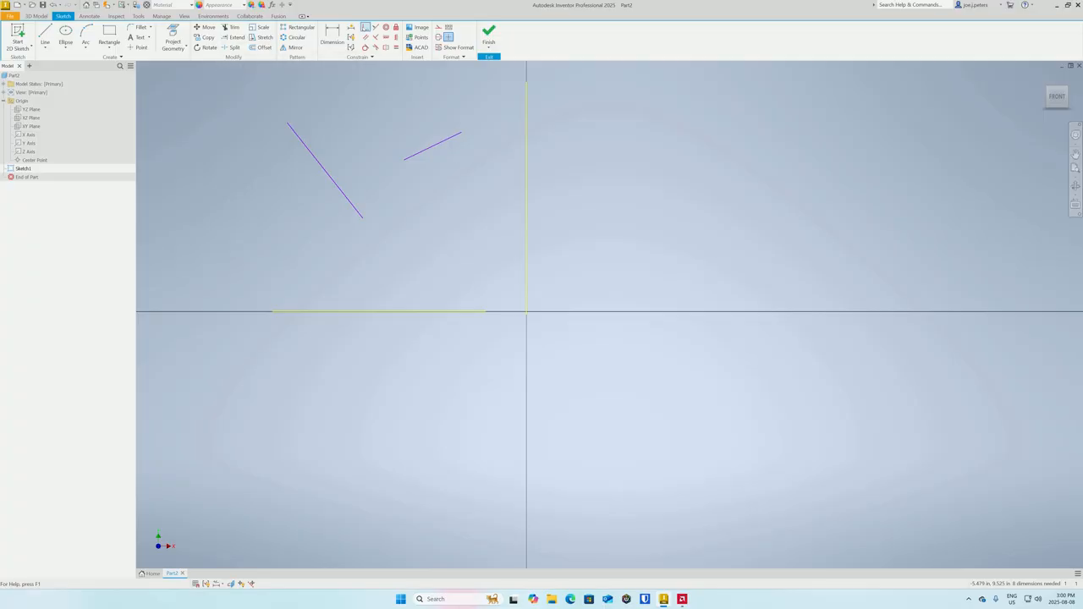
{"action": "left_click", "coordinate": [405, 161]}
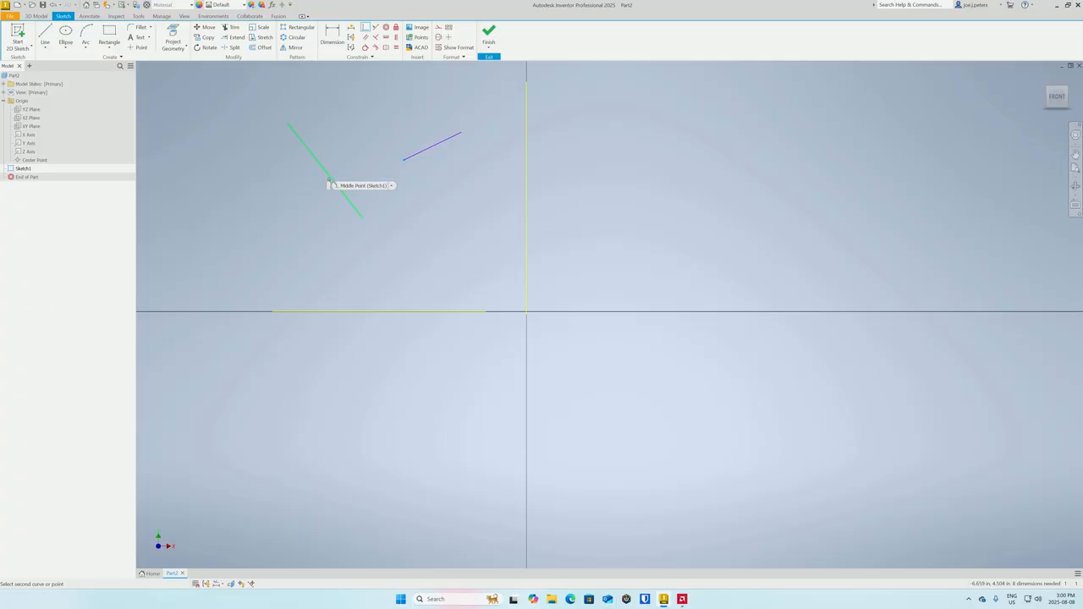
{"action": "left_click", "coordinate": [330, 182]}
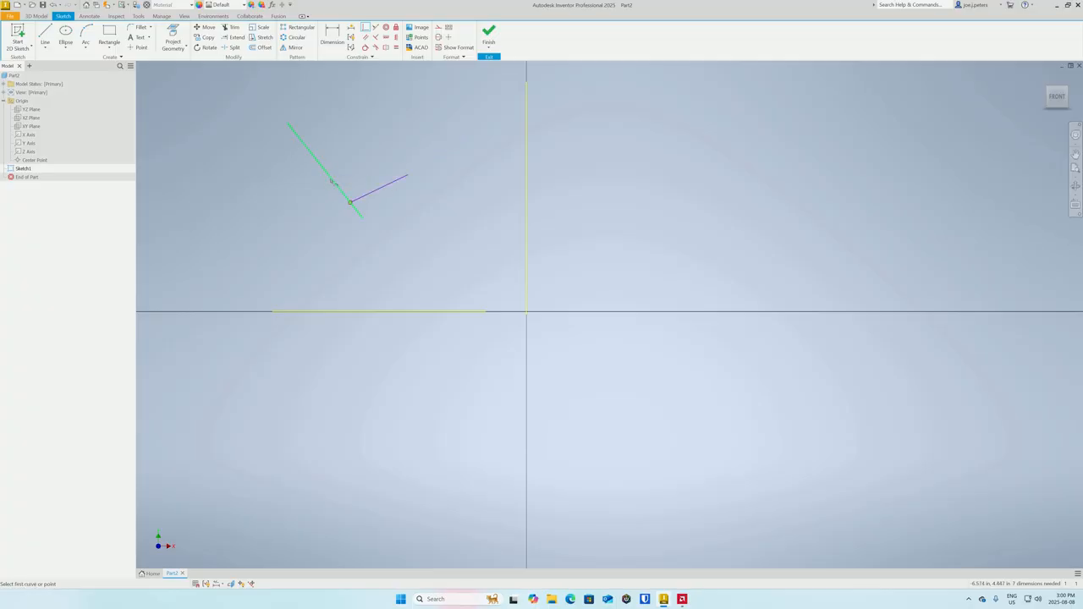
{"action": "right_click", "coordinate": [274, 210]}
{"action": "left_click", "coordinate": [305, 207]}
Step: Move the short line along the long line's direction past its lower end, and delete the coincident constraint
{"action": "mouse_move", "coordinate": [377, 189]}
{"action": "left_mouse_down"}
{"action": "mouse_move", "coordinate": [315, 119]}
{"action": "mouse_move", "coordinate": [396, 244]}
{"action": "mouse_move", "coordinate": [312, 109]}
{"action": "mouse_move", "coordinate": [341, 169]}
{"action": "mouse_move", "coordinate": [408, 247]}
{"action": "mouse_move", "coordinate": [337, 128]}
{"action": "mouse_move", "coordinate": [376, 212]}
{"action": "mouse_move", "coordinate": [406, 233]}
{"action": "mouse_move", "coordinate": [454, 194]}
{"action": "mouse_move", "coordinate": [551, 152]}
{"action": "mouse_move", "coordinate": [416, 189]}
{"action": "mouse_move", "coordinate": [407, 235]}
{"action": "left_mouse_up"}
{"action": "left_click", "coordinate": [400, 237]}
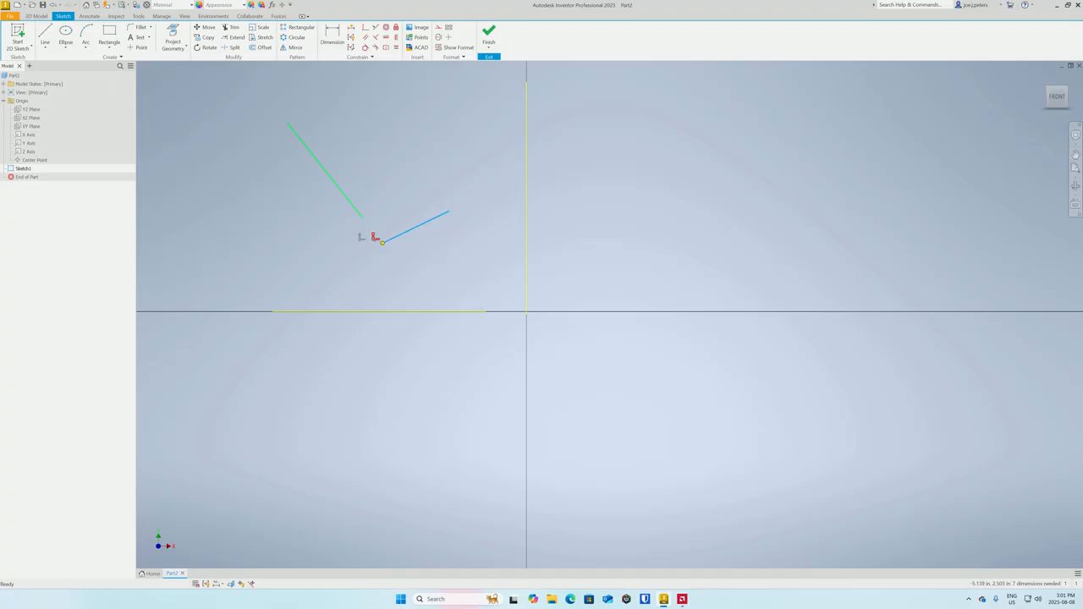
{"action": "right_click", "coordinate": [374, 237]}
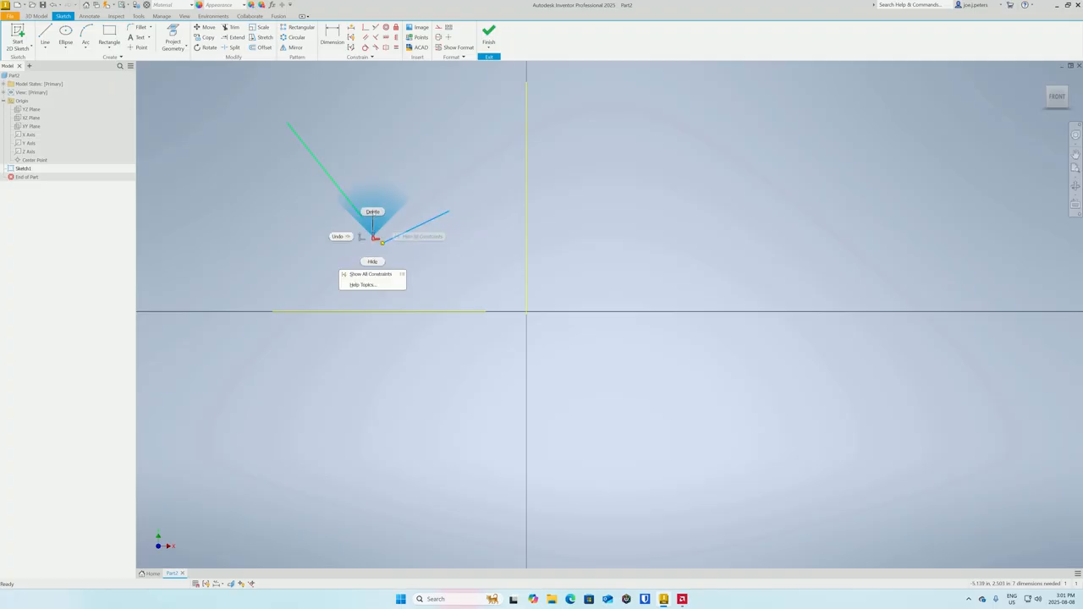
{"action": "left_click", "coordinate": [373, 212]}
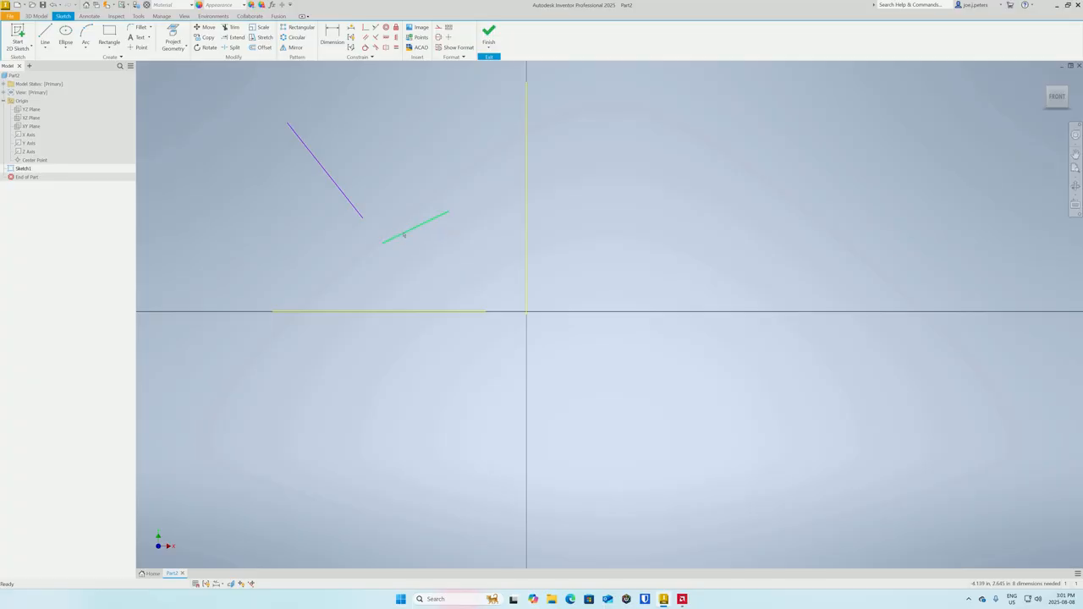
Step: Move the short line back up beside the long line and apply a parallel constraint between the two
{"action": "left_click_drag", "start_coordinate": [403, 234], "coordinate": [424, 160]}
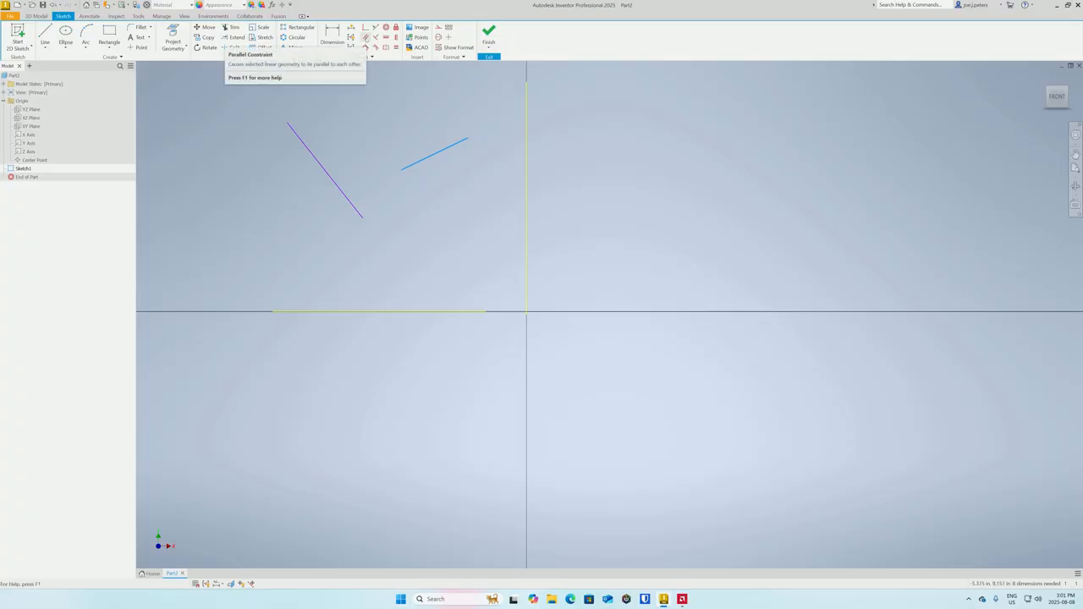
{"action": "left_click", "coordinate": [366, 38]}
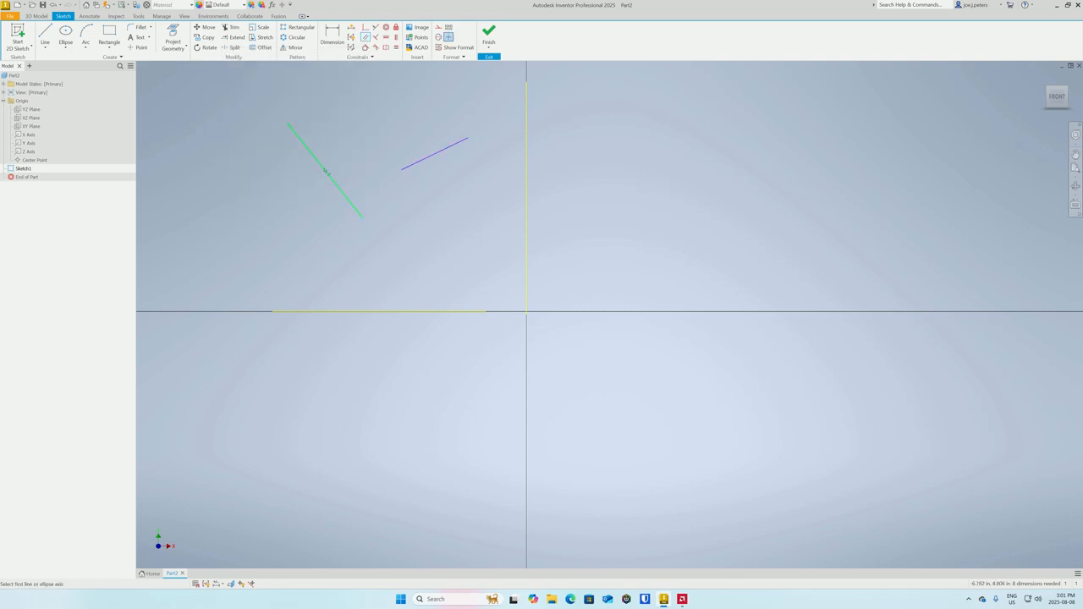
{"action": "left_click", "coordinate": [325, 172]}
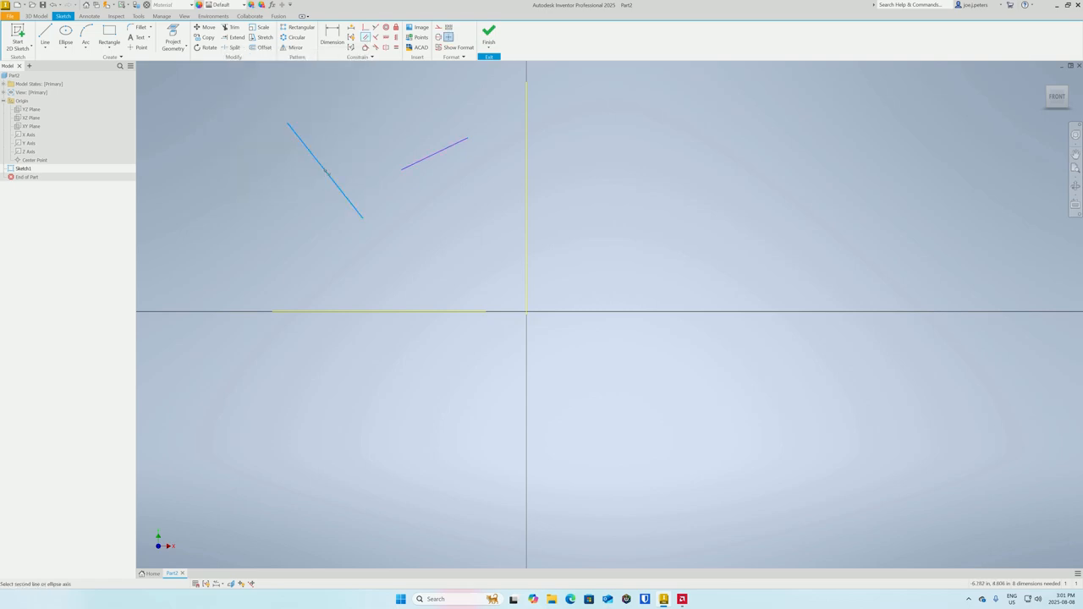
{"action": "left_click", "coordinate": [425, 164]}
{"action": "right_click", "coordinate": [371, 129]}
{"action": "left_click", "coordinate": [398, 130]}
Step: Move and resize the short parallel line beside the long one, and delete the parallel constraint
{"action": "mouse_move", "coordinate": [439, 159]}
{"action": "left_mouse_down"}
{"action": "mouse_move", "coordinate": [345, 179]}
{"action": "mouse_move", "coordinate": [417, 150]}
{"action": "mouse_move", "coordinate": [328, 176]}
{"action": "mouse_move", "coordinate": [359, 205]}
{"action": "mouse_move", "coordinate": [344, 197]}
{"action": "mouse_move", "coordinate": [350, 188]}
{"action": "mouse_move", "coordinate": [415, 146]}
{"action": "left_mouse_up"}
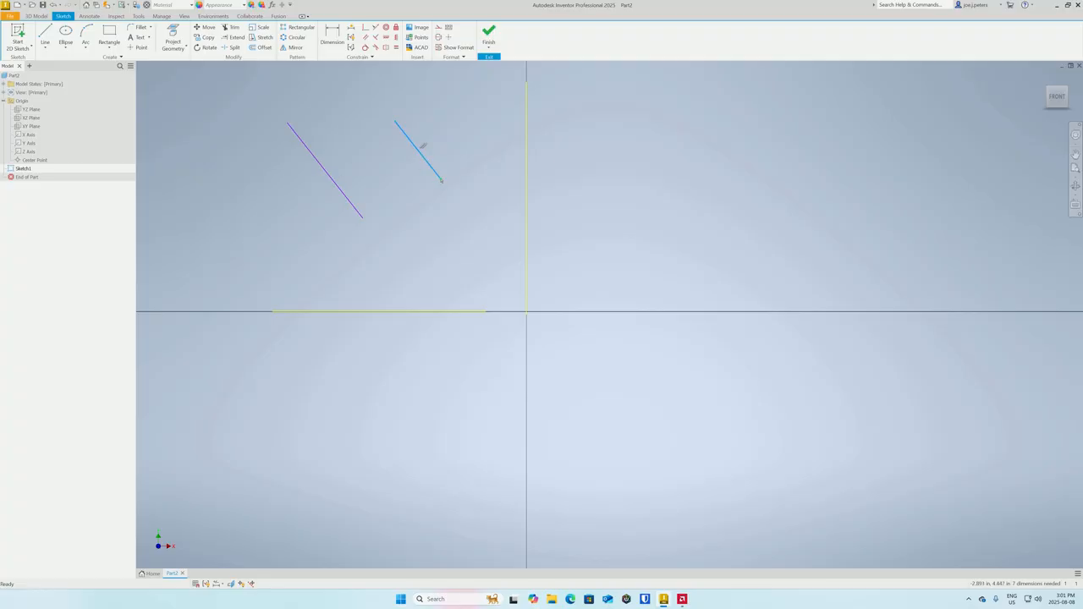
{"action": "left_click_drag", "start_coordinate": [423, 145], "coordinate": [425, 181]}
{"action": "left_click", "coordinate": [399, 150]}
{"action": "right_click", "coordinate": [410, 152]}
{"action": "left_click", "coordinate": [410, 126]}
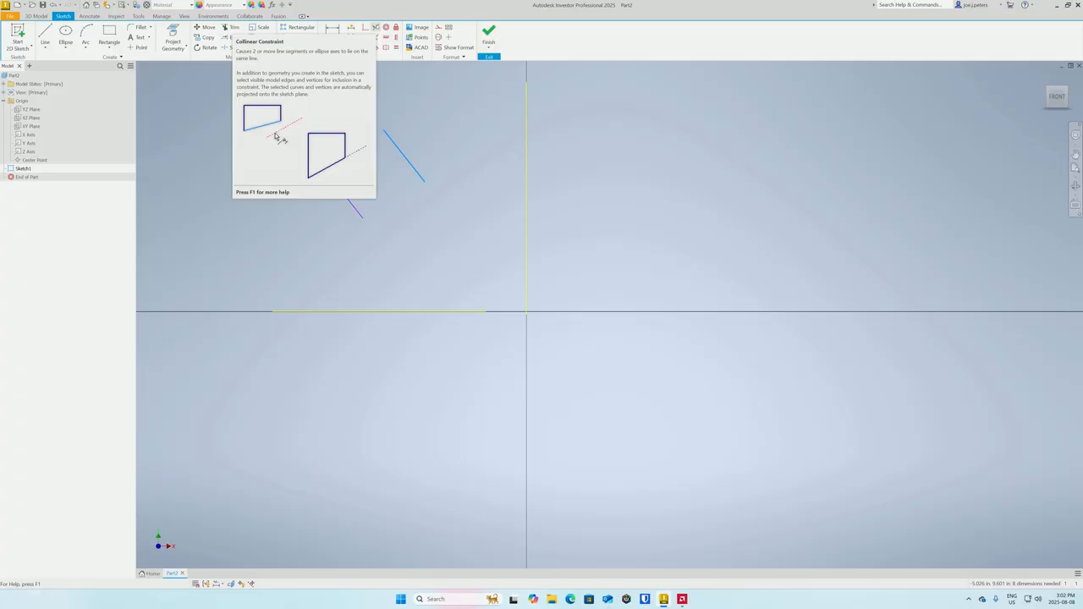
Step: Apply a collinear constraint between the short line and the long line, and end the command
{"action": "left_click", "coordinate": [376, 28]}
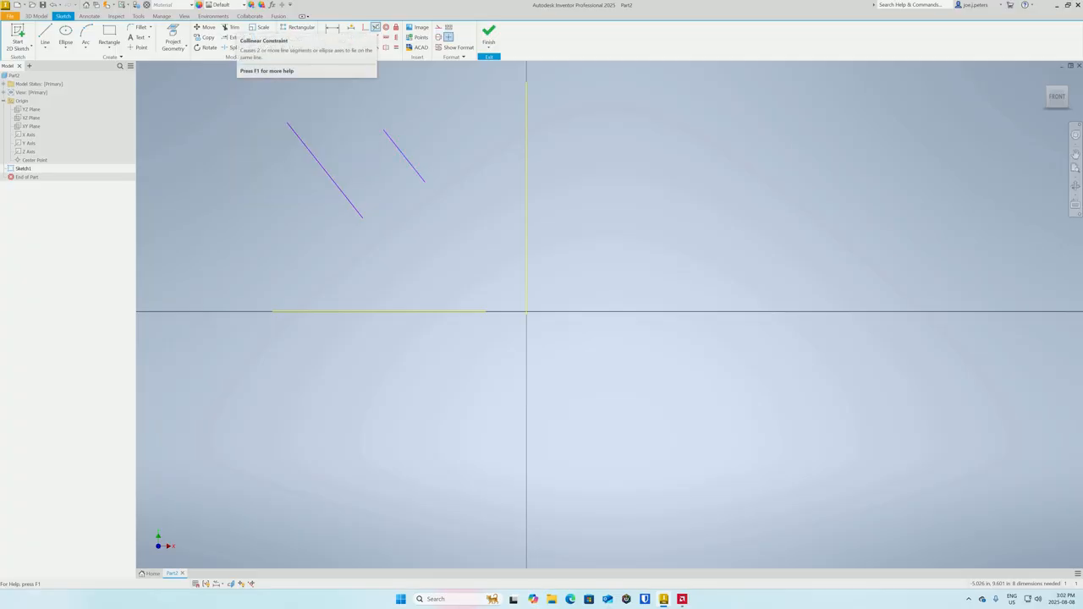
{"action": "left_click", "coordinate": [402, 151]}
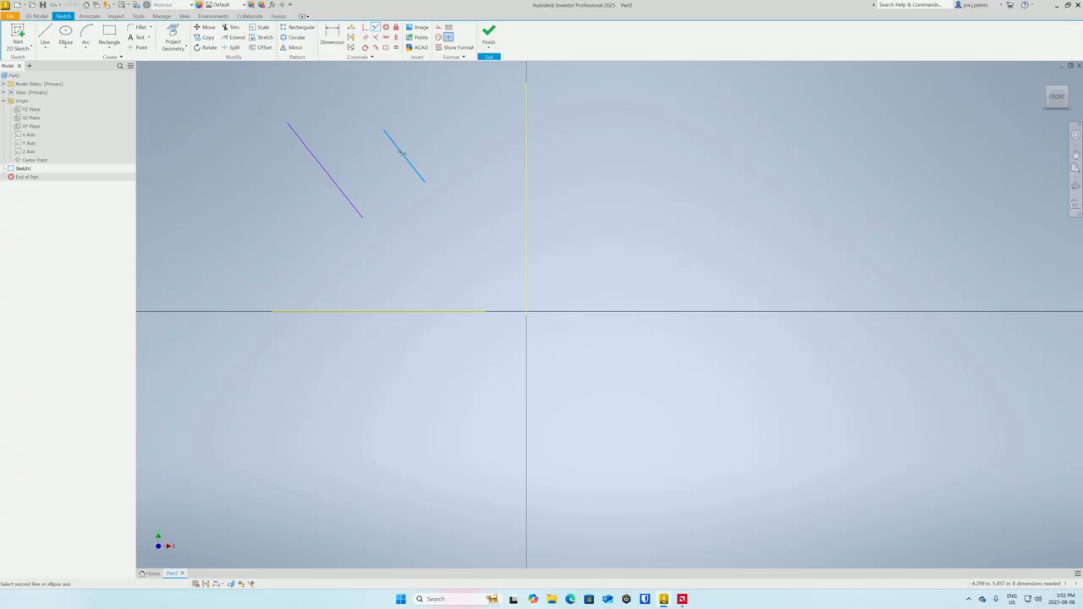
{"action": "left_click", "coordinate": [321, 162]}
{"action": "right_click", "coordinate": [432, 159]}
{"action": "left_click", "coordinate": [458, 161]}
Step: Move the collinear lines around, placing the short one below the X axis, and delete the collinear constraint
{"action": "left_click_drag", "start_coordinate": [368, 225], "coordinate": [431, 292]}
{"action": "left_click", "coordinate": [331, 262]}
{"action": "mouse_move", "coordinate": [403, 263]}
{"action": "left_mouse_down"}
{"action": "mouse_move", "coordinate": [442, 217]}
{"action": "mouse_move", "coordinate": [388, 242]}
{"action": "mouse_move", "coordinate": [447, 339]}
{"action": "mouse_move", "coordinate": [435, 339]}
{"action": "mouse_move", "coordinate": [404, 385]}
{"action": "mouse_move", "coordinate": [423, 394]}
{"action": "left_mouse_up"}
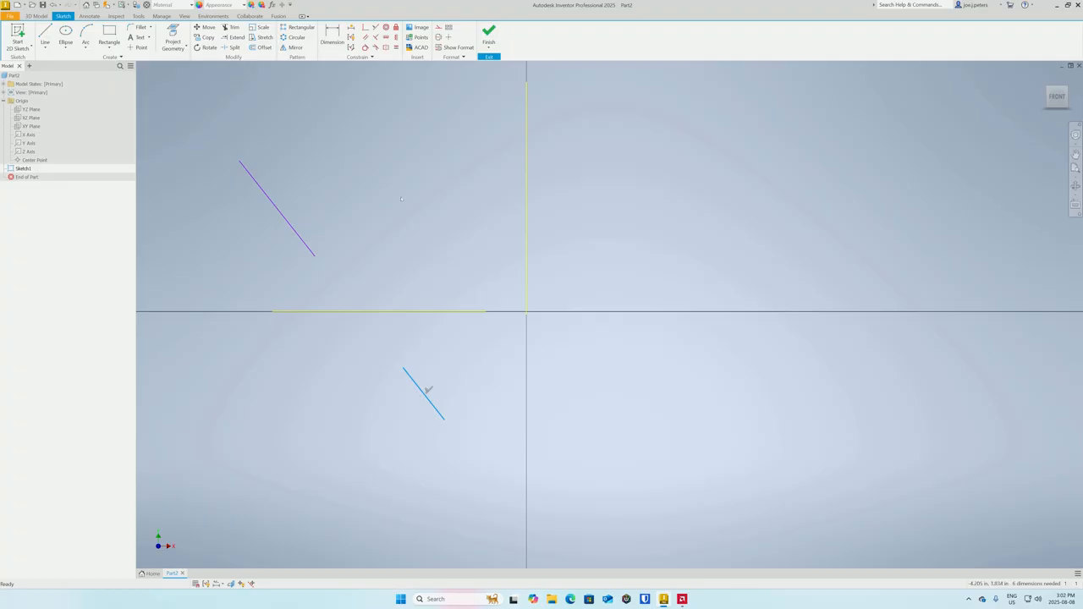
{"action": "left_click", "coordinate": [426, 391]}
{"action": "right_click", "coordinate": [428, 389]}
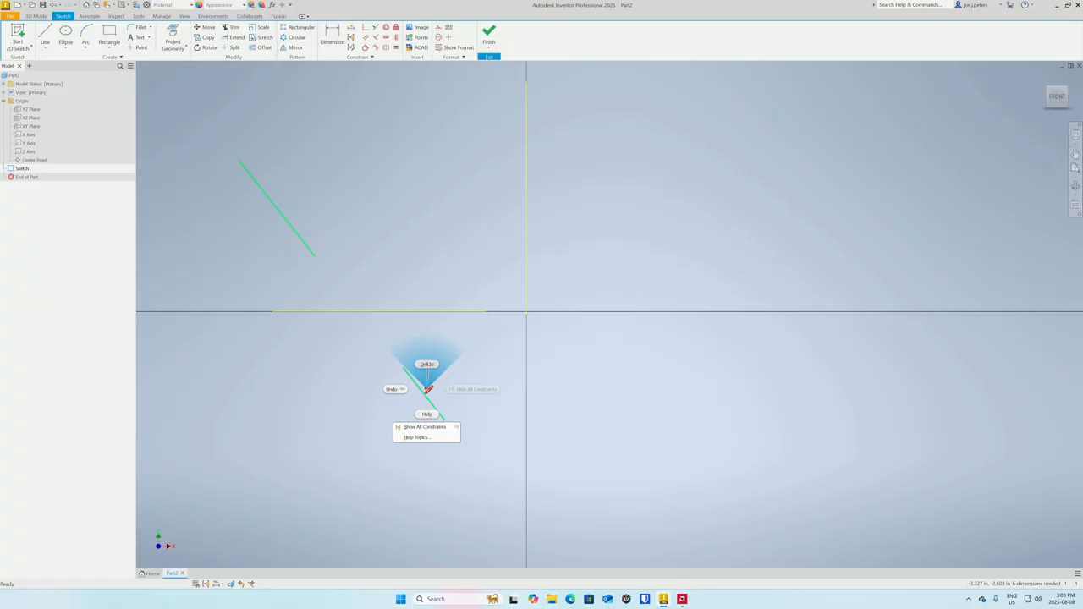
{"action": "left_click", "coordinate": [428, 364]}
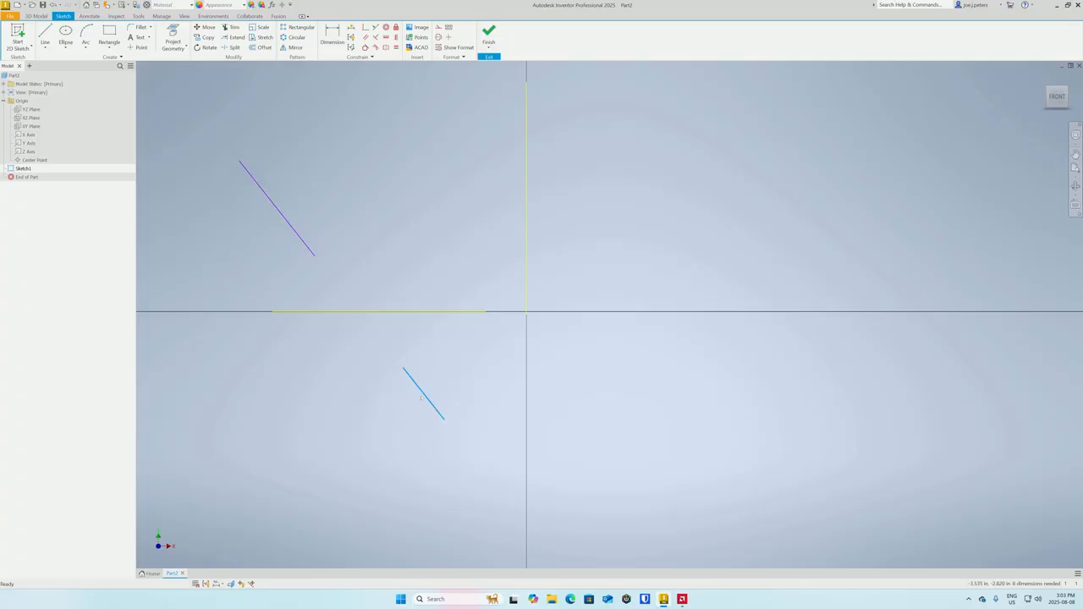
Step: Reposition the short line at a shallow slope in the upper-left quadrant and apply an equal constraint with the long line
{"action": "mouse_move", "coordinate": [421, 391]}
{"action": "left_mouse_down"}
{"action": "mouse_move", "coordinate": [435, 241]}
{"action": "mouse_move", "coordinate": [402, 181]}
{"action": "mouse_move", "coordinate": [443, 198]}
{"action": "mouse_move", "coordinate": [464, 171]}
{"action": "left_mouse_up"}
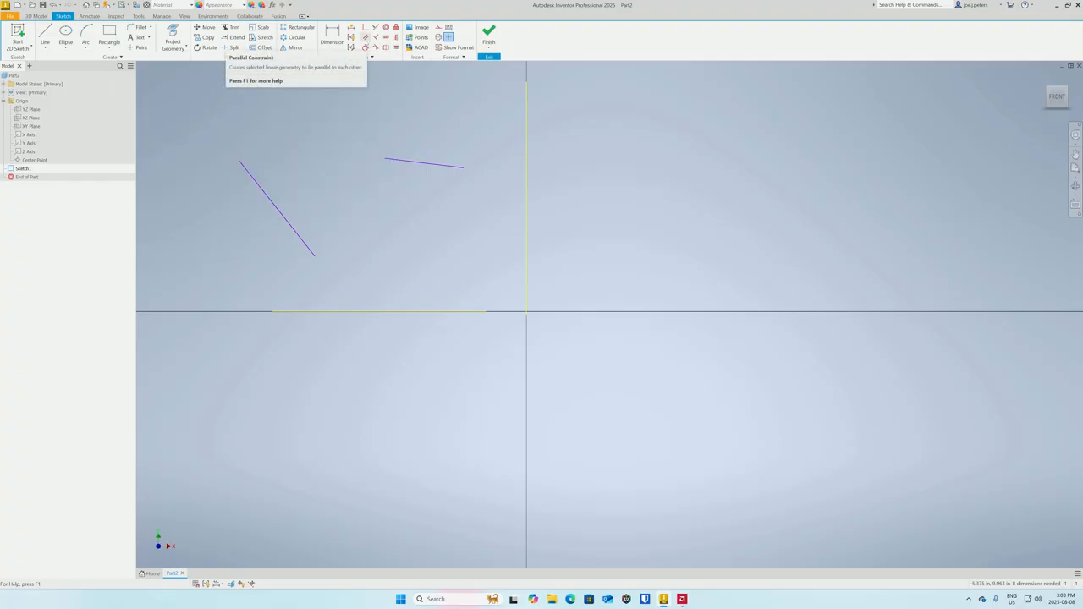
{"action": "left_click", "coordinate": [365, 37]}
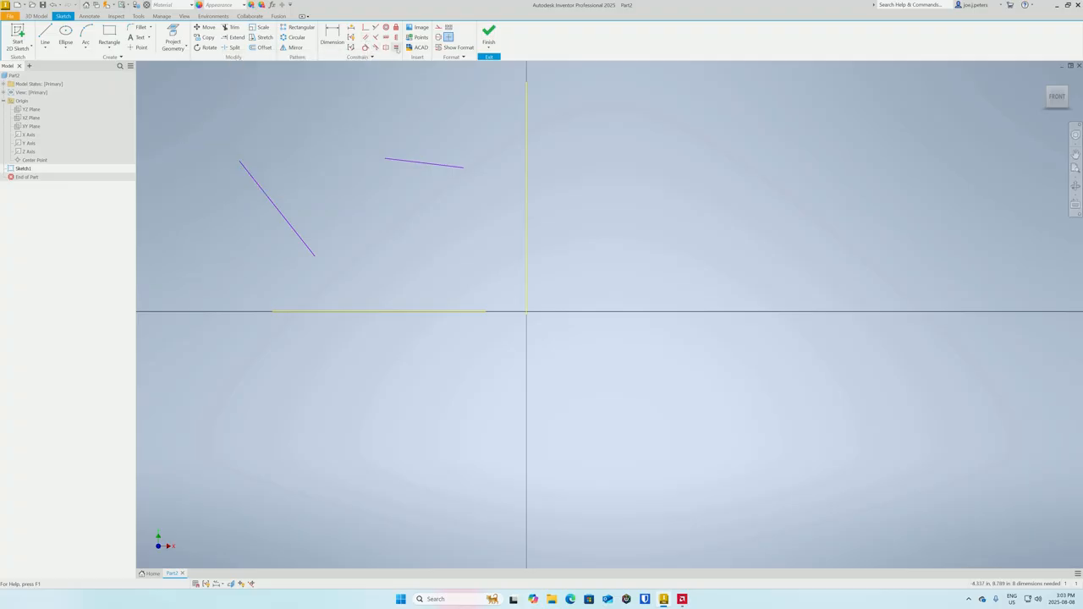
{"action": "left_click", "coordinate": [396, 47]}
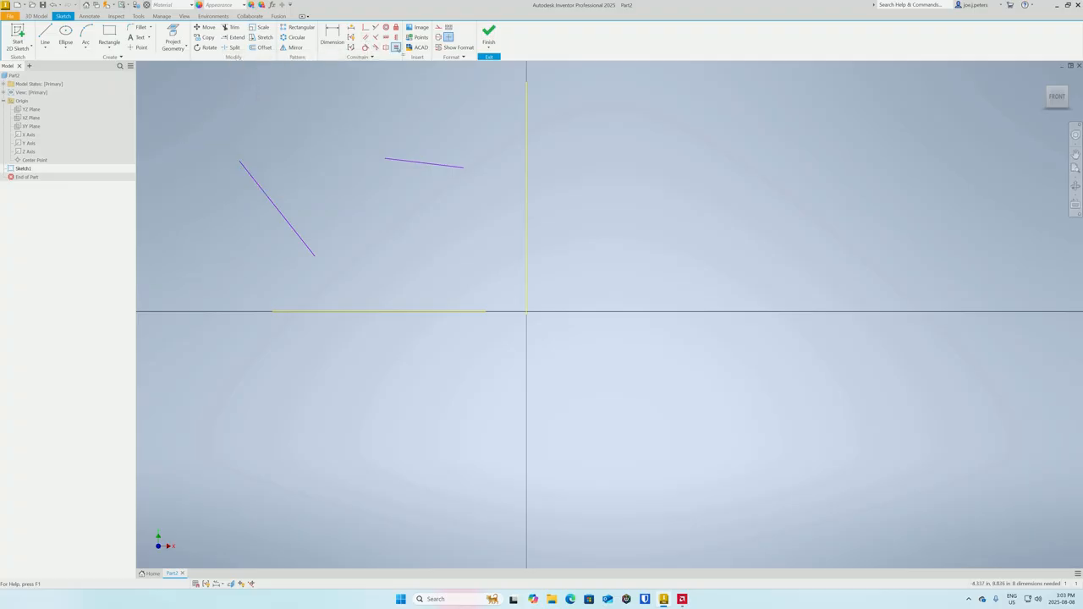
{"action": "left_click", "coordinate": [407, 163]}
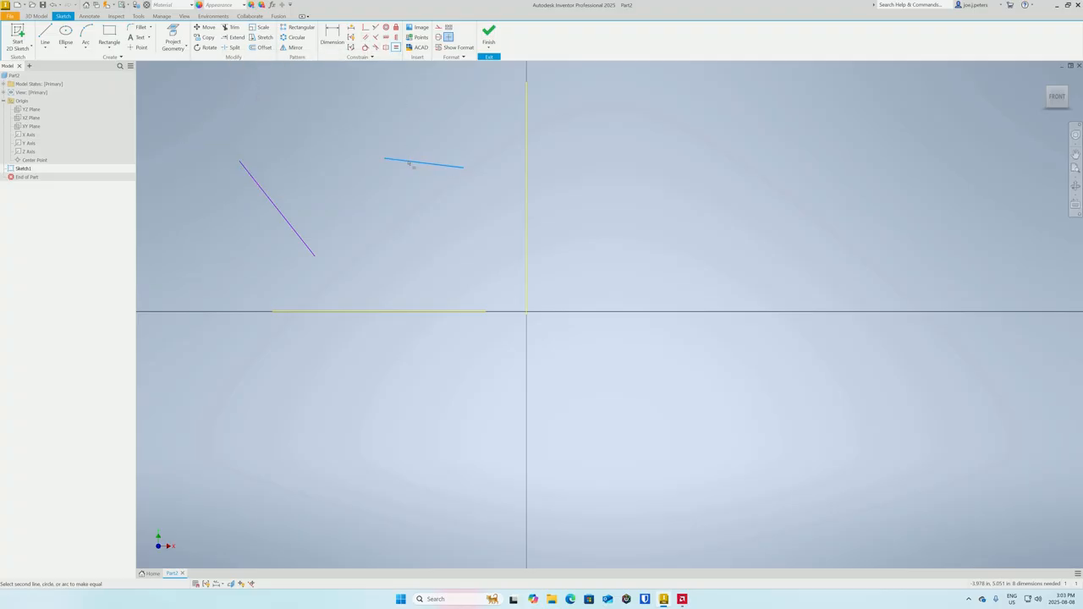
{"action": "left_click", "coordinate": [267, 195]}
{"action": "right_click", "coordinate": [370, 134]}
{"action": "left_click", "coordinate": [402, 128]}
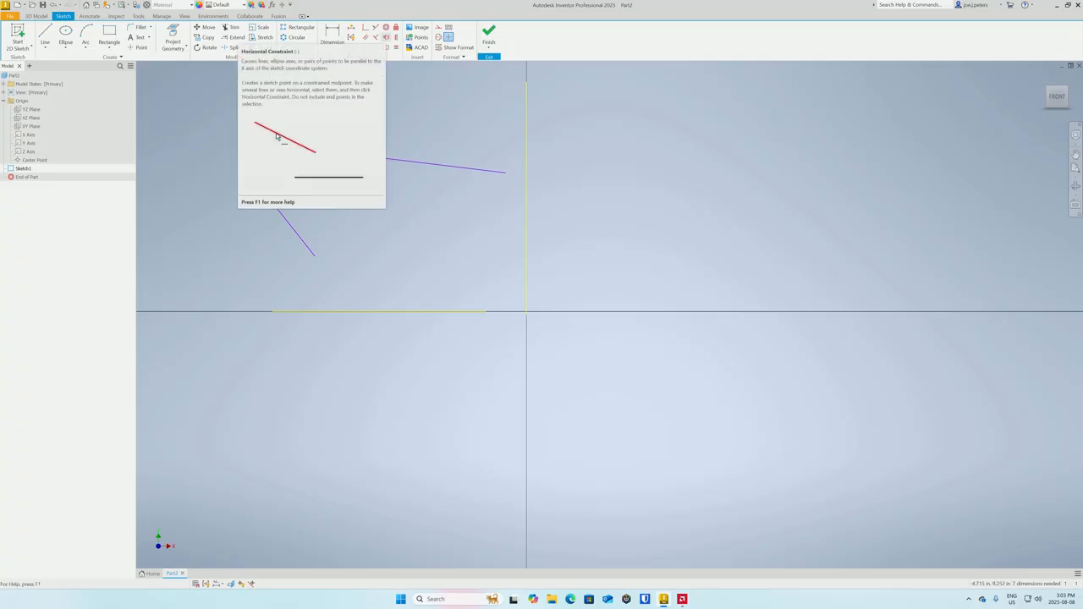
Step: Apply a horizontal constraint to the shallow sloping line nearest the Y axis, and end the command
{"action": "left_click", "coordinate": [386, 36]}
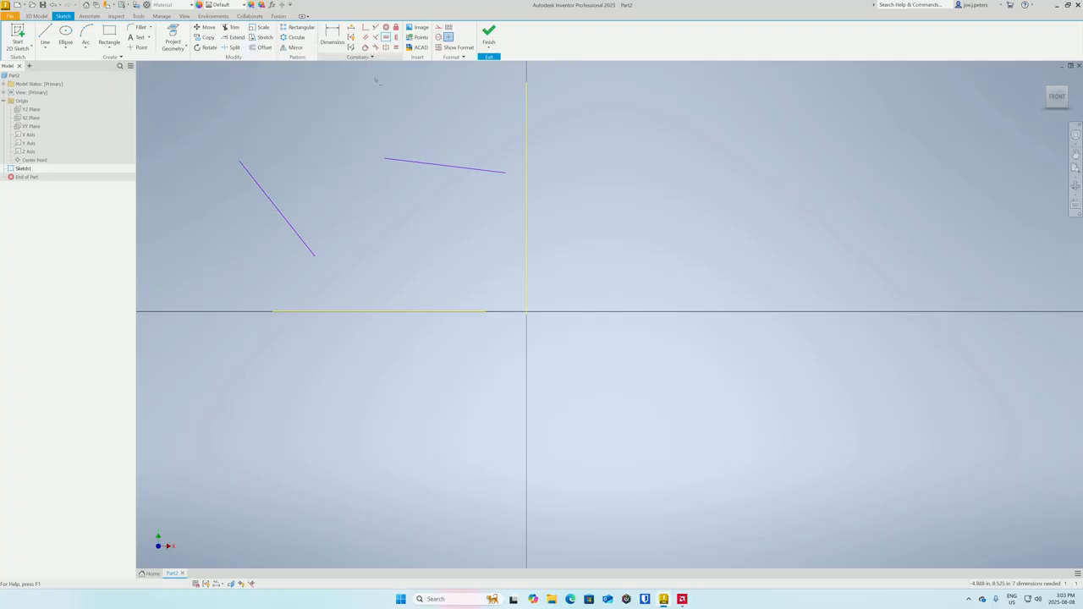
{"action": "left_click", "coordinate": [408, 162]}
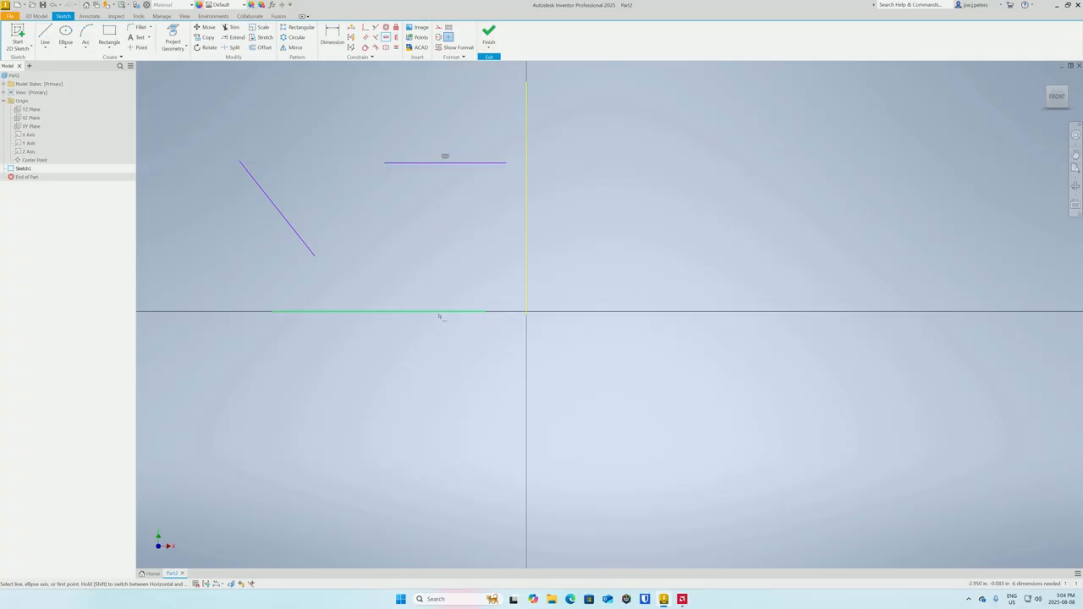
{"action": "right_click", "coordinate": [355, 110]}
{"action": "left_click", "coordinate": [380, 111]}
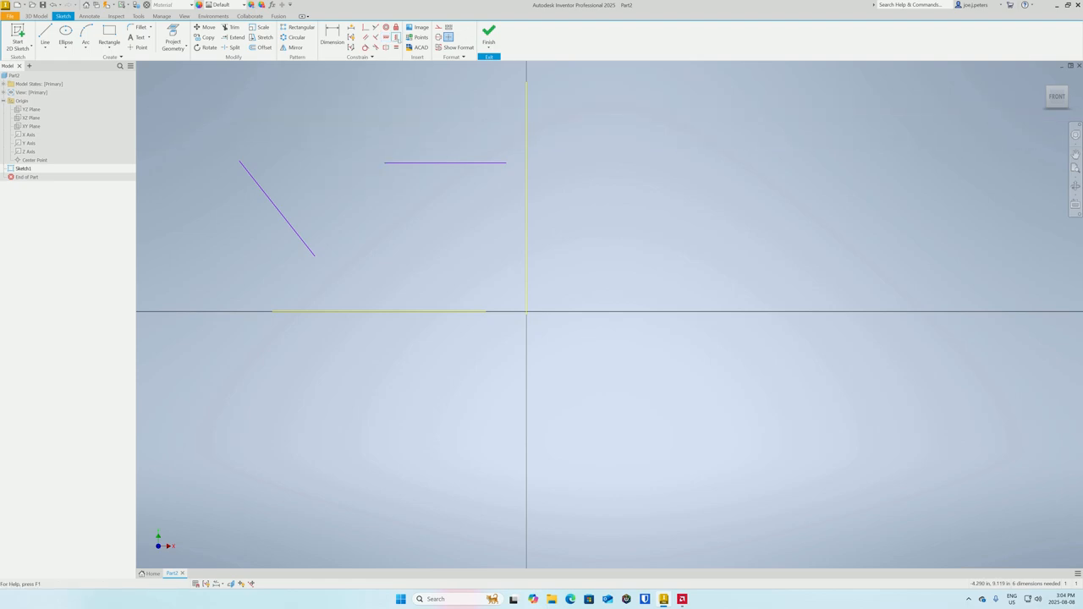
Step: Apply a vertical constraint to the steep line farther from the Y axis, and end the command
{"action": "key", "text": "]"}
{"action": "left_click", "coordinate": [264, 192]}
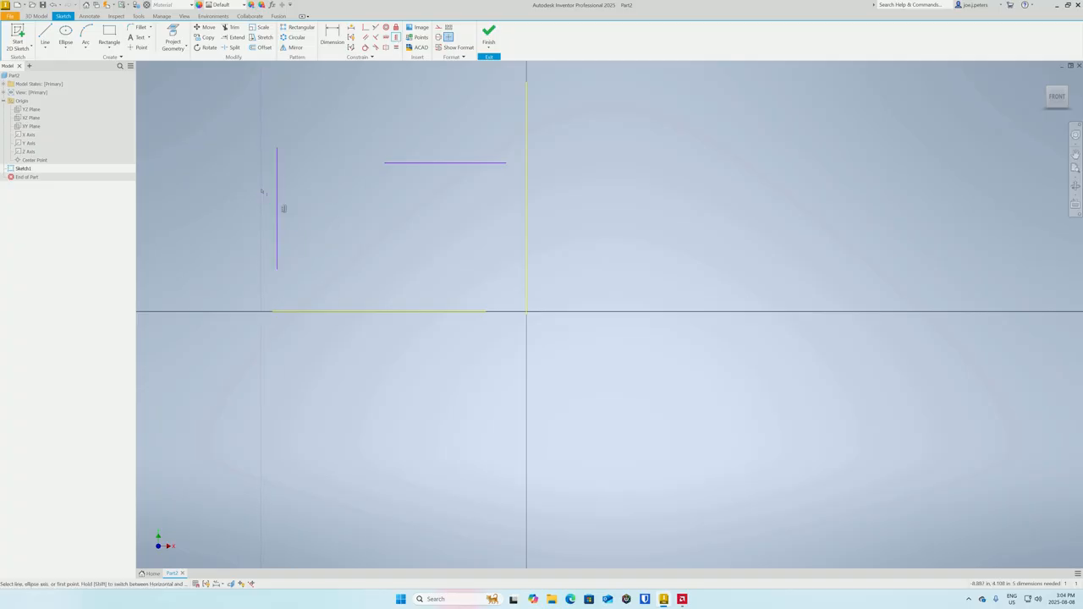
{"action": "right_click", "coordinate": [212, 151]}
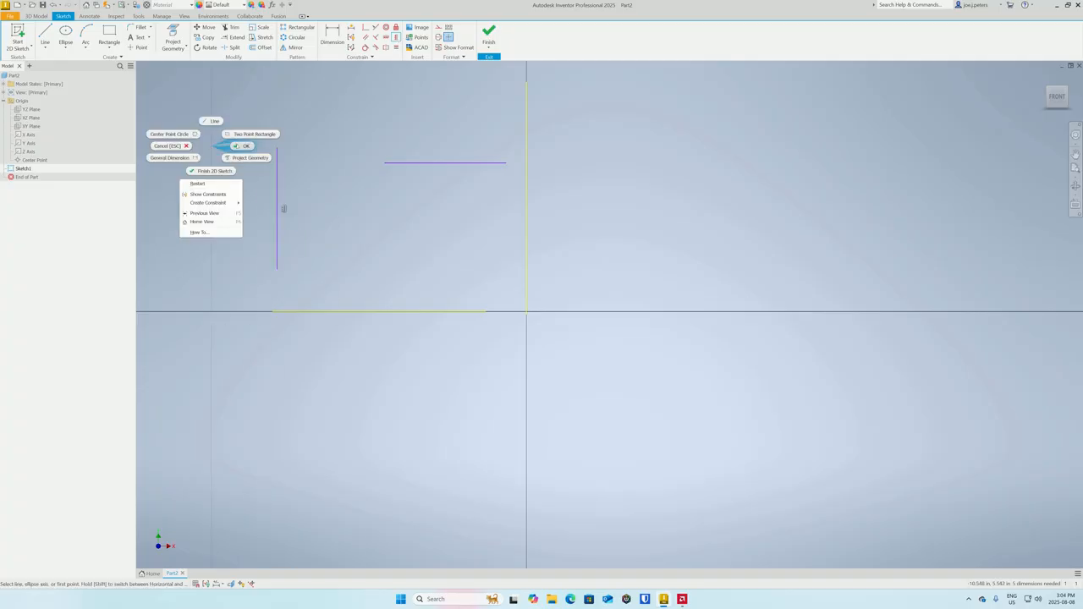
{"action": "left_click", "coordinate": [243, 148]}
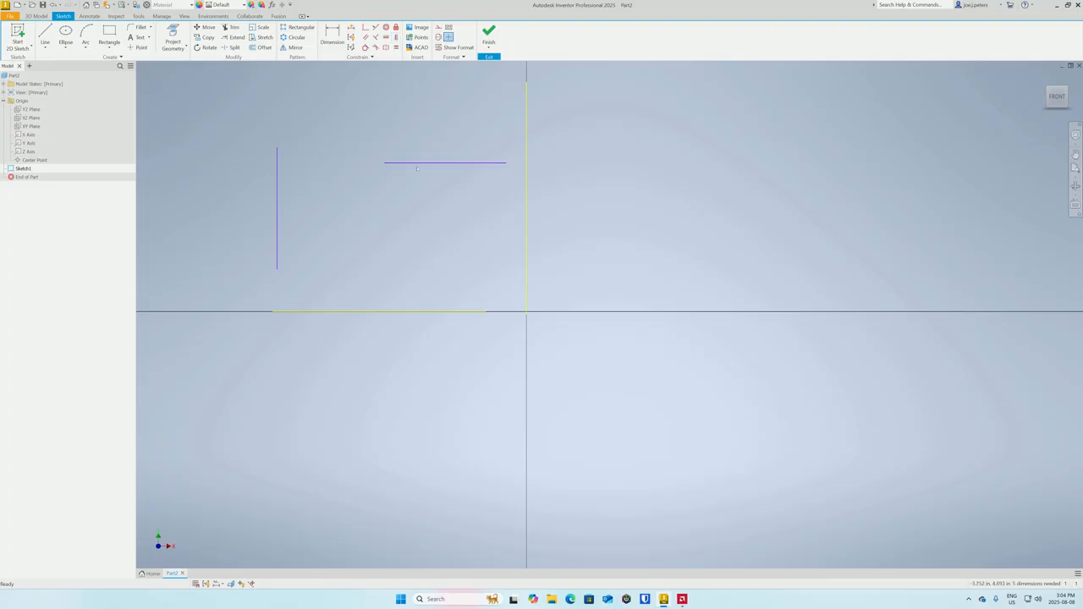
Step: Move the horizontal and vertical lines to test their constraints, and delete both lines
{"action": "mouse_move", "coordinate": [419, 165]}
{"action": "left_mouse_down"}
{"action": "mouse_move", "coordinate": [411, 119]}
{"action": "mouse_move", "coordinate": [298, 134]}
{"action": "mouse_move", "coordinate": [422, 145]}
{"action": "mouse_move", "coordinate": [417, 113]}
{"action": "mouse_move", "coordinate": [358, 182]}
{"action": "mouse_move", "coordinate": [369, 198]}
{"action": "mouse_move", "coordinate": [387, 124]}
{"action": "left_mouse_up"}
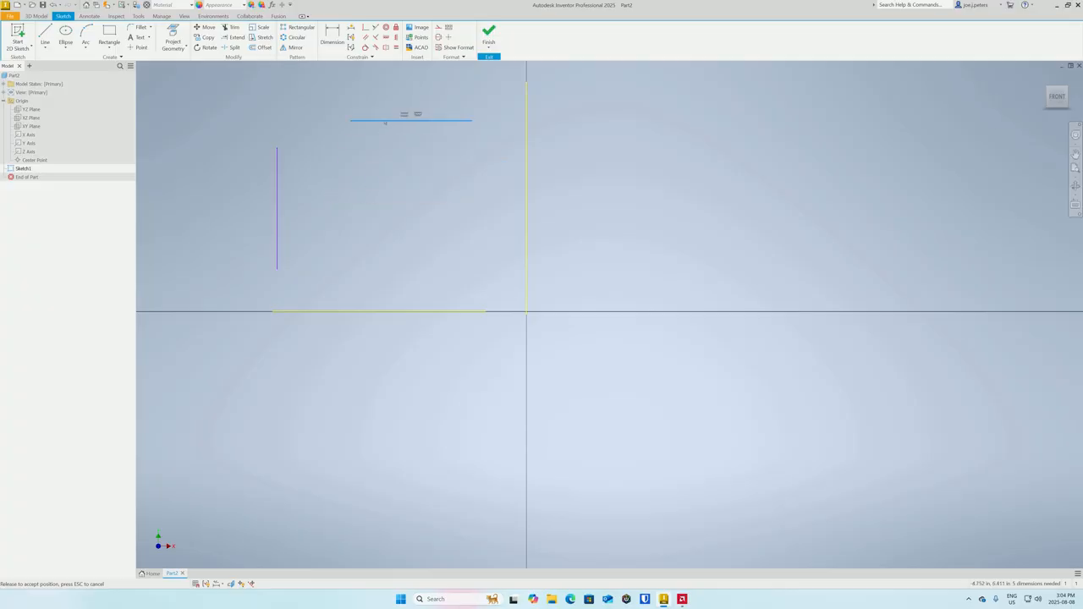
{"action": "mouse_move", "coordinate": [278, 187]}
{"action": "left_mouse_down"}
{"action": "mouse_move", "coordinate": [389, 200]}
{"action": "mouse_move", "coordinate": [295, 177]}
{"action": "mouse_move", "coordinate": [273, 184]}
{"action": "mouse_move", "coordinate": [295, 188]}
{"action": "left_mouse_up"}
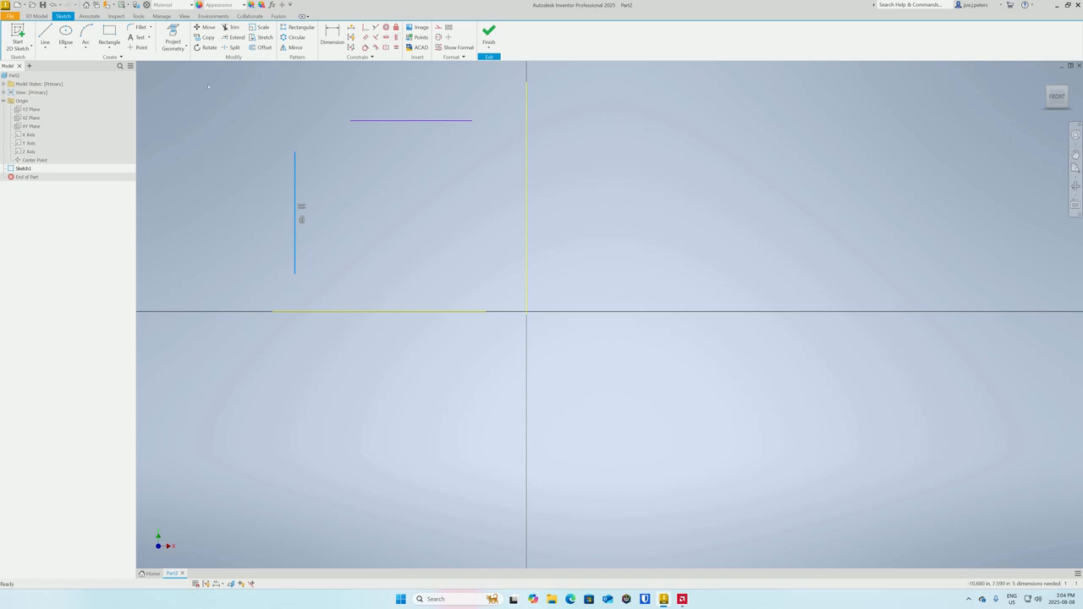
{"action": "left_click_drag", "start_coordinate": [208, 85], "coordinate": [485, 289]}
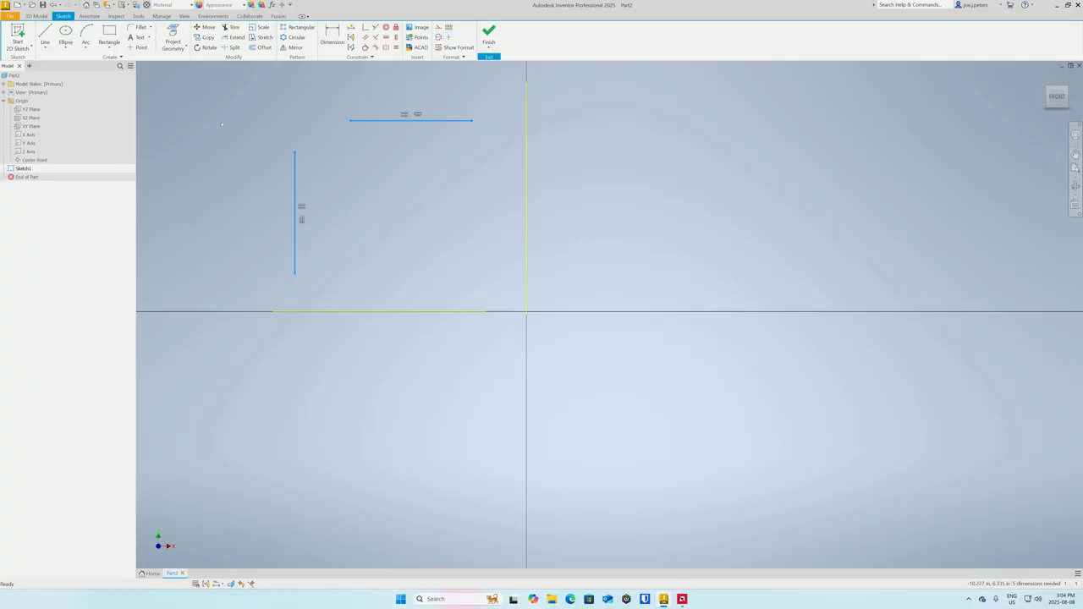
{"action": "key", "text": "Delete"}
Step: Draw a steep sloping line about 4.8 in long in the upper-left quadrant
{"action": "key", "text": "l"}
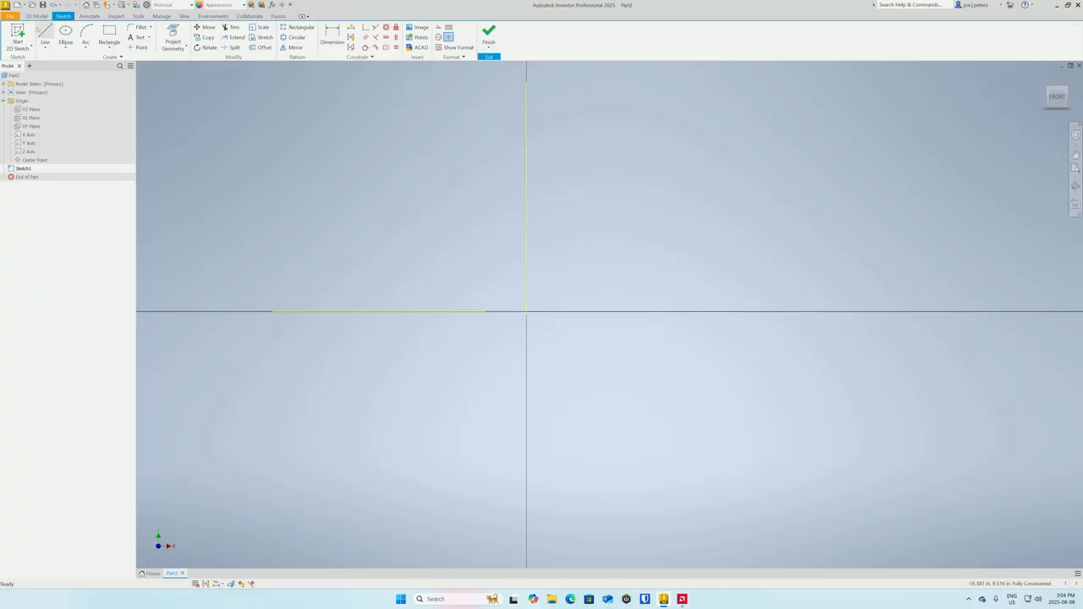
{"action": "left_click", "coordinate": [257, 121]}
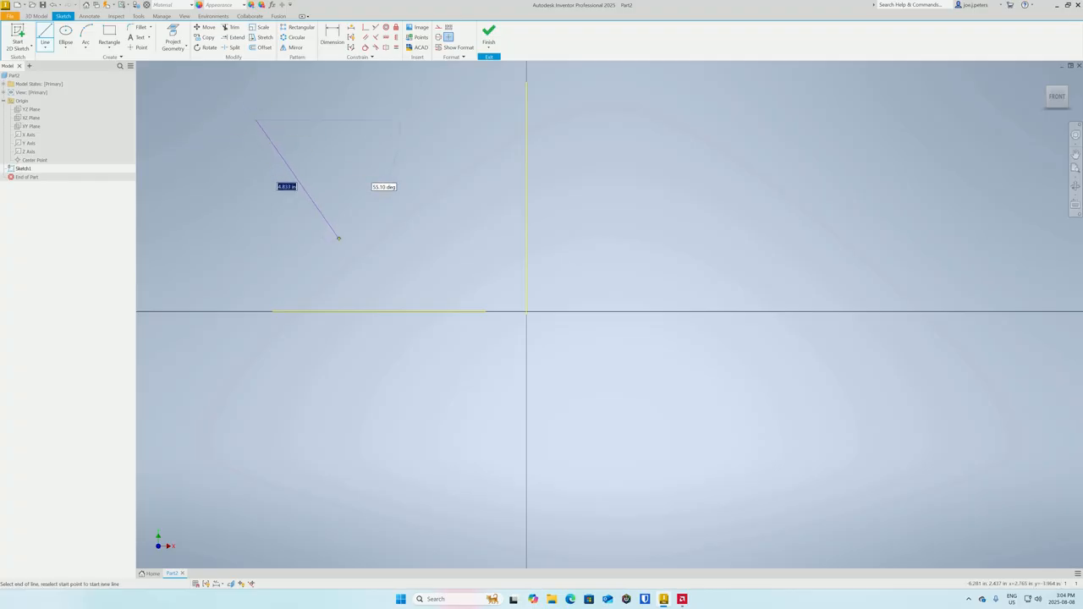
{"action": "left_click", "coordinate": [339, 235]}
{"action": "right_click", "coordinate": [390, 193]}
{"action": "left_click", "coordinate": [418, 194]}
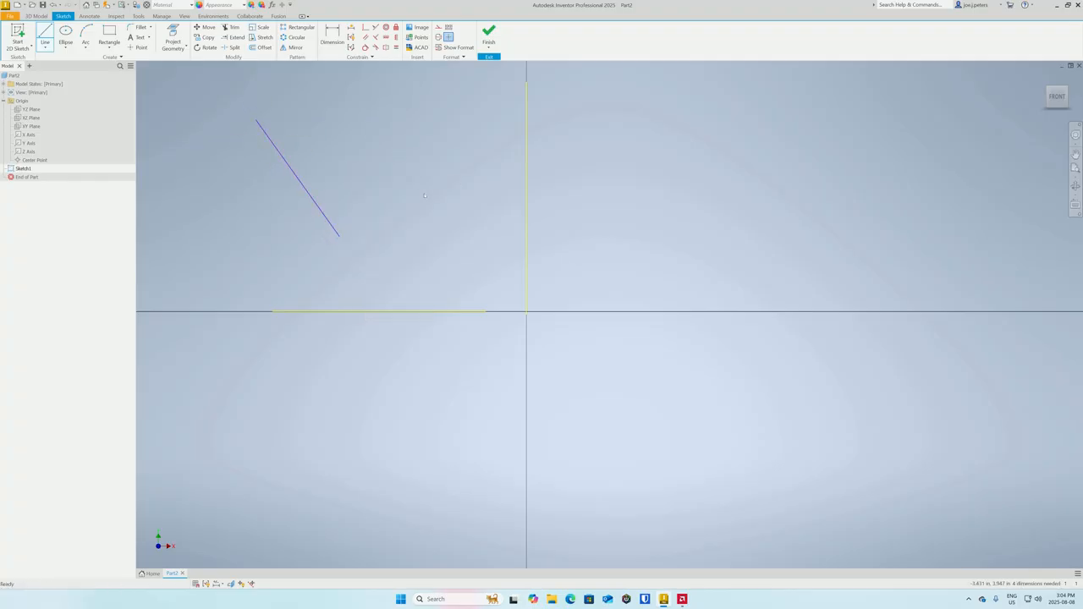
{"action": "key", "text": "l"}
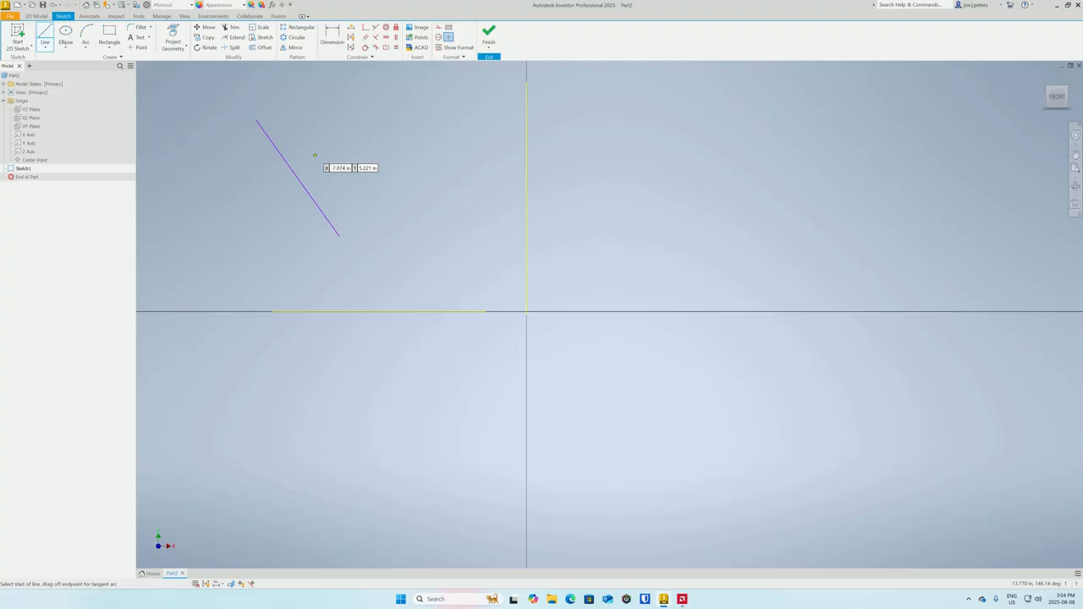
{"action": "left_click", "coordinate": [384, 169]}
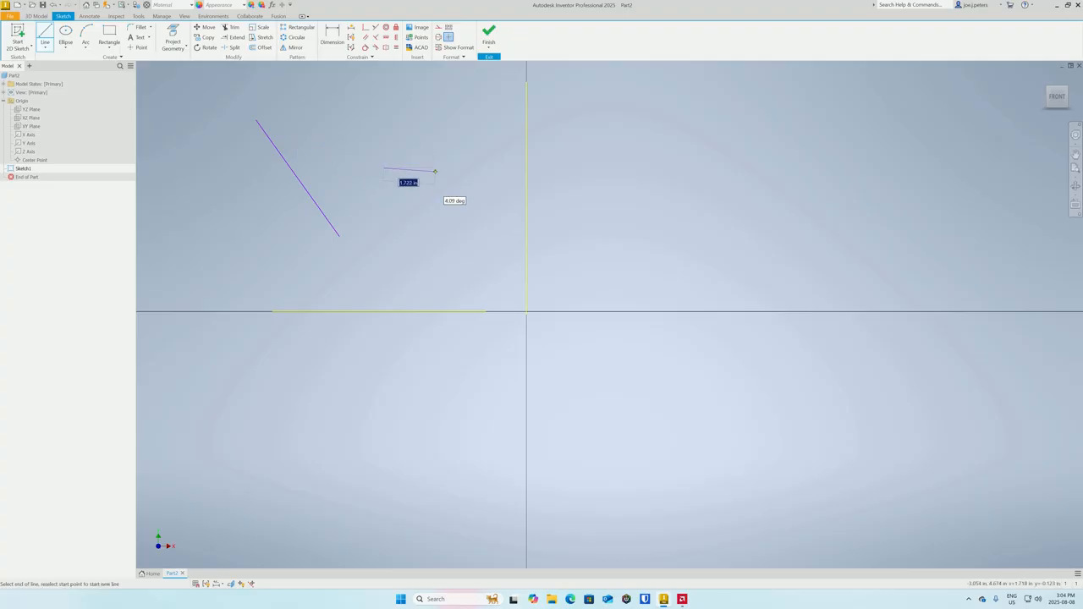
{"action": "right_click", "coordinate": [435, 171]}
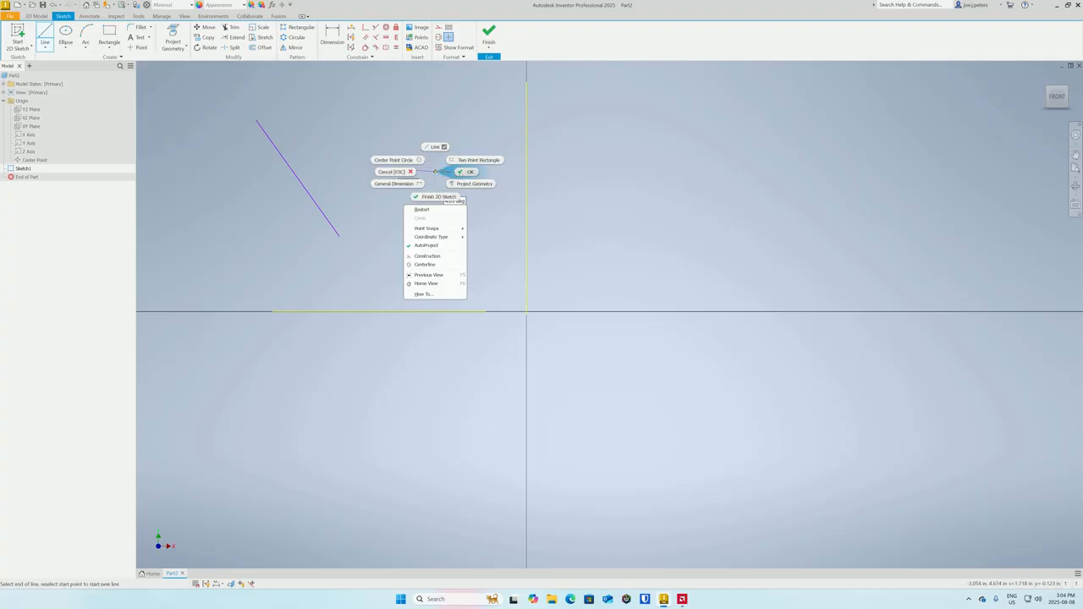
{"action": "left_click", "coordinate": [459, 172]}
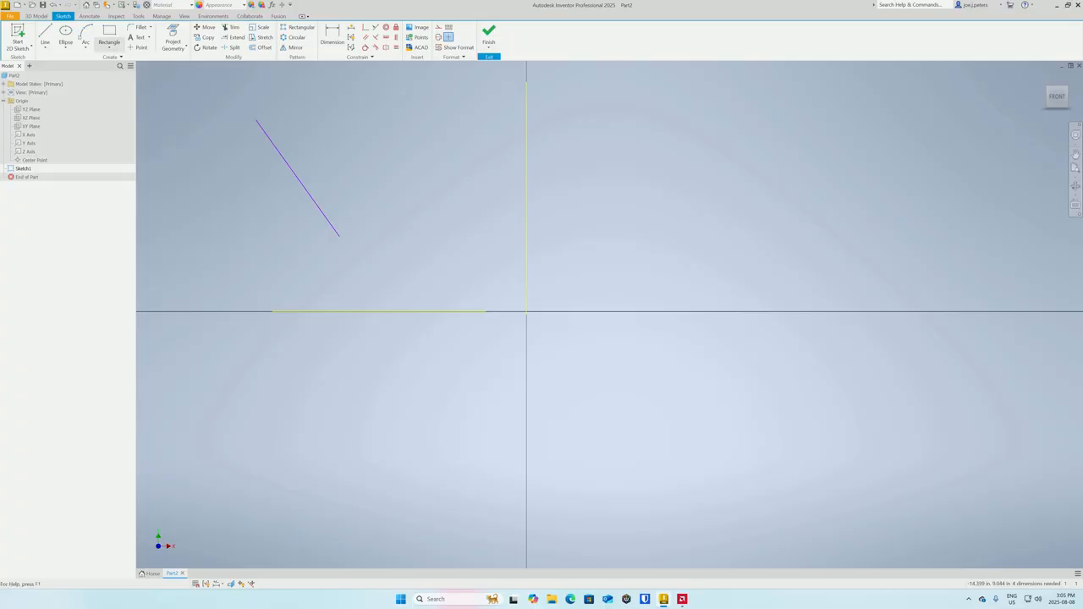
Step: Draw a shorter, gently sloping line between the steep line and the Y axis, and end the command
{"action": "left_click", "coordinate": [44, 38]}
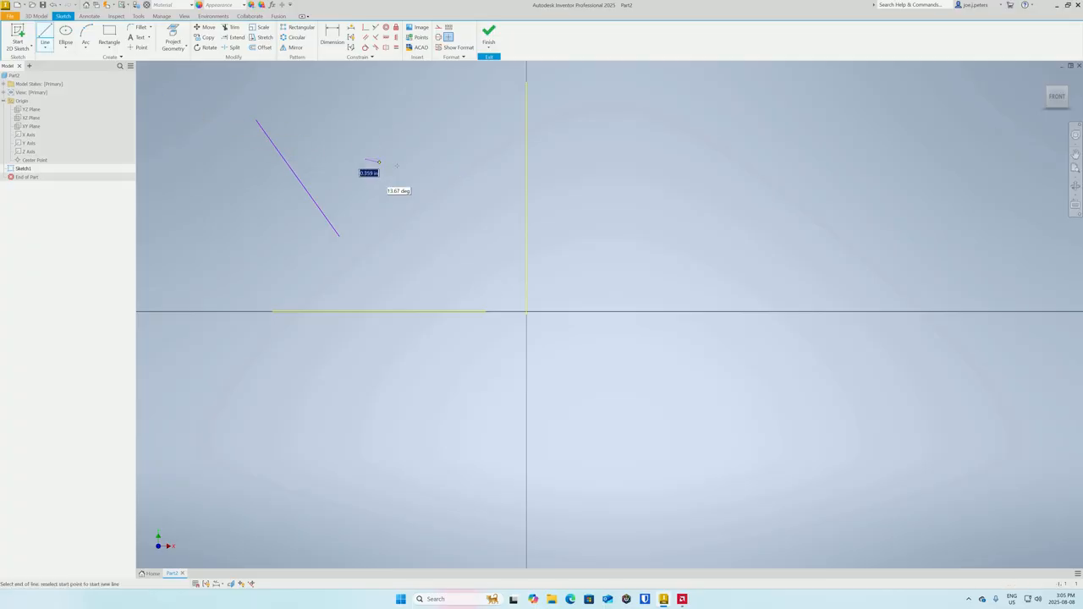
{"action": "left_click", "coordinate": [365, 159]}
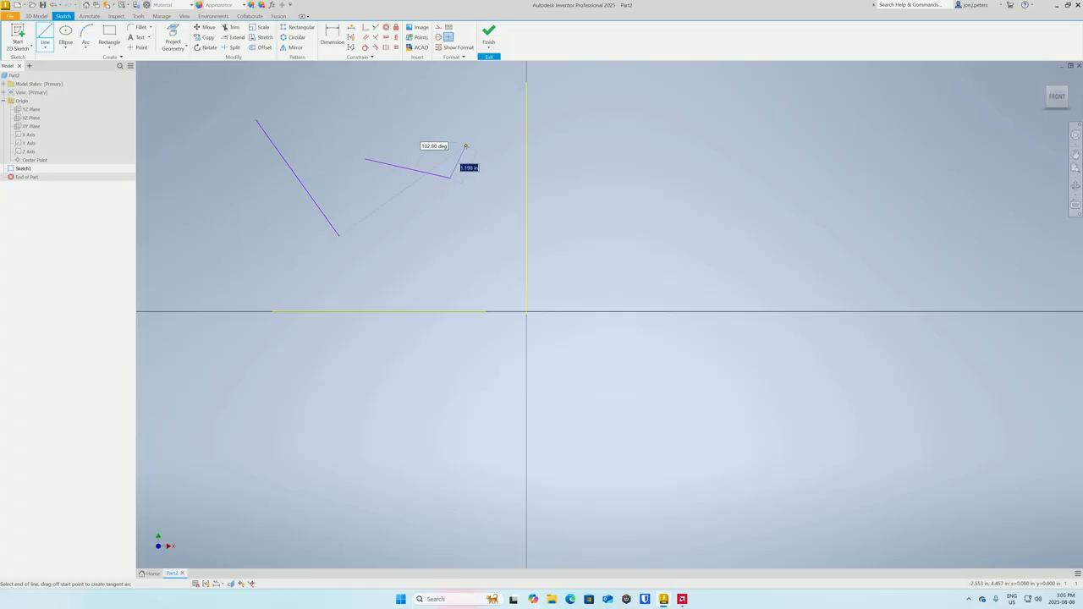
{"action": "right_click", "coordinate": [466, 146]}
{"action": "left_click", "coordinate": [490, 148]}
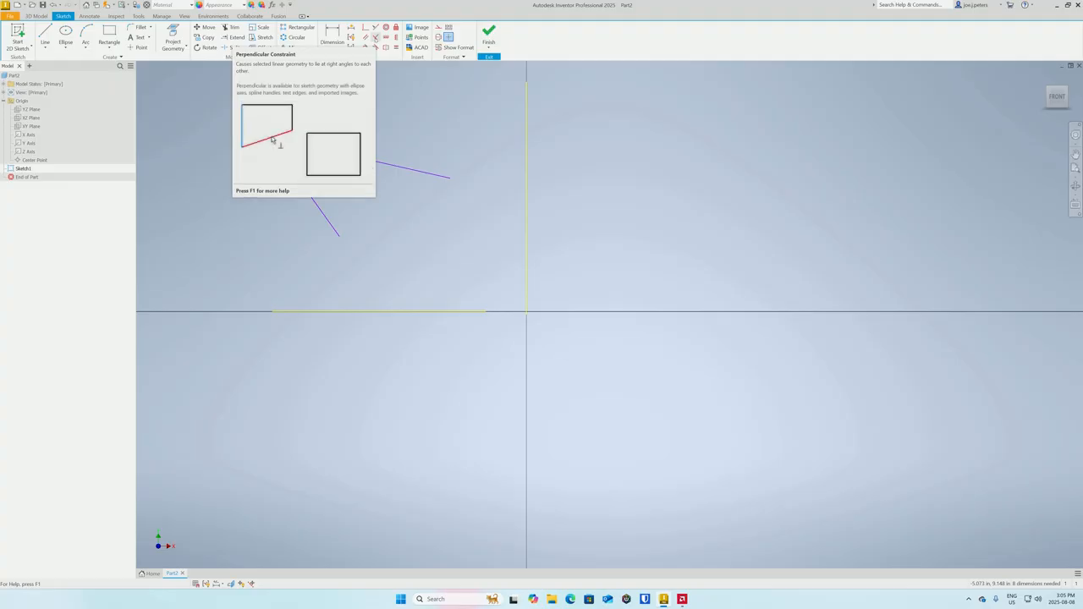
Step: Apply a perpendicular constraint between the steep line and the shorter line, and end the command
{"action": "left_click", "coordinate": [375, 37]}
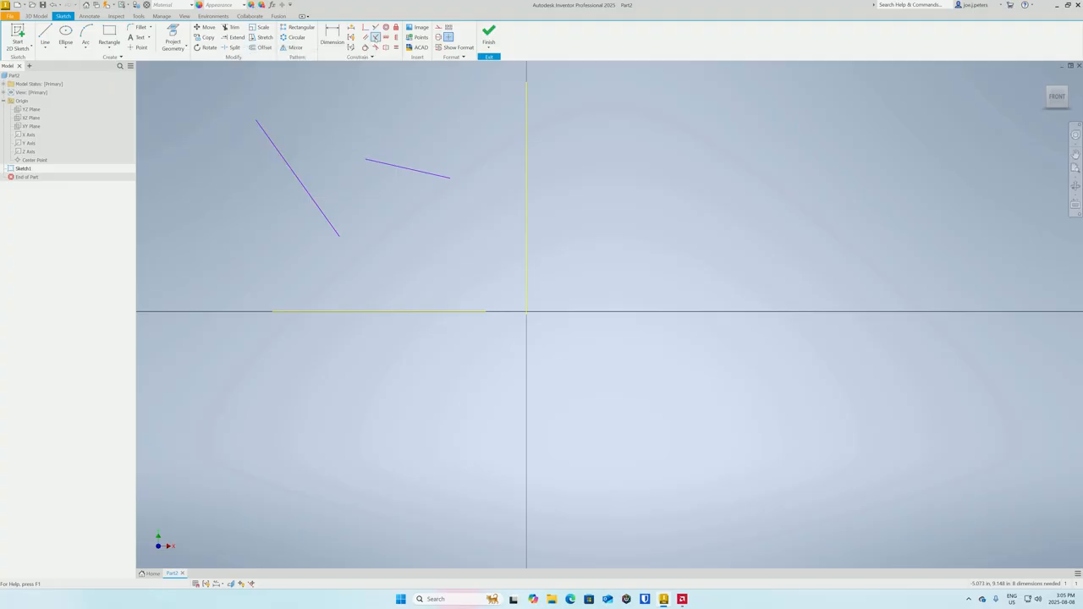
{"action": "left_click", "coordinate": [274, 148]}
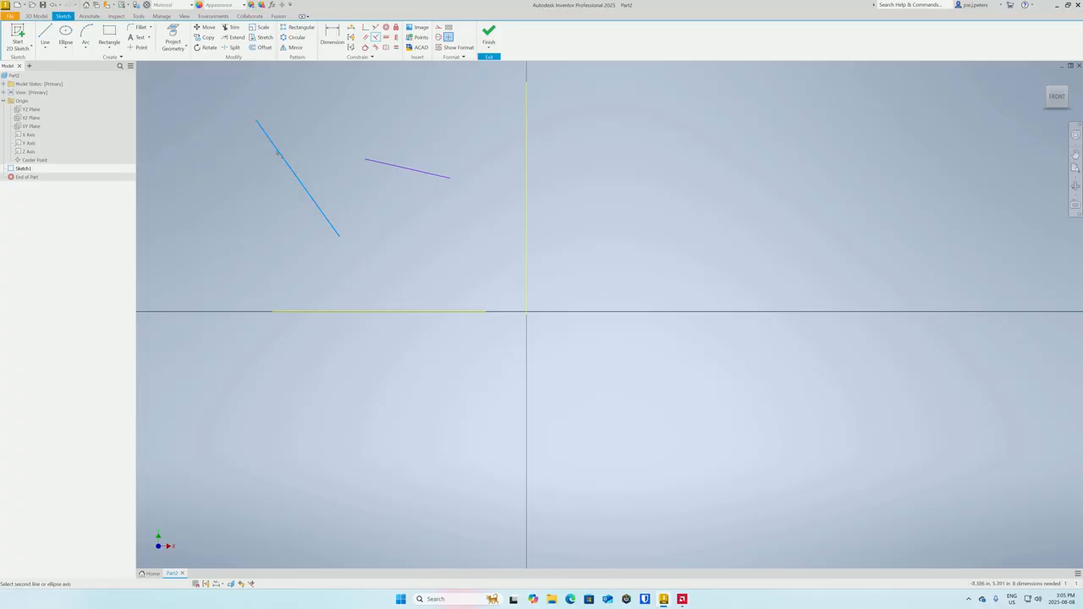
{"action": "left_click", "coordinate": [390, 167]}
{"action": "right_click", "coordinate": [346, 116]}
{"action": "left_click", "coordinate": [362, 112]}
Step: Move the shorter line close to the steep line to test the perpendicular constraint
{"action": "left_click_drag", "start_coordinate": [360, 72], "coordinate": [334, 187]}
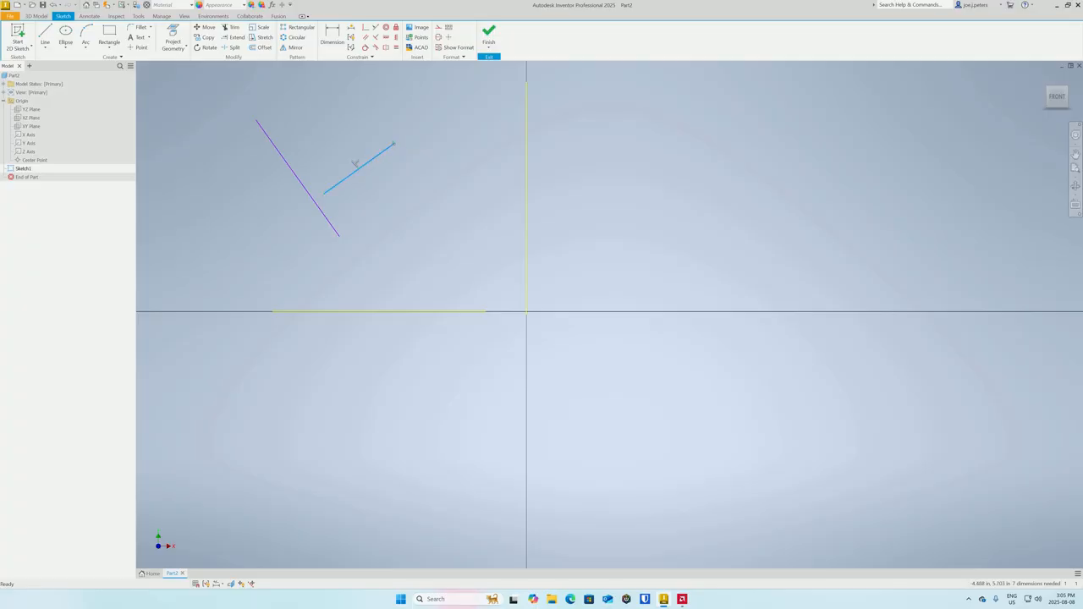
{"action": "mouse_move", "coordinate": [396, 145]}
{"action": "left_mouse_down"}
{"action": "mouse_move", "coordinate": [421, 176]}
{"action": "mouse_move", "coordinate": [394, 114]}
{"action": "mouse_move", "coordinate": [400, 133]}
{"action": "left_mouse_up"}
{"action": "left_click_drag", "start_coordinate": [201, 90], "coordinate": [439, 278]}
{"action": "left_click", "coordinate": [440, 279]}
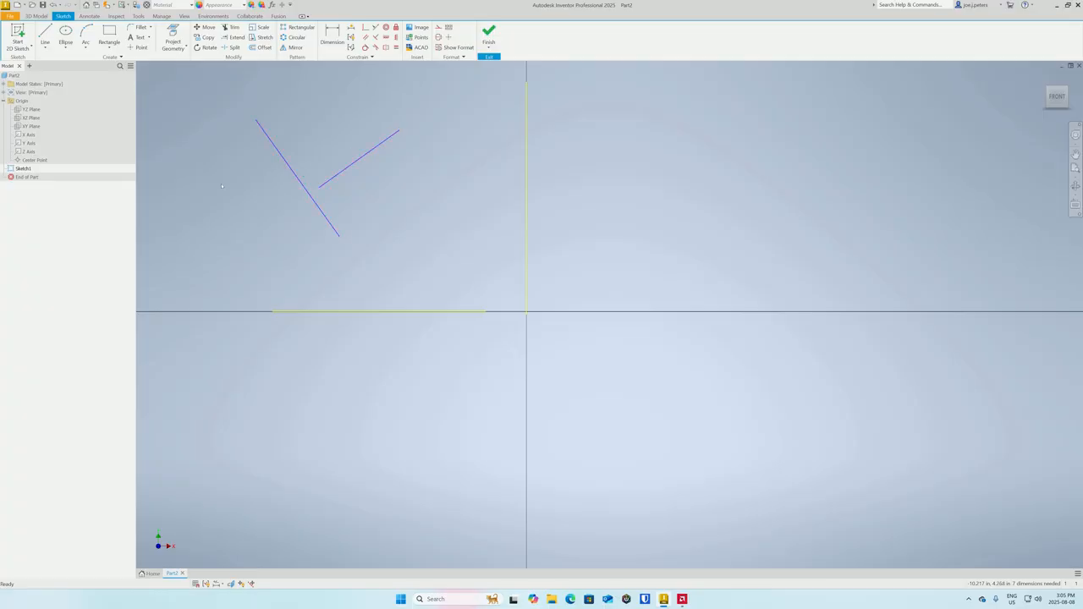
Step: Delete the perpendicular constraint and move the shorter line across the Y axis into the upper-right quadrant
{"action": "left_click", "coordinate": [301, 176]}
{"action": "left_click", "coordinate": [303, 175]}
{"action": "right_click", "coordinate": [303, 173]}
{"action": "left_click", "coordinate": [304, 149]}
{"action": "left_click_drag", "start_coordinate": [344, 166], "coordinate": [678, 162]}
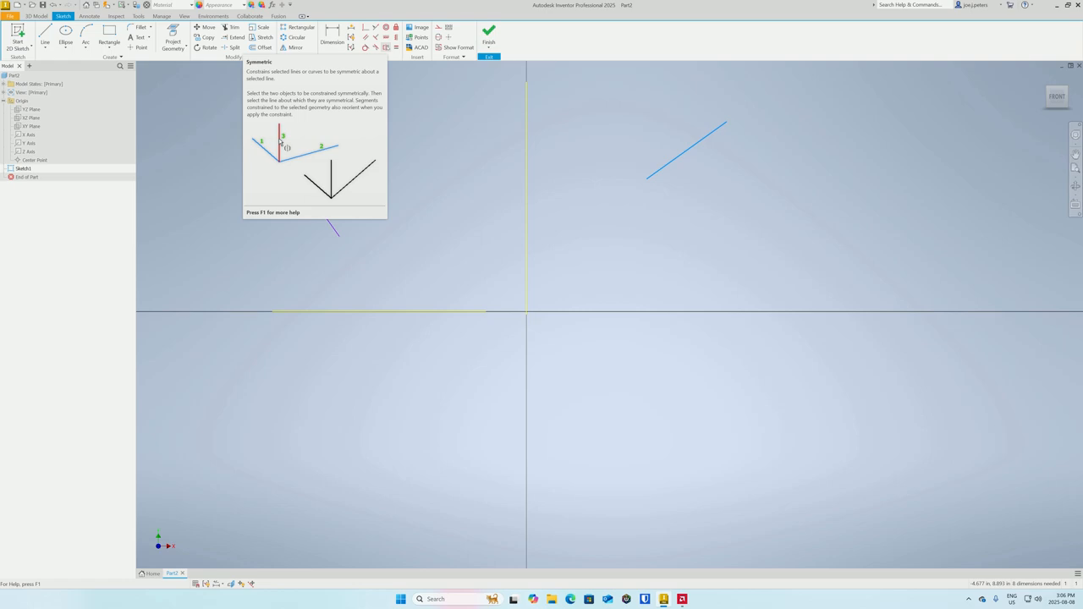
Step: Apply a symmetric constraint between the shorter and longer lines about the Y axis, and end the command
{"action": "left_click", "coordinate": [386, 48]}
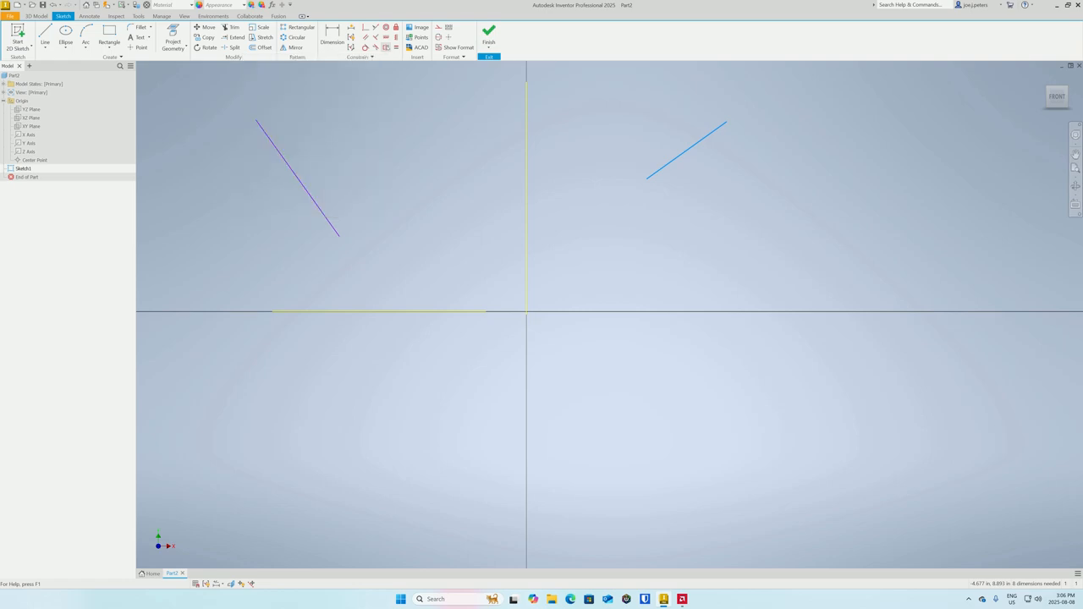
{"action": "left_click", "coordinate": [678, 160]}
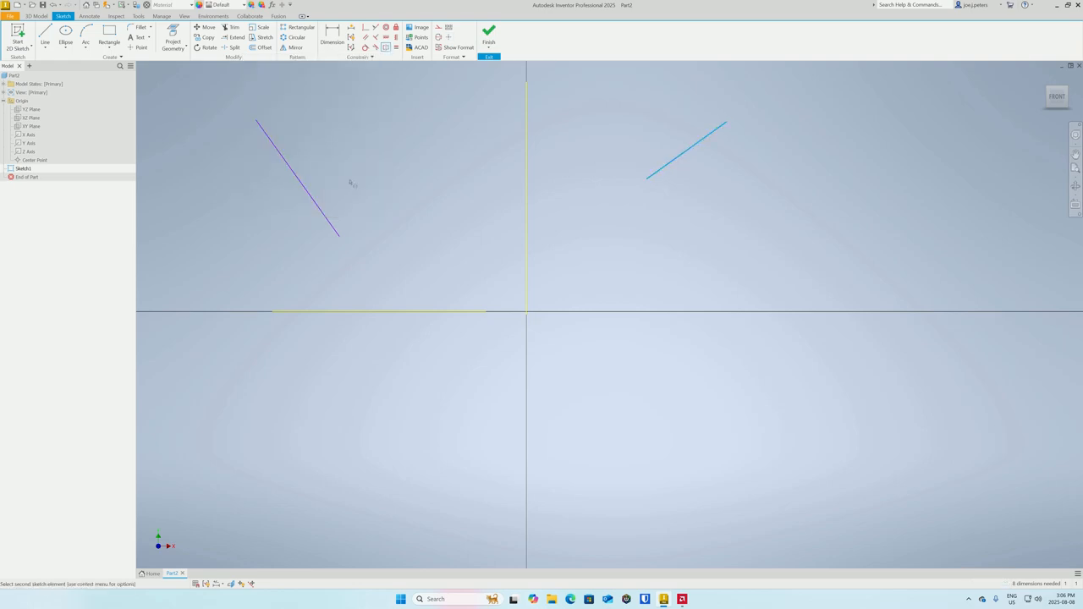
{"action": "left_click", "coordinate": [287, 164]}
{"action": "left_click", "coordinate": [29, 144]}
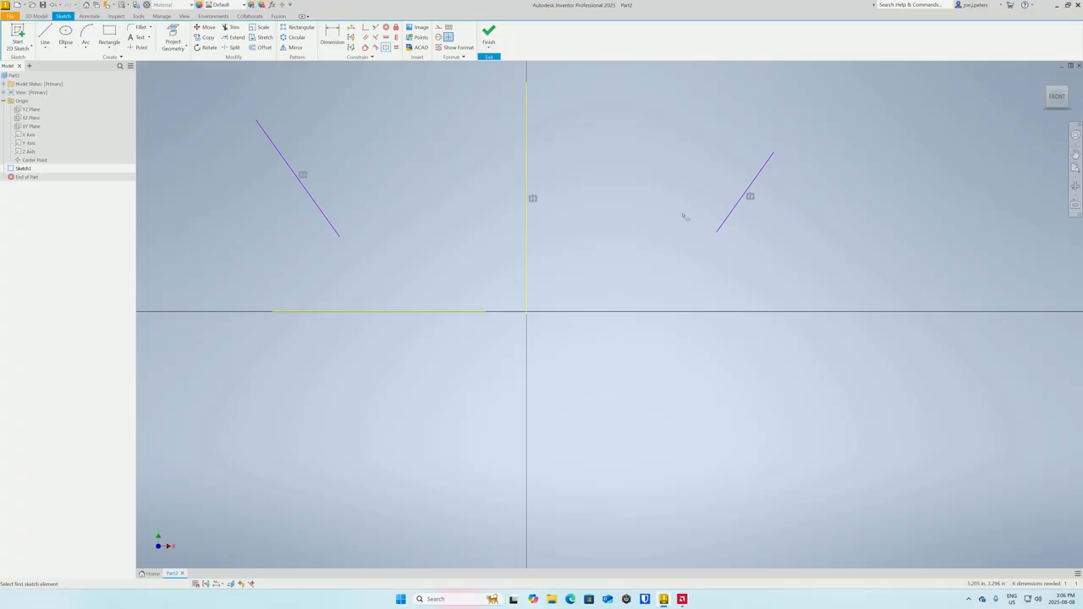
{"action": "right_click", "coordinate": [397, 166]}
{"action": "left_click", "coordinate": [425, 164]}
Step: Move each line toward the Y axis to test the symmetric constraint, and delete both lines
{"action": "mouse_move", "coordinate": [740, 194]}
{"action": "left_mouse_down"}
{"action": "mouse_move", "coordinate": [658, 192]}
{"action": "mouse_move", "coordinate": [689, 187]}
{"action": "mouse_move", "coordinate": [655, 143]}
{"action": "mouse_move", "coordinate": [644, 234]}
{"action": "mouse_move", "coordinate": [624, 192]}
{"action": "mouse_move", "coordinate": [617, 237]}
{"action": "mouse_move", "coordinate": [653, 168]}
{"action": "mouse_move", "coordinate": [655, 200]}
{"action": "left_mouse_up"}
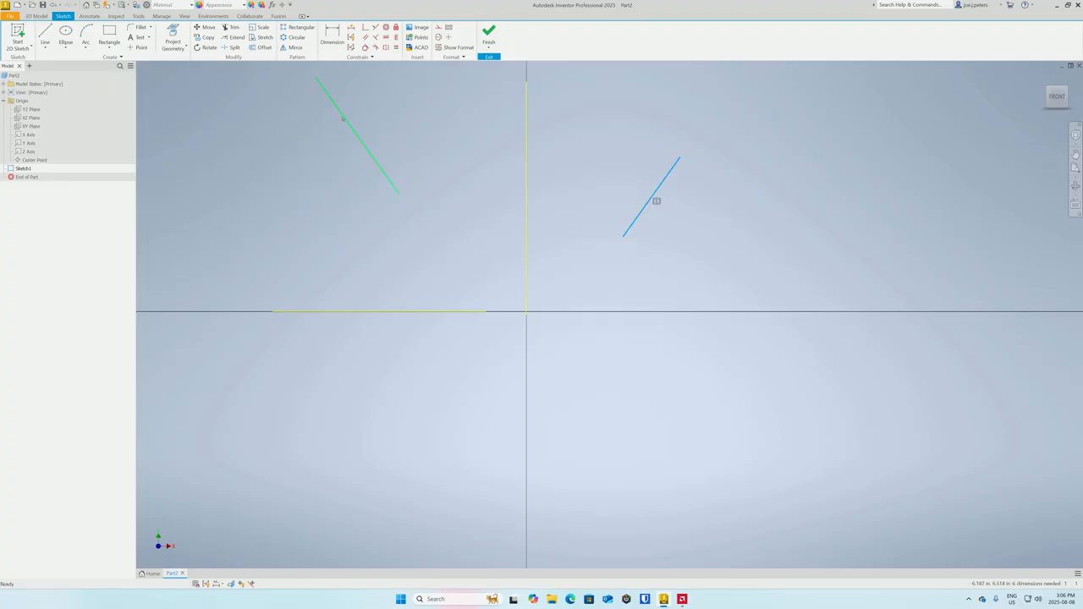
{"action": "mouse_move", "coordinate": [342, 121]}
{"action": "left_mouse_down"}
{"action": "mouse_move", "coordinate": [352, 157]}
{"action": "mouse_move", "coordinate": [381, 182]}
{"action": "mouse_move", "coordinate": [389, 167]}
{"action": "mouse_move", "coordinate": [428, 167]}
{"action": "mouse_move", "coordinate": [395, 168]}
{"action": "left_mouse_up"}
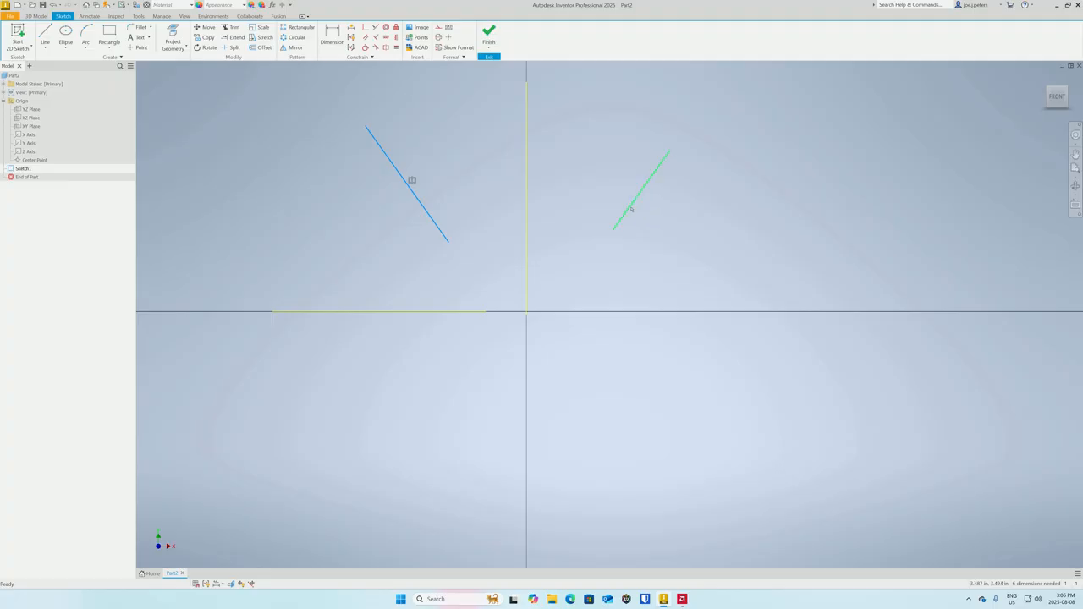
{"action": "left_click_drag", "start_coordinate": [632, 209], "coordinate": [598, 181]}
{"action": "key", "text": "Escape"}
{"action": "mouse_move", "coordinate": [307, 85]}
{"action": "left_mouse_down"}
{"action": "mouse_move", "coordinate": [525, 220]}
{"action": "mouse_move", "coordinate": [706, 281]}
{"action": "left_mouse_up"}
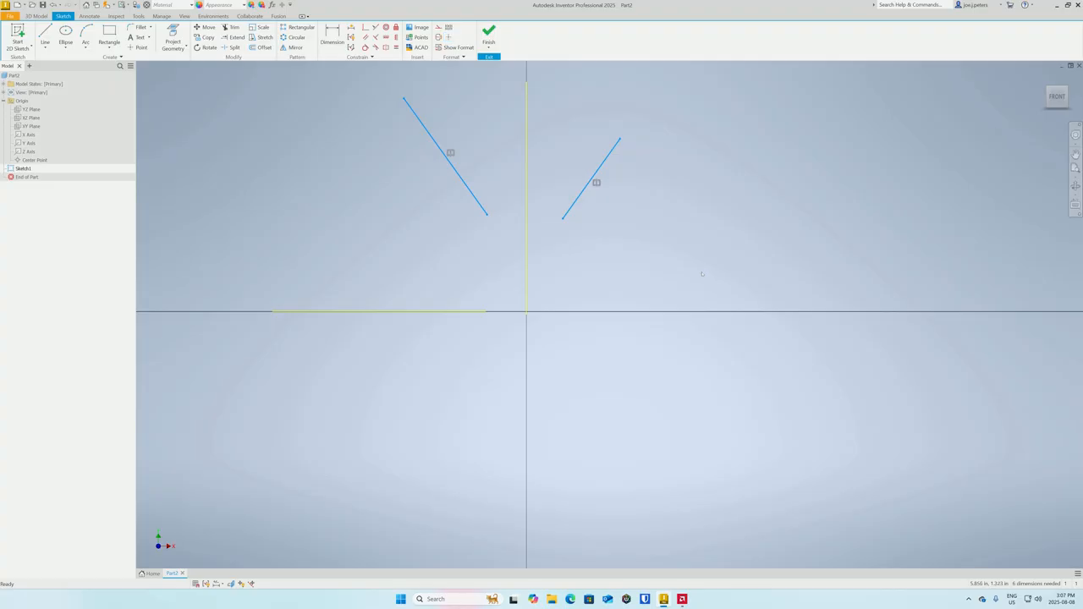
{"action": "key", "text": "Delete"}
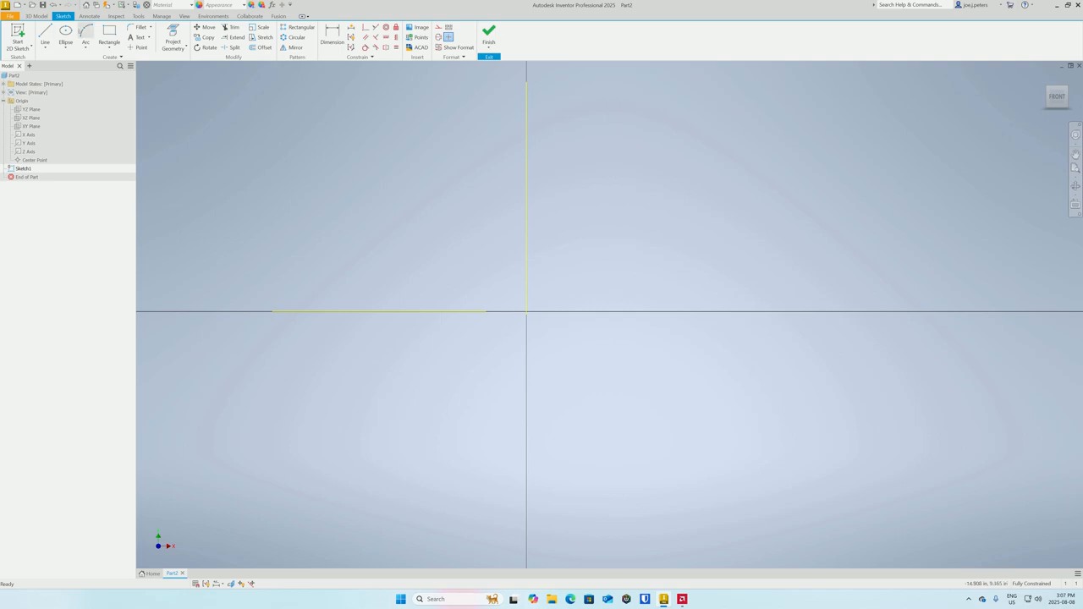
Step: Draw a three-point arc with a radius of about 1.65 in, opening upward, in the upper-left quadrant
{"action": "left_click", "coordinate": [85, 35]}
{"action": "left_click", "coordinate": [313, 112]}
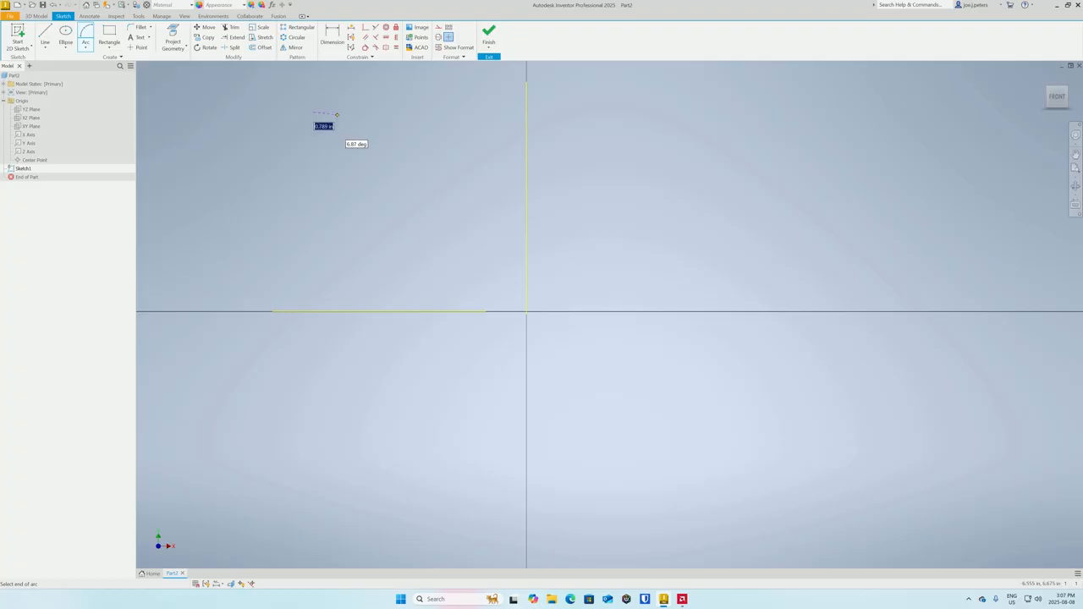
{"action": "left_click", "coordinate": [405, 123]}
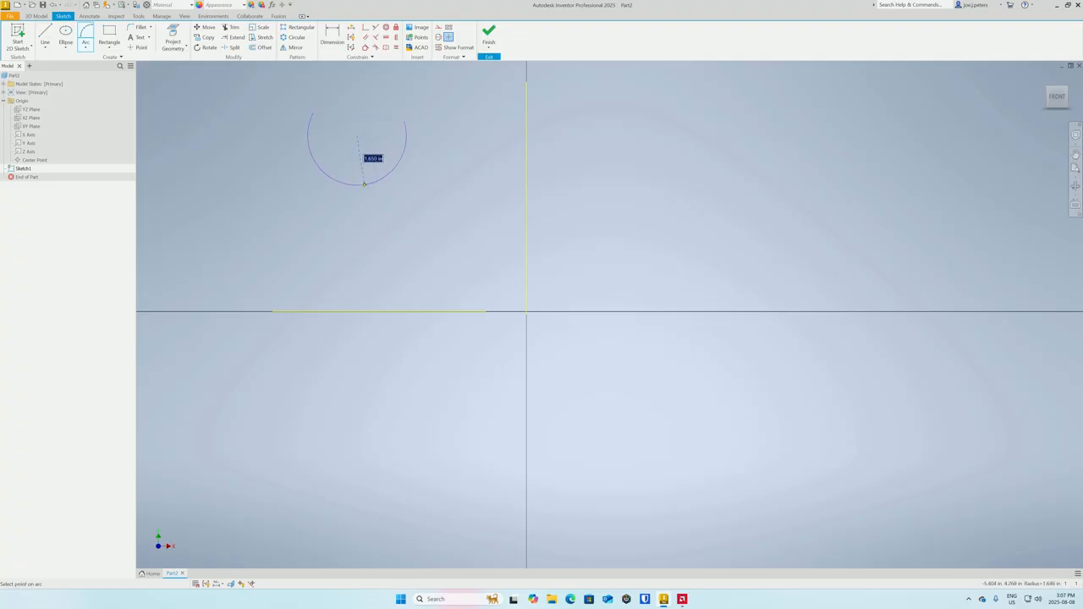
{"action": "left_click", "coordinate": [364, 183]}
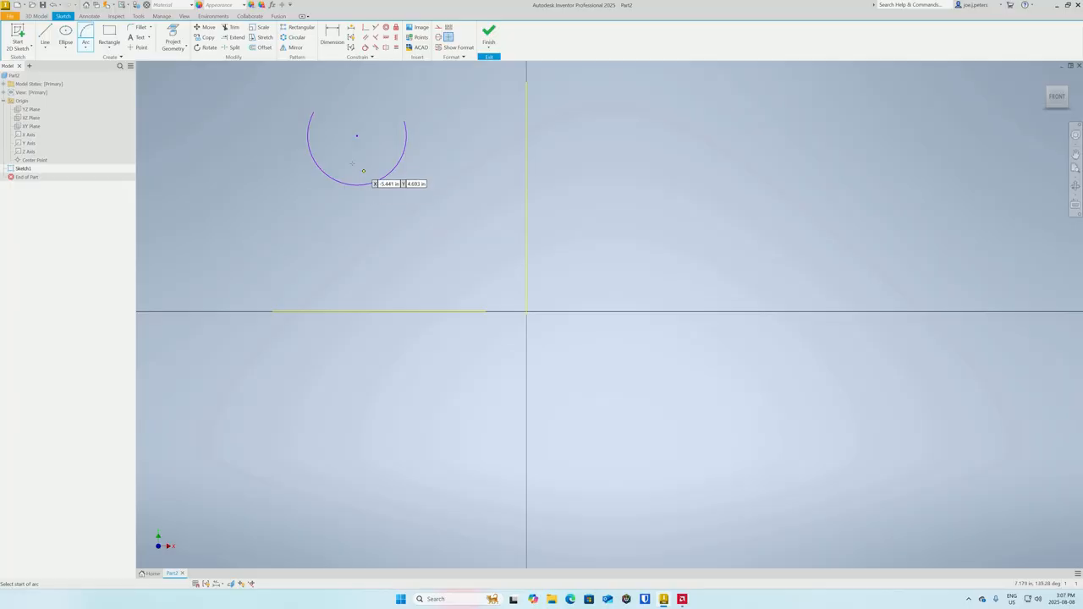
Step: Draw a slightly sloping line about 6 in long above the arc's open side, and end the command
{"action": "left_click", "coordinate": [45, 36]}
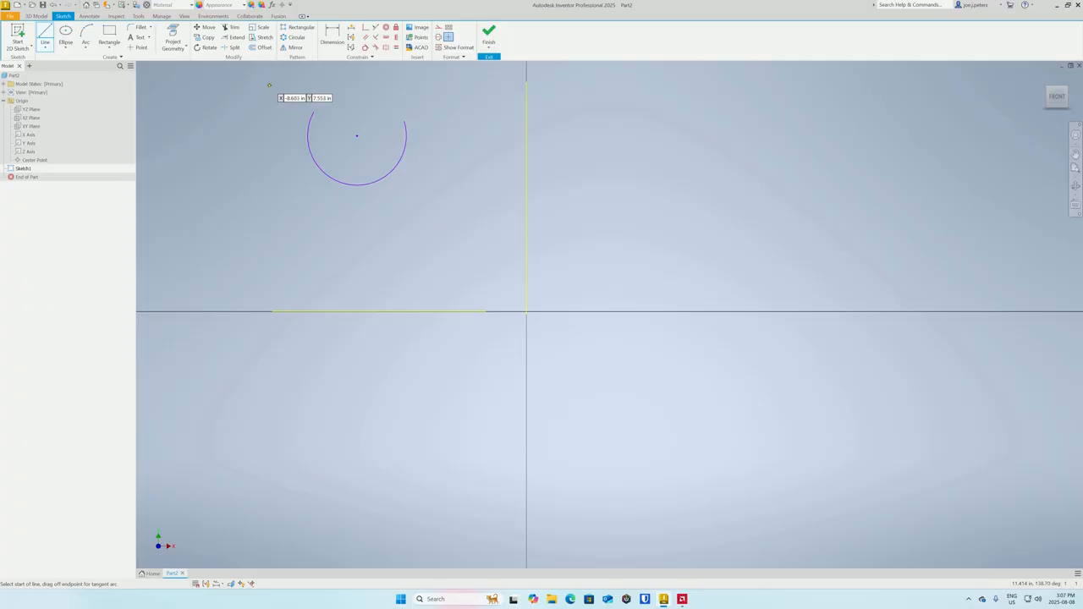
{"action": "left_click", "coordinate": [270, 84]}
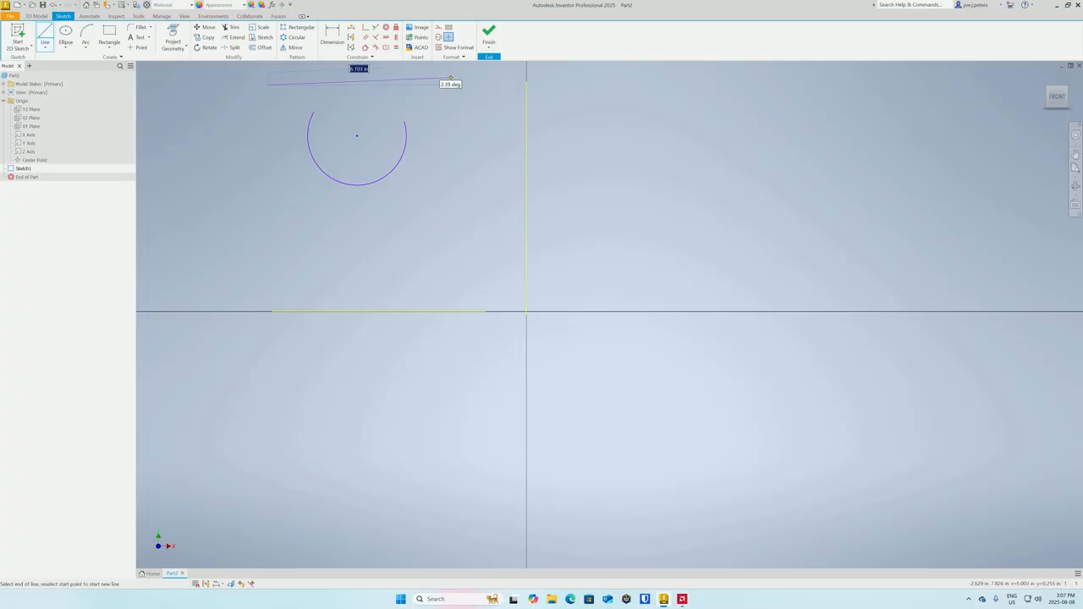
{"action": "right_click", "coordinate": [455, 100]}
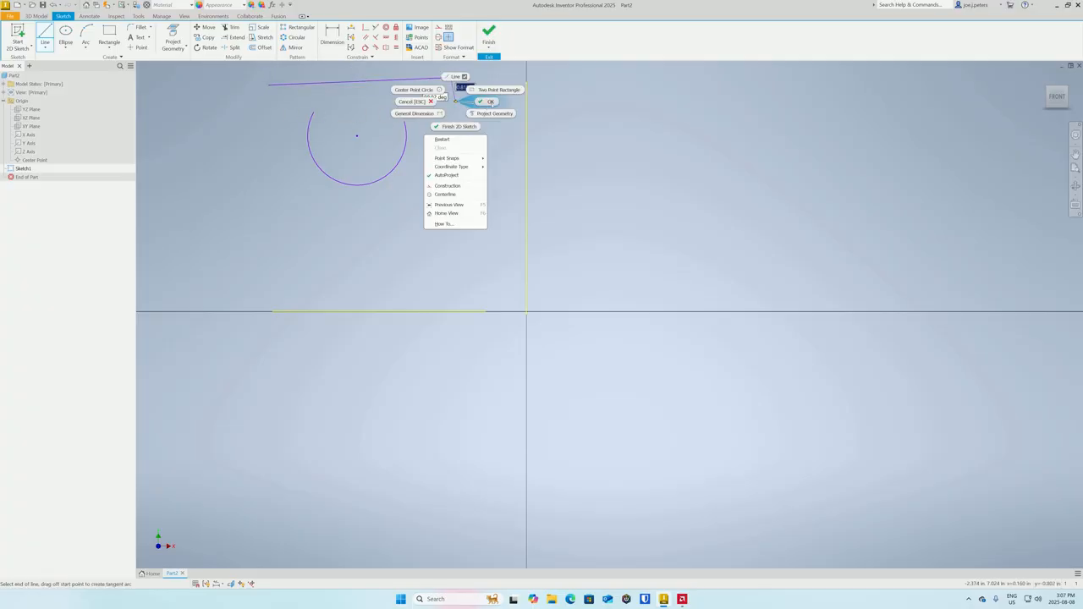
{"action": "left_click", "coordinate": [489, 102]}
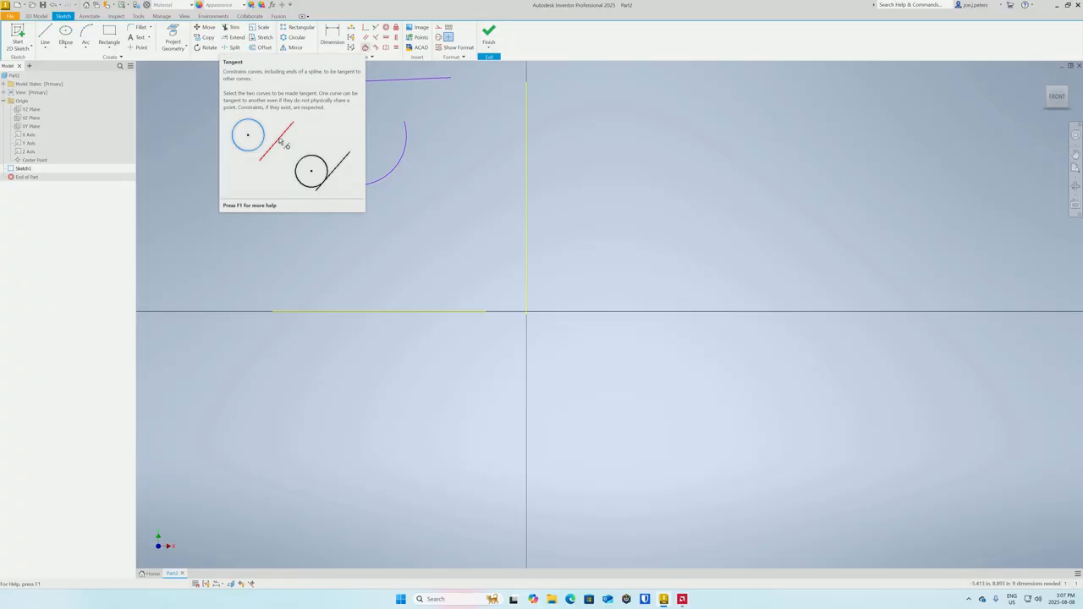
Step: Apply a tangent constraint between the arc and the line above it, and end the command
{"action": "left_click", "coordinate": [365, 48]}
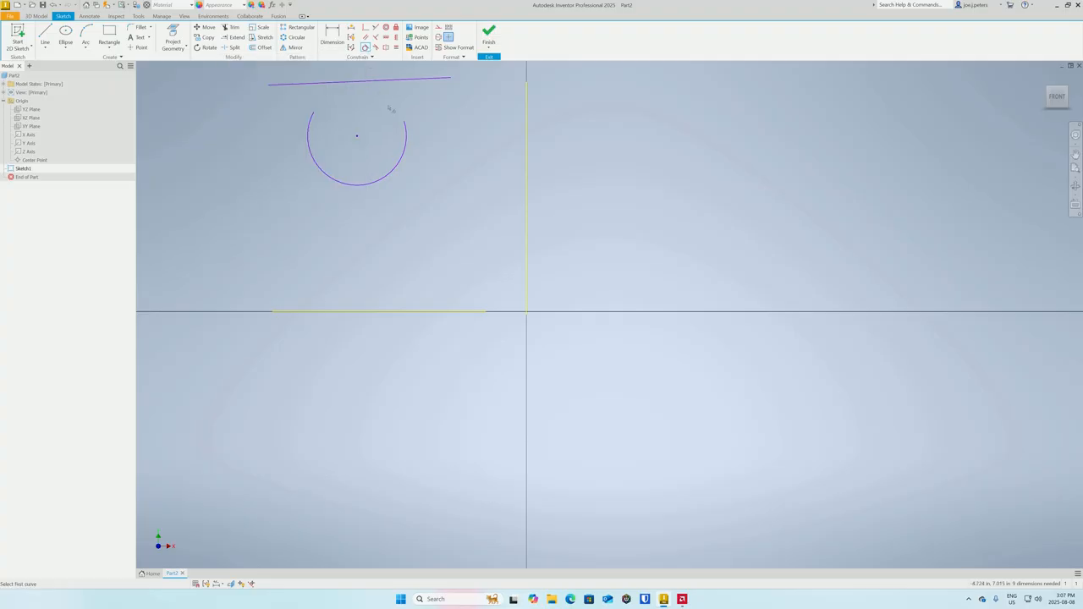
{"action": "left_click", "coordinate": [406, 126]}
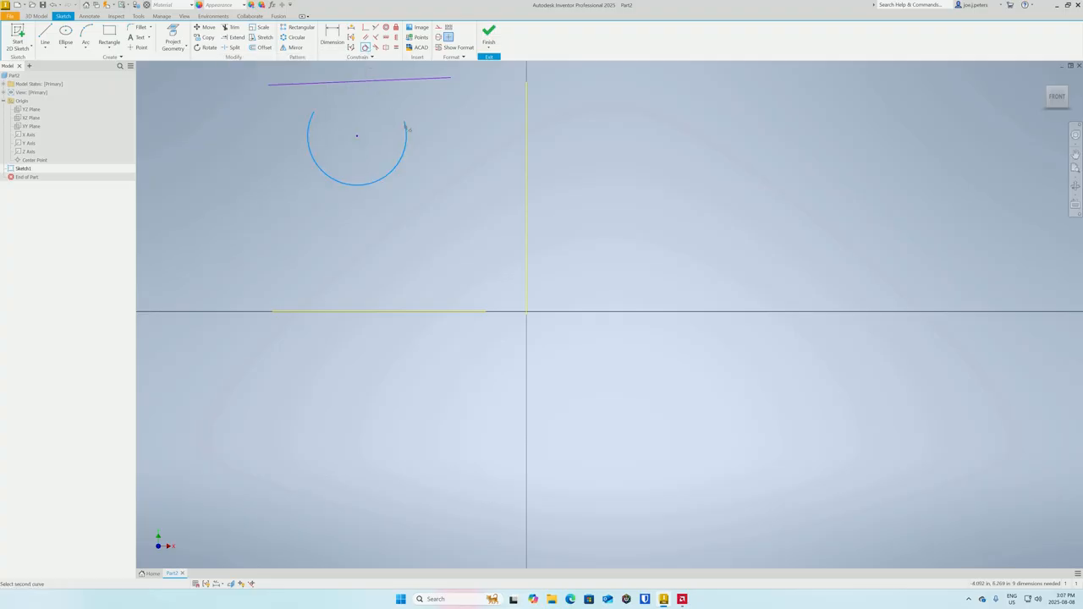
{"action": "left_click", "coordinate": [403, 81]}
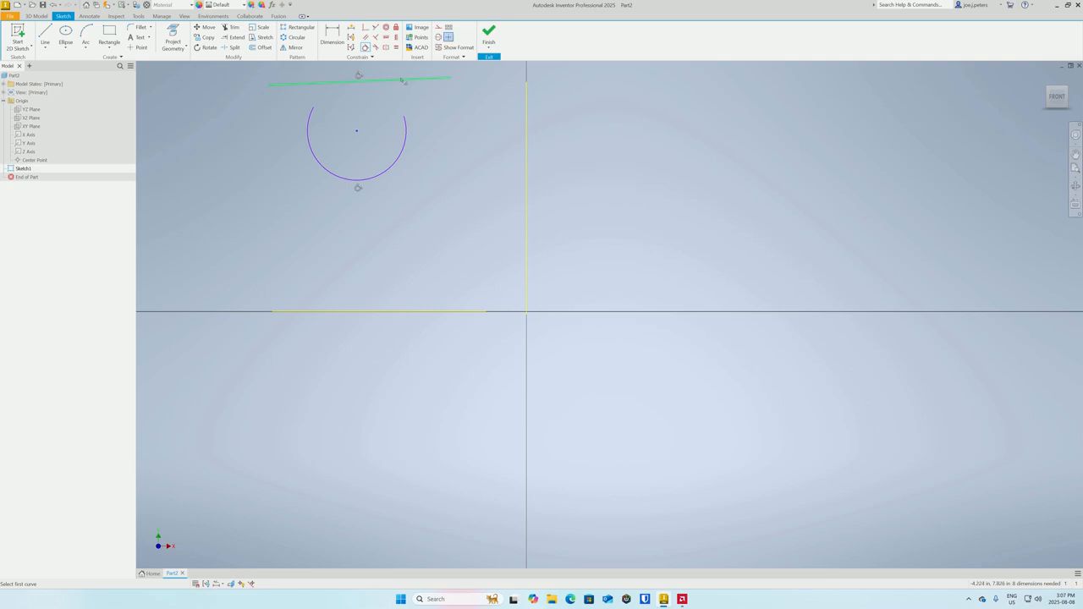
{"action": "right_click", "coordinate": [459, 118]}
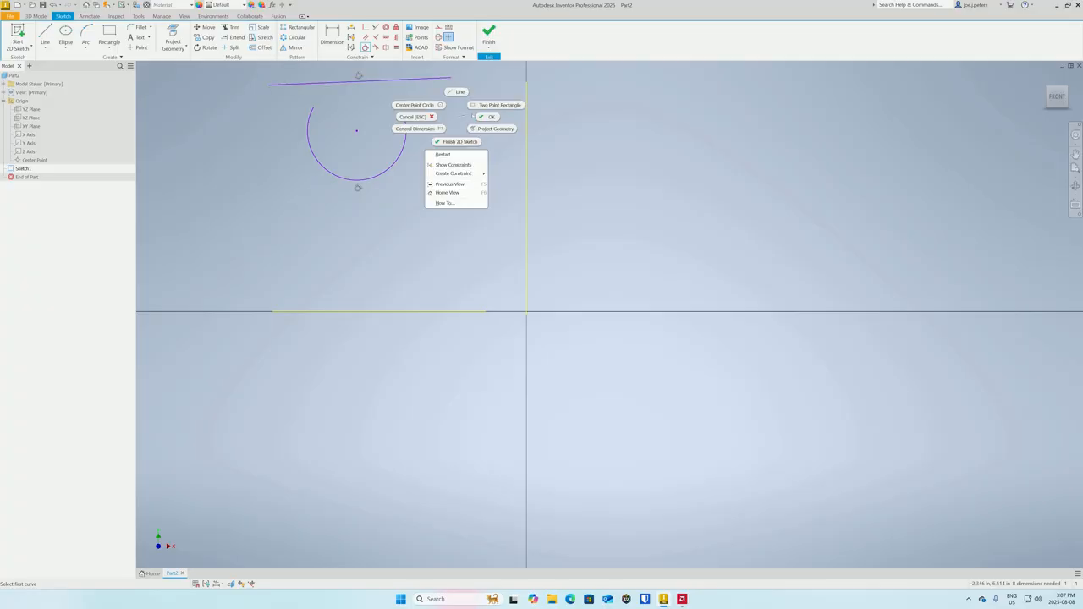
{"action": "left_click", "coordinate": [486, 117]}
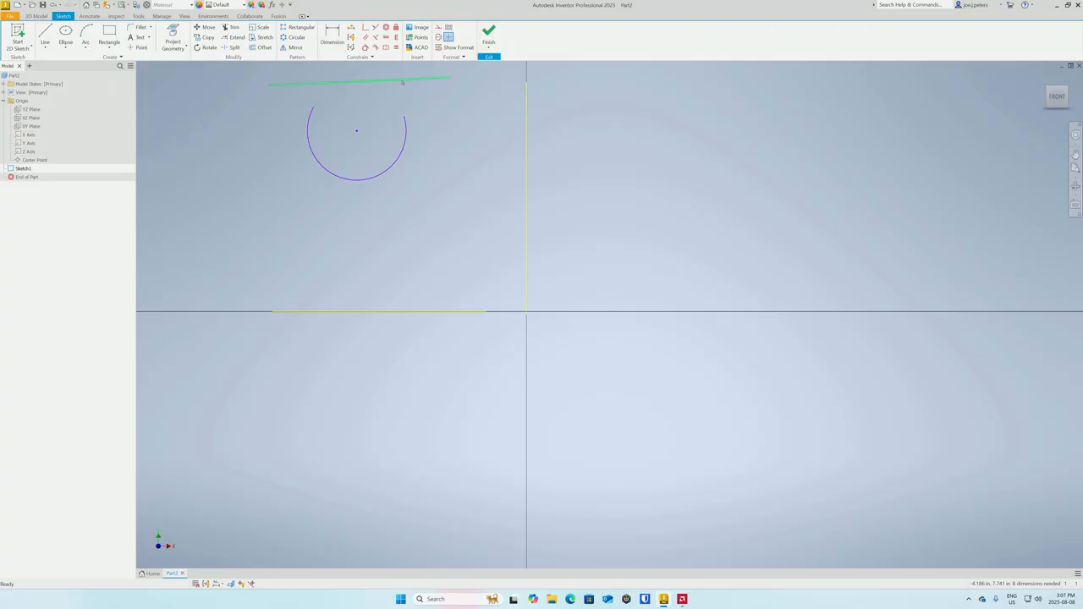
Step: Move the sloping line down toward the X axis to test its tangent constraint with the arc
{"action": "left_click_drag", "start_coordinate": [398, 83], "coordinate": [414, 102]}
{"action": "mouse_move", "coordinate": [415, 104]}
{"action": "left_mouse_down"}
{"action": "mouse_move", "coordinate": [402, 219]}
{"action": "mouse_move", "coordinate": [403, 153]}
{"action": "mouse_move", "coordinate": [398, 211]}
{"action": "mouse_move", "coordinate": [401, 200]}
{"action": "left_mouse_up"}
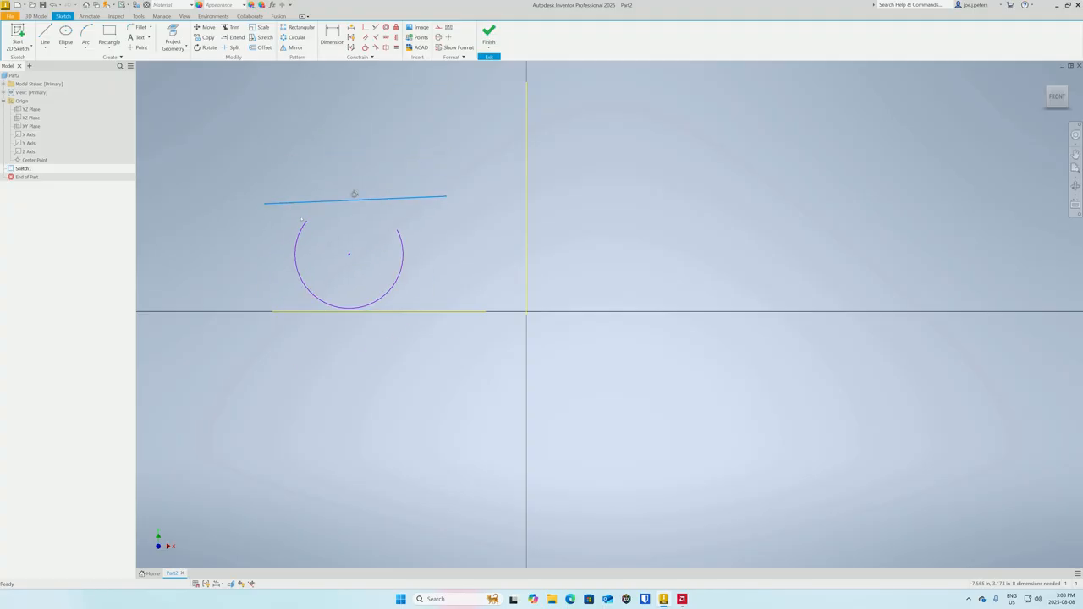
Step: Move the sloping line upward and reposition both arc endpoints so the arc bulges left beneath the line's right half
{"action": "left_click_drag", "start_coordinate": [355, 195], "coordinate": [391, 159]}
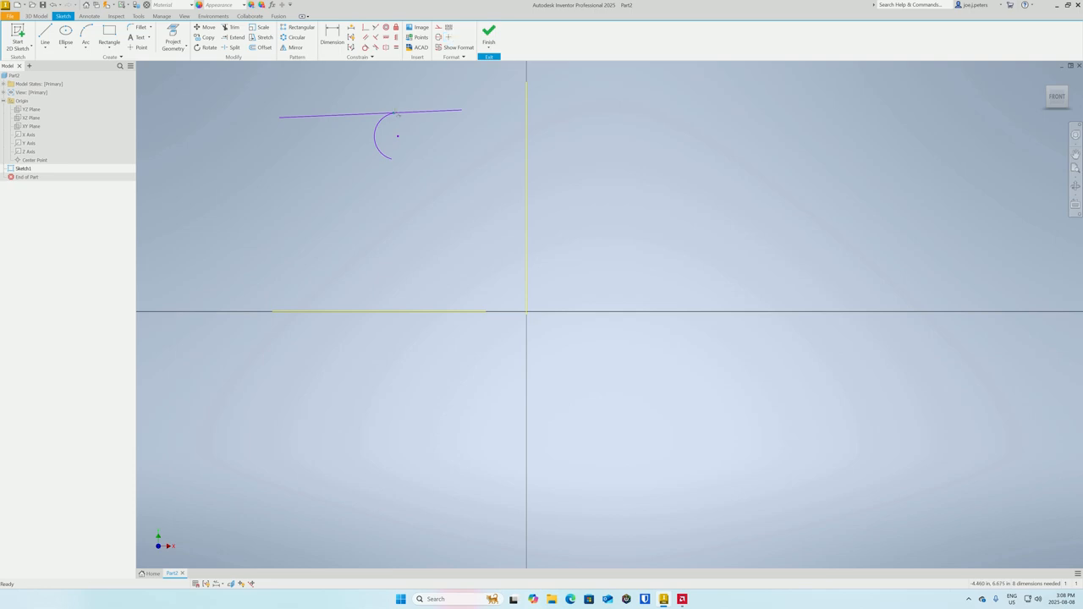
{"action": "left_click_drag", "start_coordinate": [393, 113], "coordinate": [423, 124]}
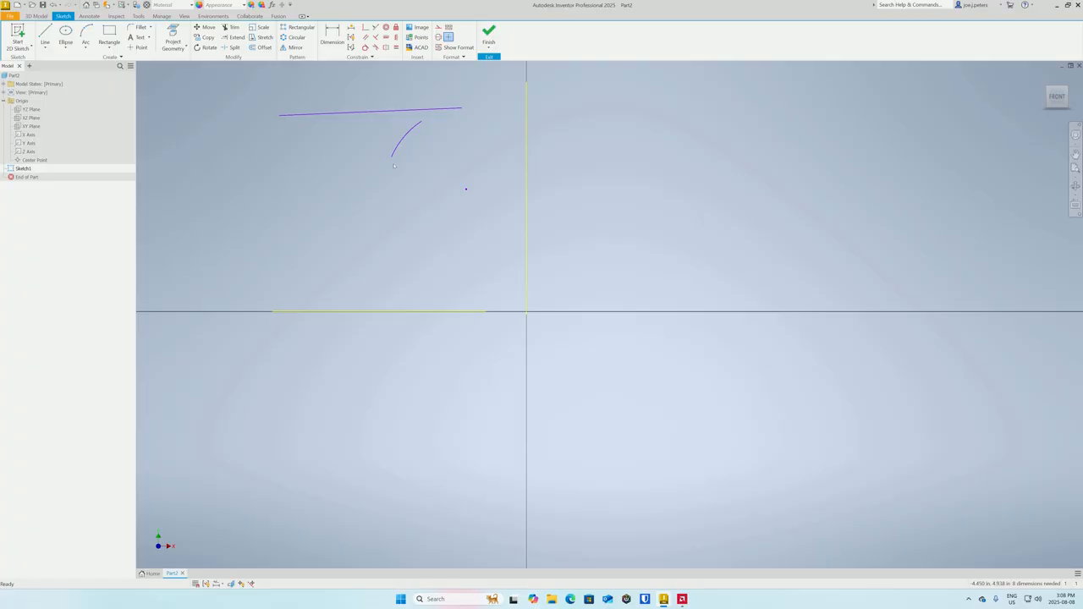
{"action": "left_click_drag", "start_coordinate": [392, 158], "coordinate": [428, 217]}
{"action": "left_click_drag", "start_coordinate": [454, 111], "coordinate": [463, 110]}
Step: Apply a coincident constraint between the sloping line's left endpoint and the arc's upper endpoint, and end the command
{"action": "left_click", "coordinate": [365, 27]}
{"action": "left_click", "coordinate": [282, 116]}
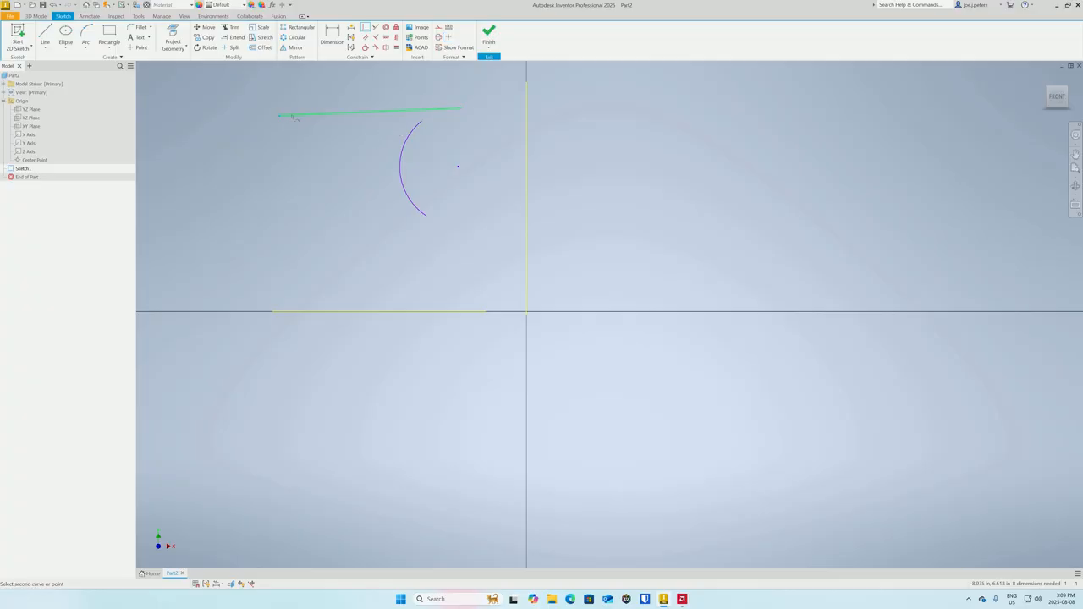
{"action": "left_click", "coordinate": [424, 125]}
{"action": "right_click", "coordinate": [409, 99]}
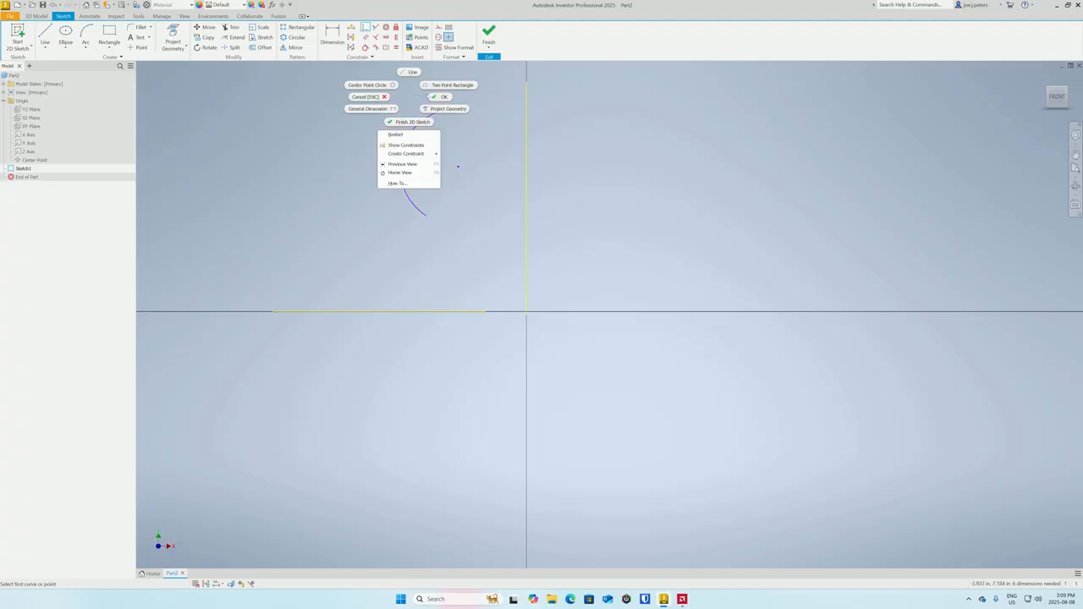
{"action": "left_click", "coordinate": [439, 97]}
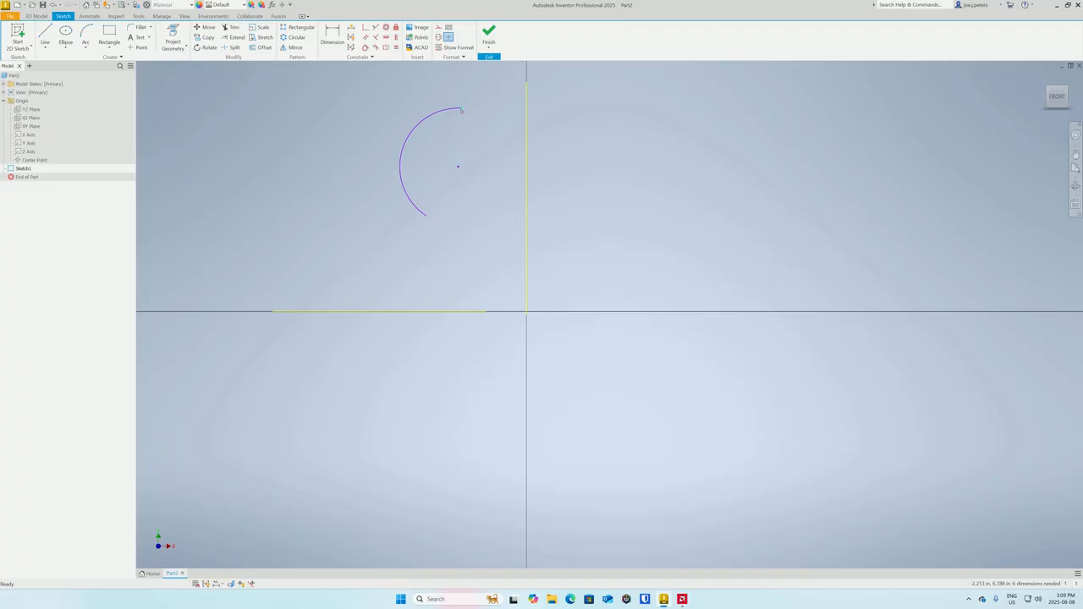
Step: Extend the line's free endpoint horizontally past the Y axis and inspect where the line meets the arc
{"action": "left_click_drag", "start_coordinate": [462, 110], "coordinate": [627, 108]}
{"action": "scroll", "coordinate": [458, 110], "scroll_direction": "down", "scroll_amount": 5}
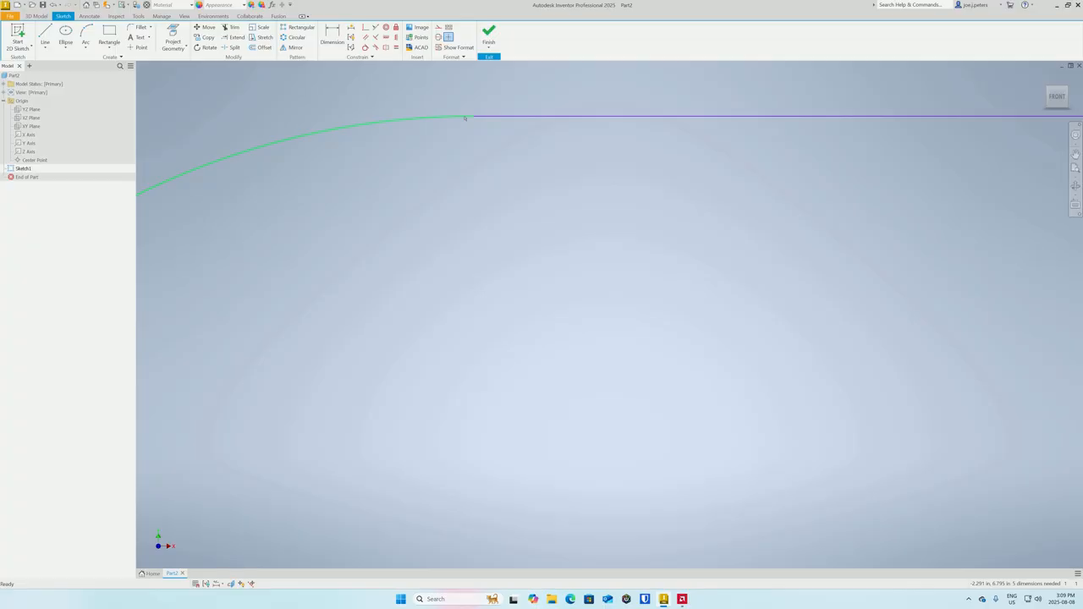
{"action": "scroll", "coordinate": [481, 118], "scroll_direction": "down", "scroll_amount": 4}
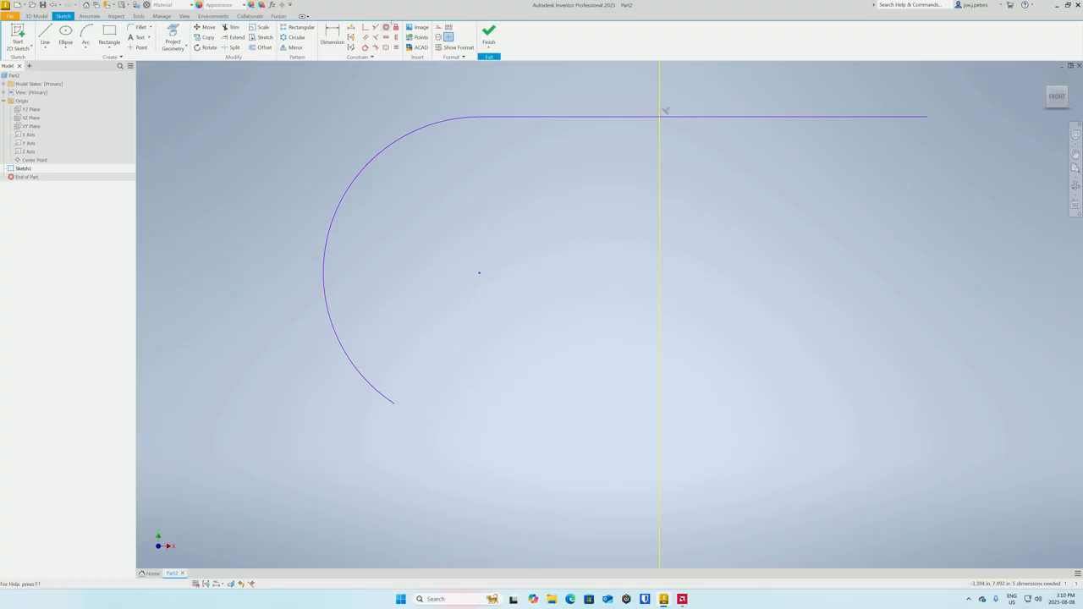
Step: Apply a Fix constraint to the arc joined to the horizontal line, and end the command
{"action": "left_click", "coordinate": [395, 27]}
{"action": "left_click", "coordinate": [397, 28]}
{"action": "left_click", "coordinate": [392, 142]}
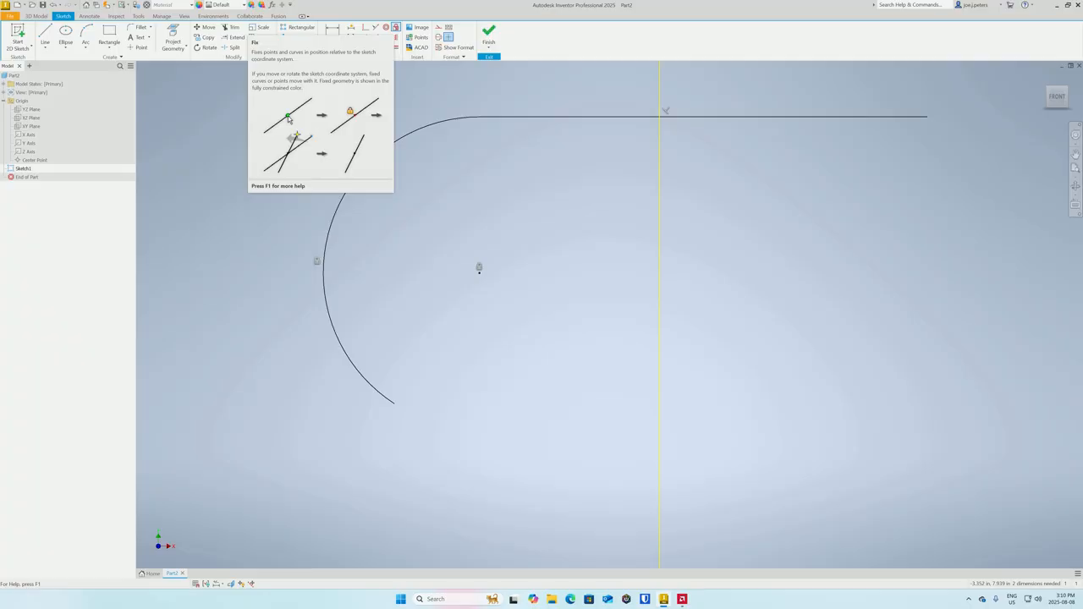
{"action": "left_click", "coordinate": [396, 27]}
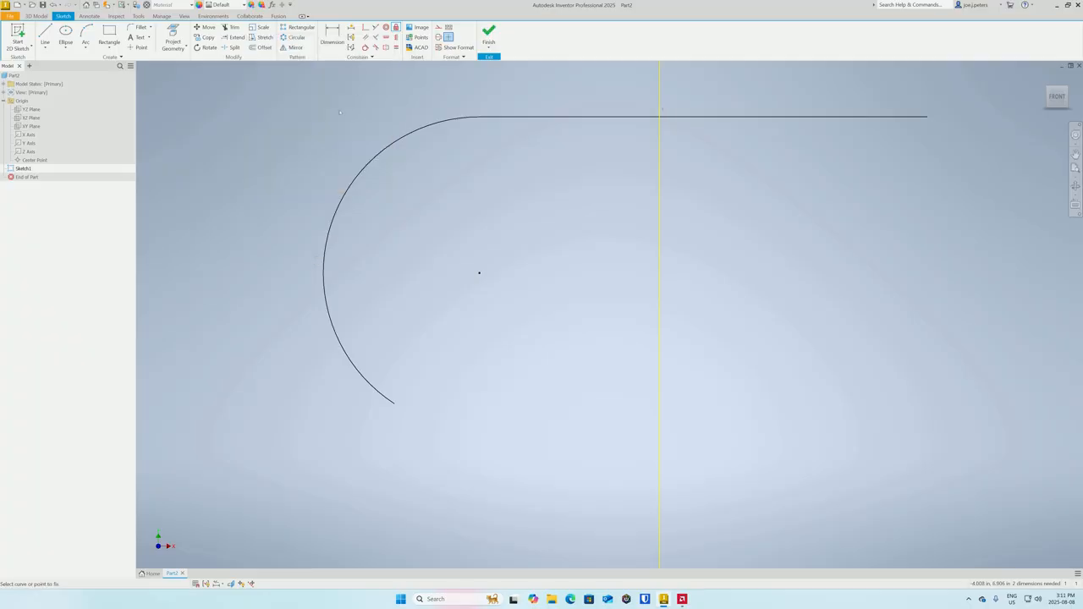
{"action": "key", "text": "Escape"}
Step: Delete the arc and line, and draw a nearly horizontal ellipse about three times as wide as tall, left of the Y axis
{"action": "left_click_drag", "start_coordinate": [639, 324], "coordinate": [957, 460]}
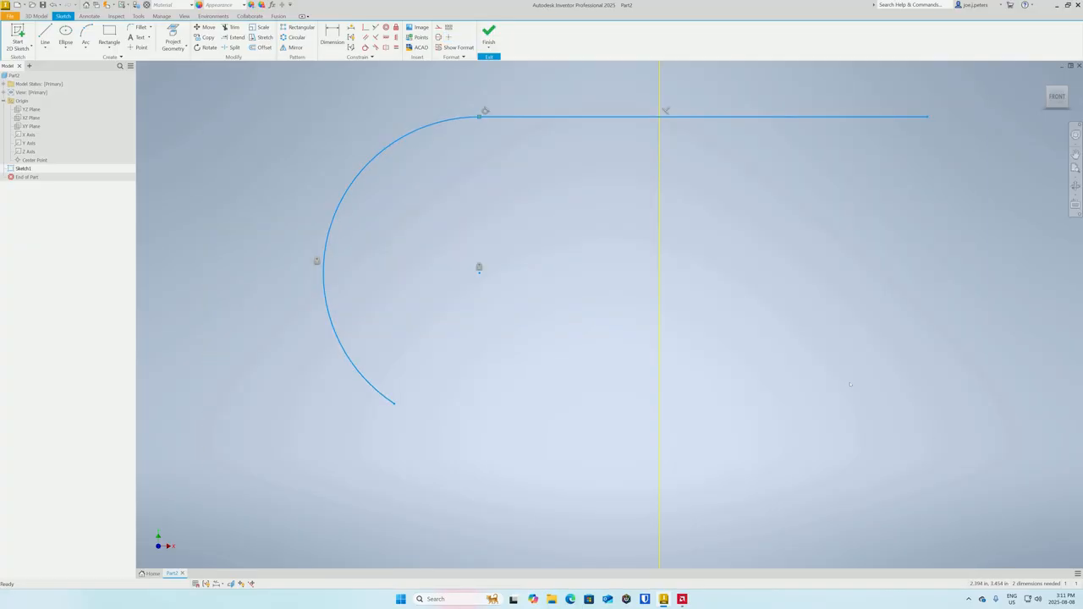
{"action": "key", "text": "Delete"}
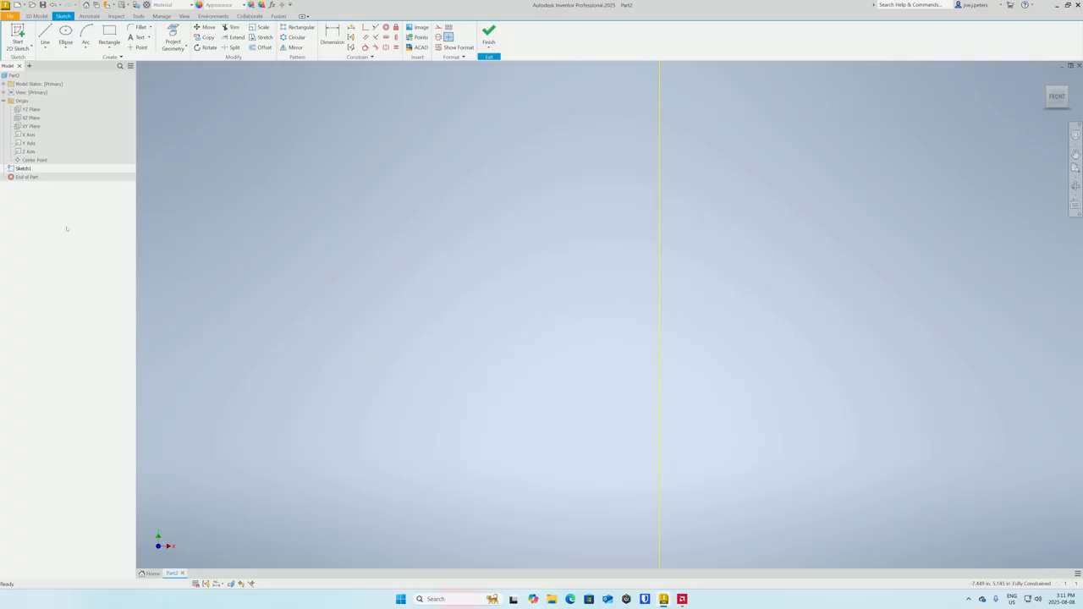
{"action": "left_click", "coordinate": [65, 34]}
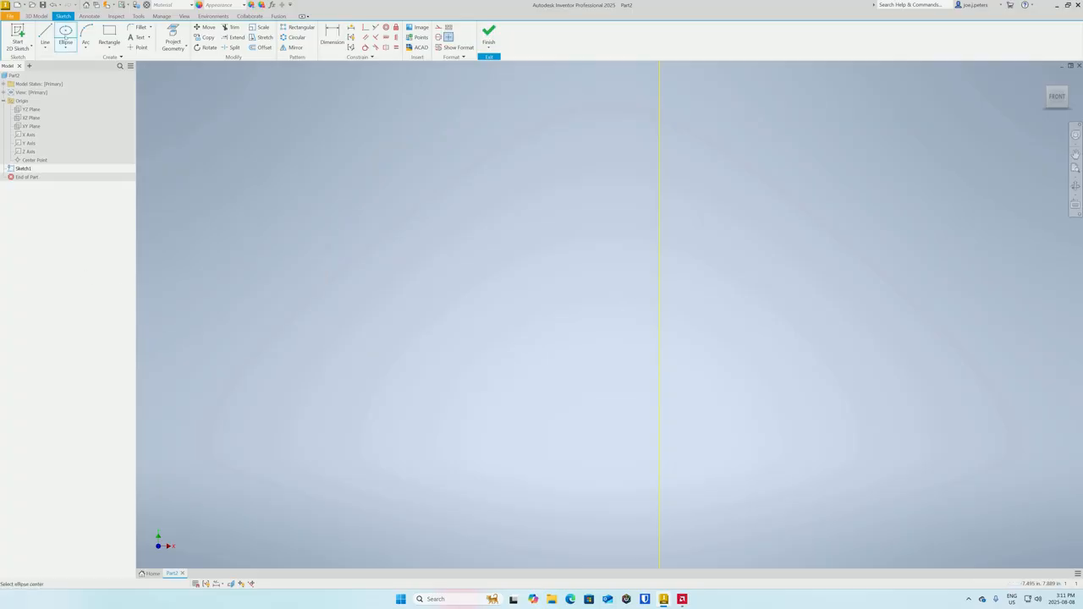
{"action": "left_click", "coordinate": [396, 238]}
{"action": "left_click", "coordinate": [516, 230]}
{"action": "left_click", "coordinate": [433, 203]}
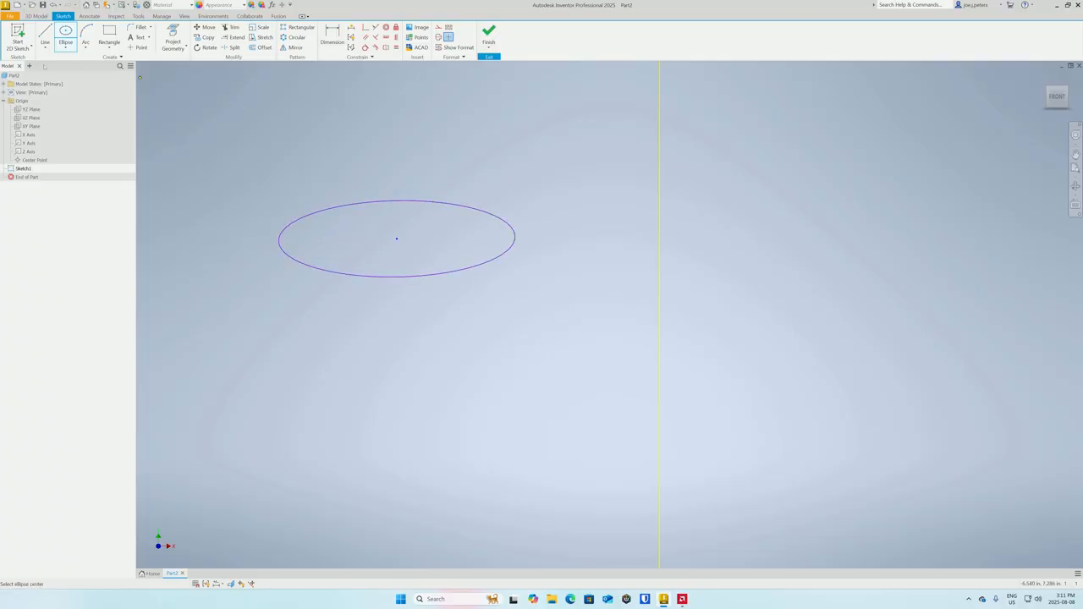
Step: Draw a center-point circle about half as wide as the ellipse, slightly right of its center and below it, and end the command
{"action": "left_click", "coordinate": [65, 41]}
{"action": "left_click", "coordinate": [65, 47]}
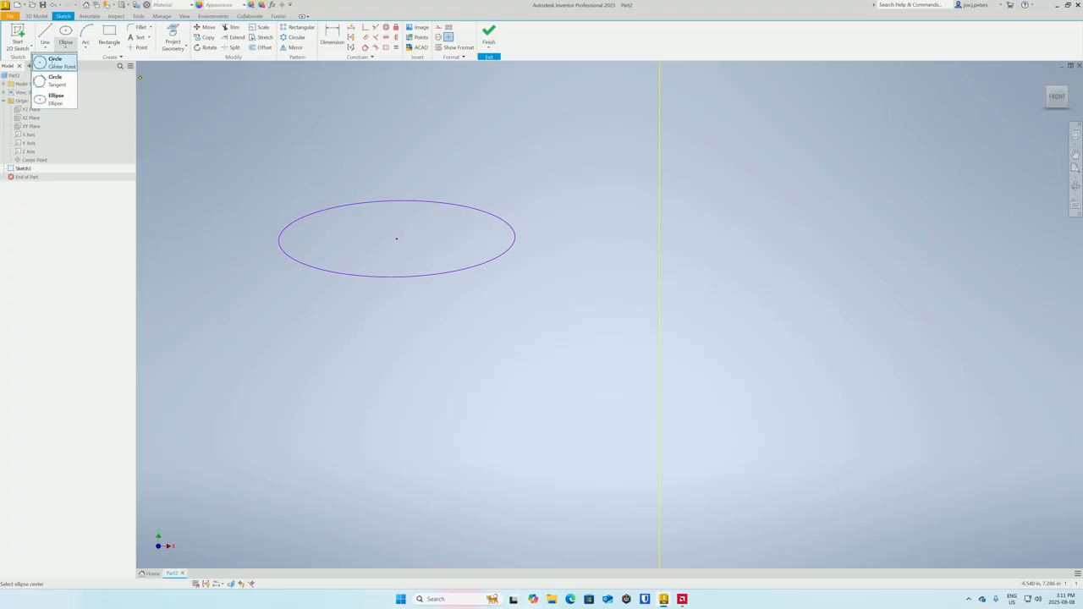
{"action": "left_click", "coordinate": [51, 60]}
{"action": "left_click", "coordinate": [459, 393]}
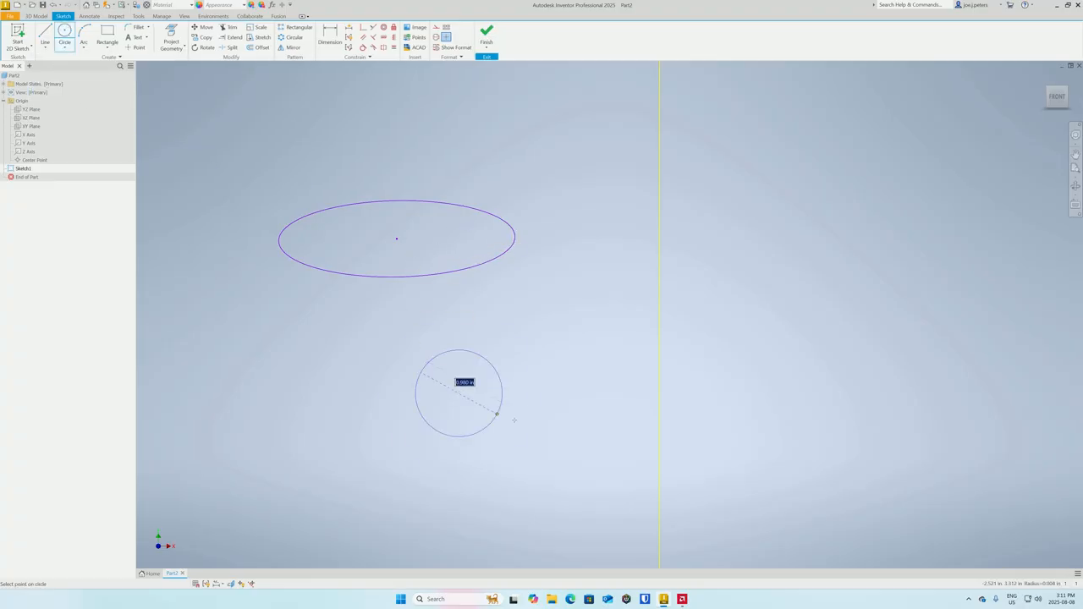
{"action": "left_click", "coordinate": [513, 418]}
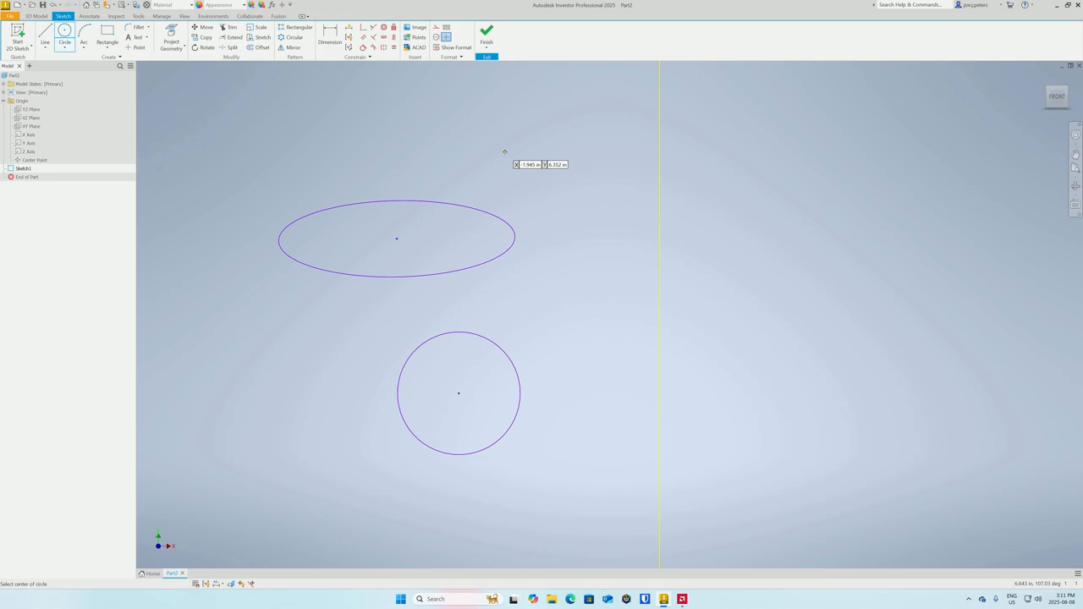
{"action": "right_click", "coordinate": [287, 128]}
{"action": "left_click", "coordinate": [310, 121]}
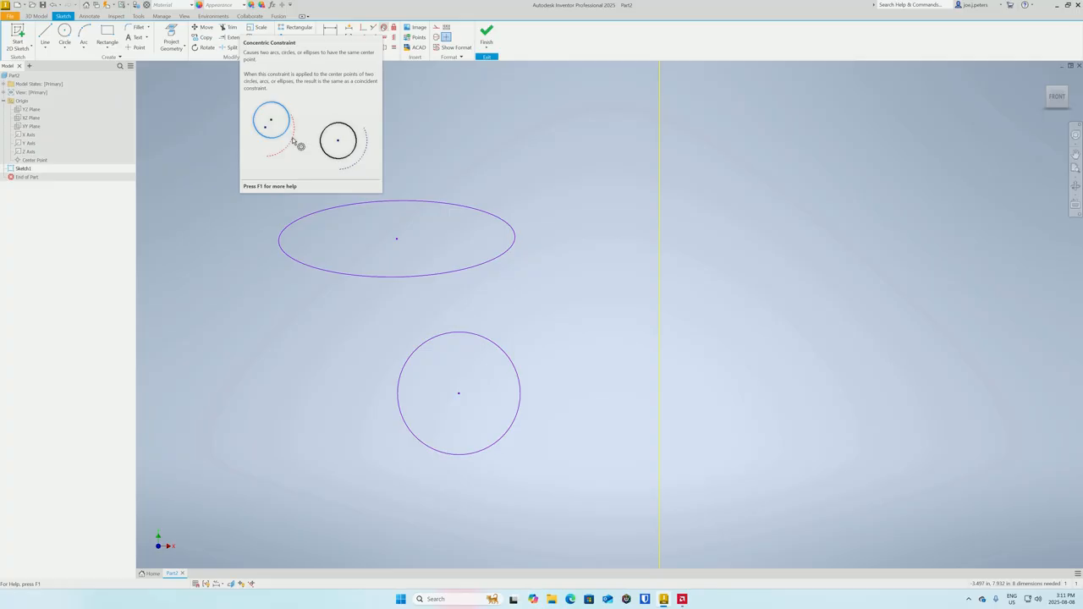
Step: Apply a concentric constraint between the ellipse and the circle, and end the command
{"action": "left_click", "coordinate": [383, 27]}
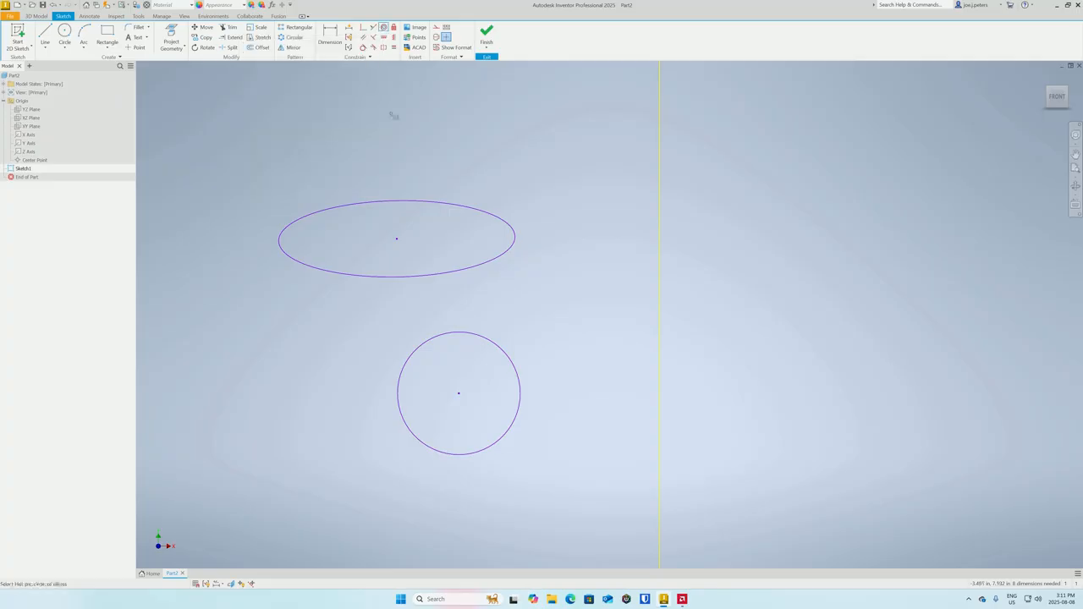
{"action": "left_click", "coordinate": [431, 204]}
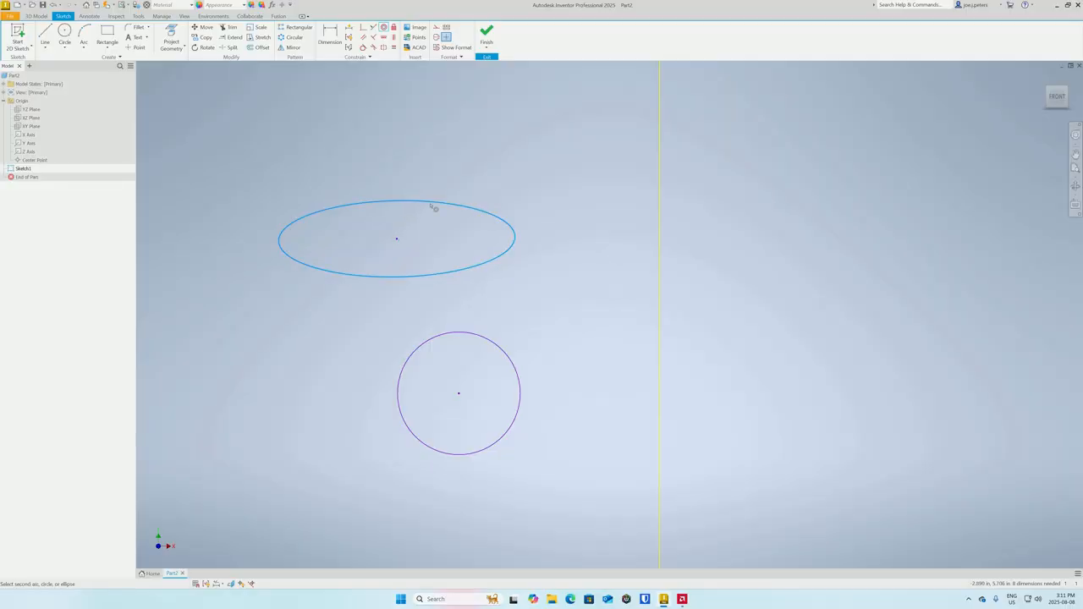
{"action": "left_click", "coordinate": [462, 337]}
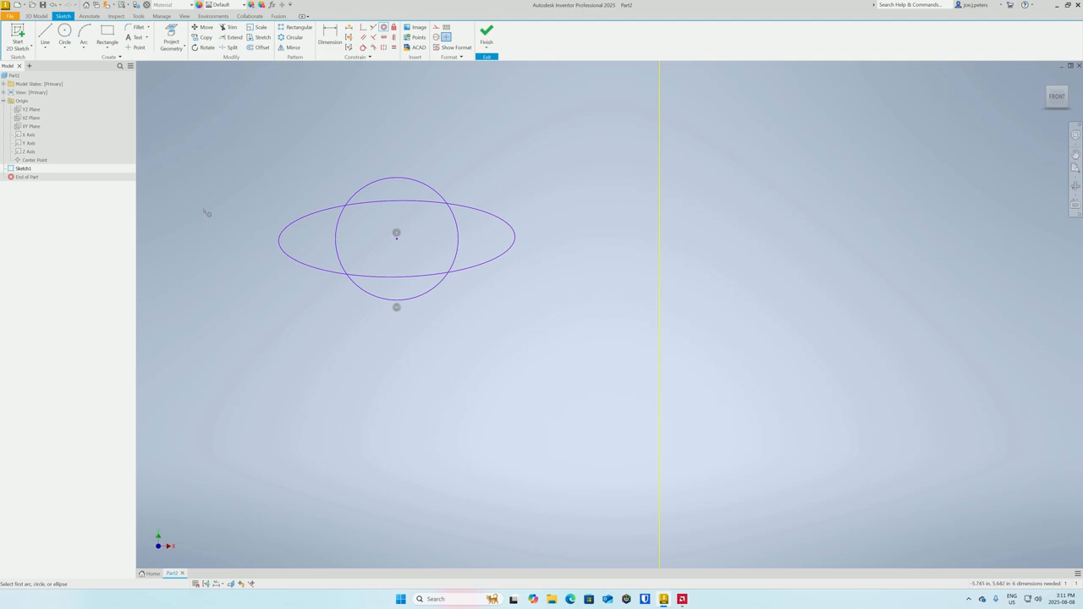
{"action": "right_click", "coordinate": [276, 163]}
{"action": "left_click", "coordinate": [304, 162]}
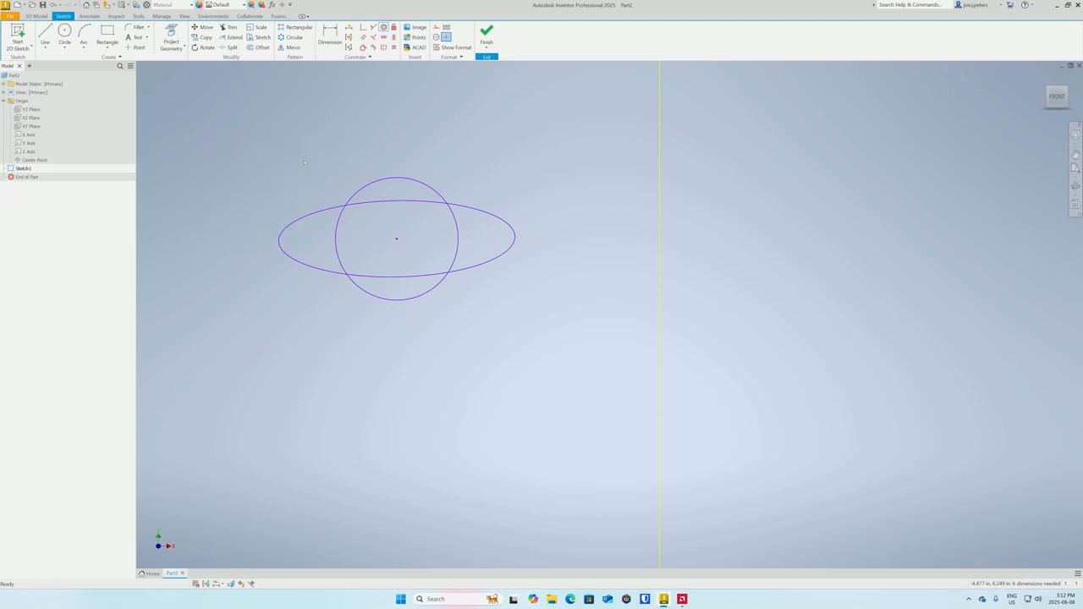